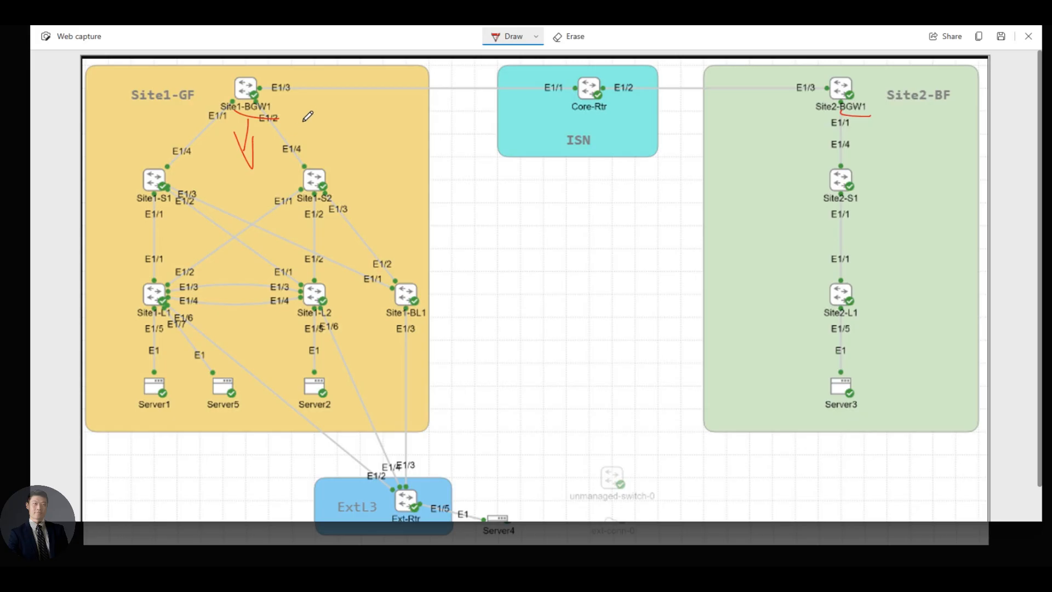
Draw a red arrow from Site1-BGW1 toward ISN, write NDFC below, and write VPC between Site1-L1 and Site1-L2
{"action": "mouse_move", "coordinate": [299, 94]}
{"action": "left_mouse_down"}
{"action": "mouse_move", "coordinate": [385, 94]}
{"action": "mouse_move", "coordinate": [359, 118]}
{"action": "mouse_move", "coordinate": [383, 96]}
{"action": "left_mouse_up"}
{"action": "scroll", "coordinate": [482, 436], "scroll_direction": "down", "scroll_amount": 1}
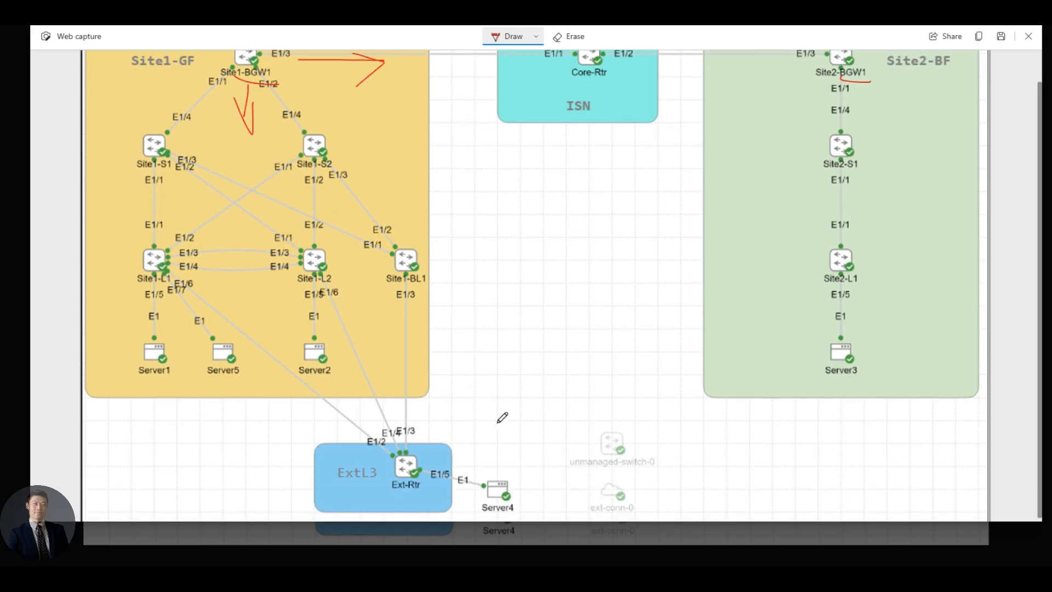
{"action": "mouse_move", "coordinate": [565, 419]}
{"action": "left_mouse_down"}
{"action": "mouse_move", "coordinate": [564, 392]}
{"action": "mouse_move", "coordinate": [599, 410]}
{"action": "mouse_move", "coordinate": [615, 378]}
{"action": "mouse_move", "coordinate": [616, 390]}
{"action": "mouse_move", "coordinate": [635, 390]}
{"action": "left_mouse_up"}
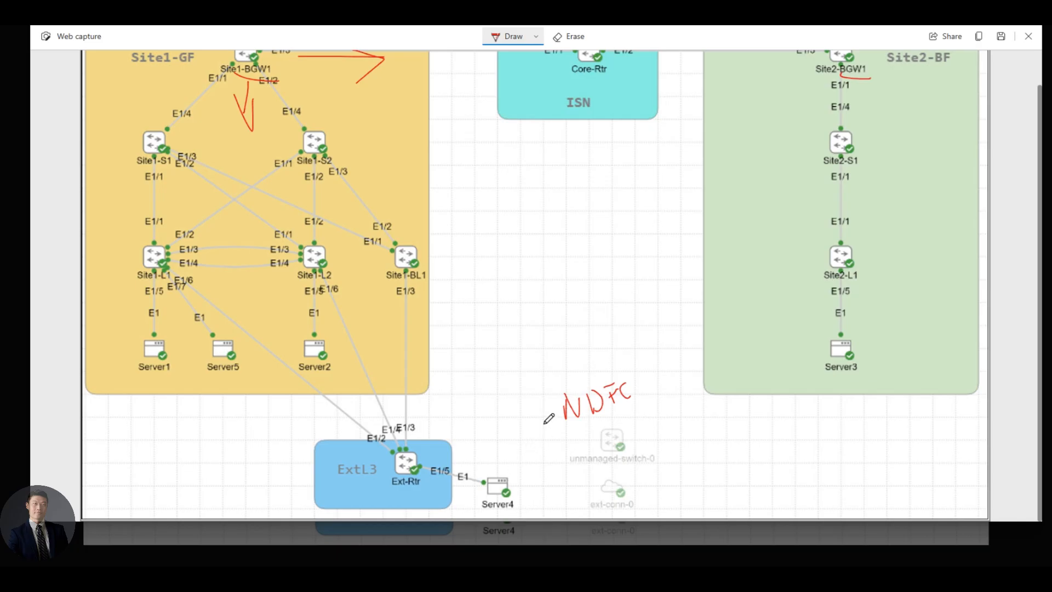
{"action": "scroll", "coordinate": [256, 193], "scroll_direction": "up", "scroll_amount": 1}
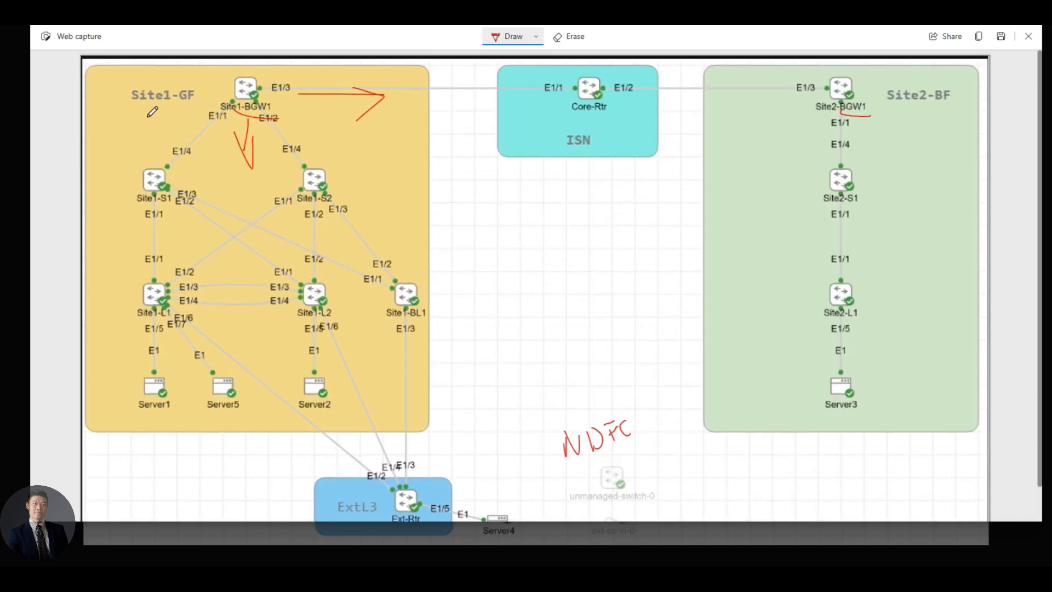
{"action": "mouse_move", "coordinate": [178, 102]}
{"action": "left_mouse_down"}
{"action": "mouse_move", "coordinate": [207, 99]}
{"action": "mouse_move", "coordinate": [193, 106]}
{"action": "left_mouse_up"}
{"action": "mouse_move", "coordinate": [246, 282]}
{"action": "left_mouse_down"}
{"action": "mouse_move", "coordinate": [233, 324]}
{"action": "mouse_move", "coordinate": [252, 311]}
{"action": "mouse_move", "coordinate": [264, 326]}
{"action": "left_mouse_up"}
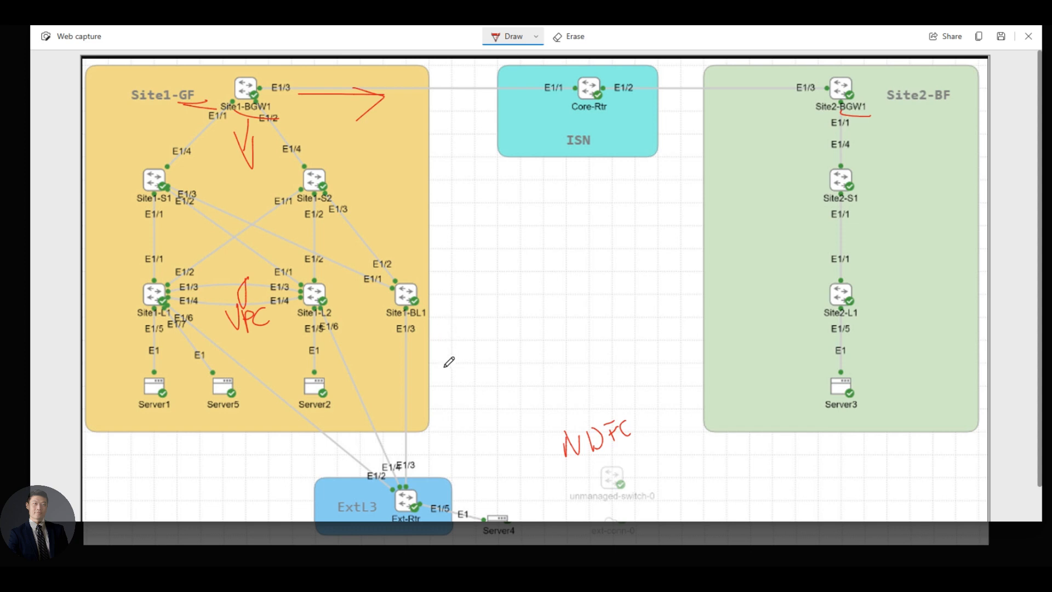
Underline ExtL3, handwrite 'VRF Lite' below Site1-BL1, and draw a curved arrow from ExtL3 to Site1-GF
{"action": "scroll", "coordinate": [423, 475], "scroll_direction": "down", "scroll_amount": 1}
{"action": "left_click_drag", "start_coordinate": [347, 485], "coordinate": [359, 490]}
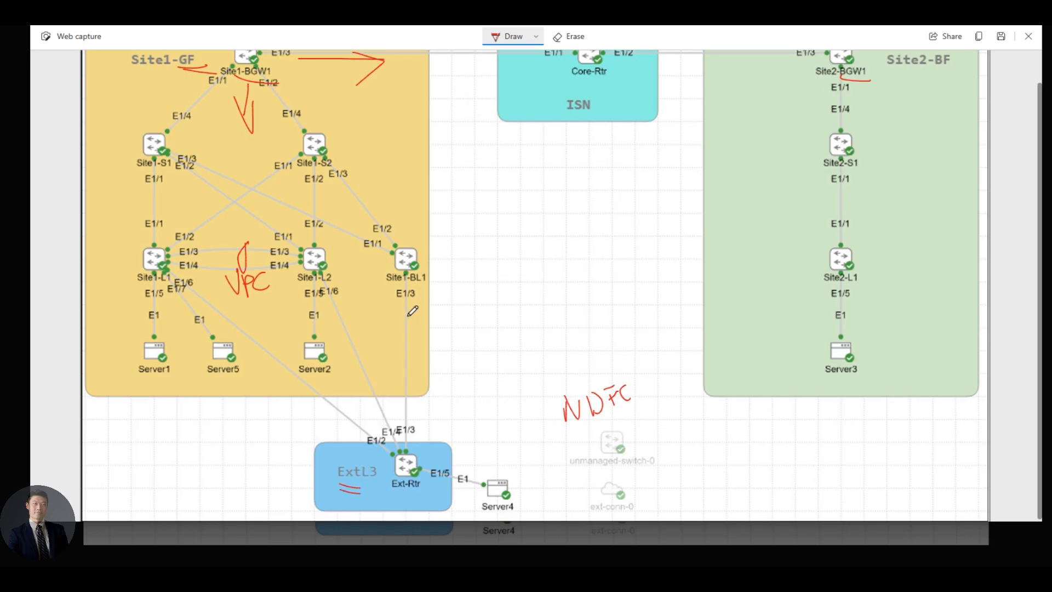
{"action": "mouse_move", "coordinate": [408, 313]}
{"action": "left_mouse_down"}
{"action": "mouse_move", "coordinate": [412, 326]}
{"action": "mouse_move", "coordinate": [420, 313]}
{"action": "mouse_move", "coordinate": [434, 325]}
{"action": "left_mouse_up"}
{"action": "left_click", "coordinate": [431, 305]}
{"action": "mouse_move", "coordinate": [431, 313]}
{"action": "left_mouse_down"}
{"action": "mouse_move", "coordinate": [444, 306]}
{"action": "mouse_move", "coordinate": [433, 347]}
{"action": "mouse_move", "coordinate": [462, 330]}
{"action": "left_mouse_up"}
{"action": "left_click", "coordinate": [437, 344]}
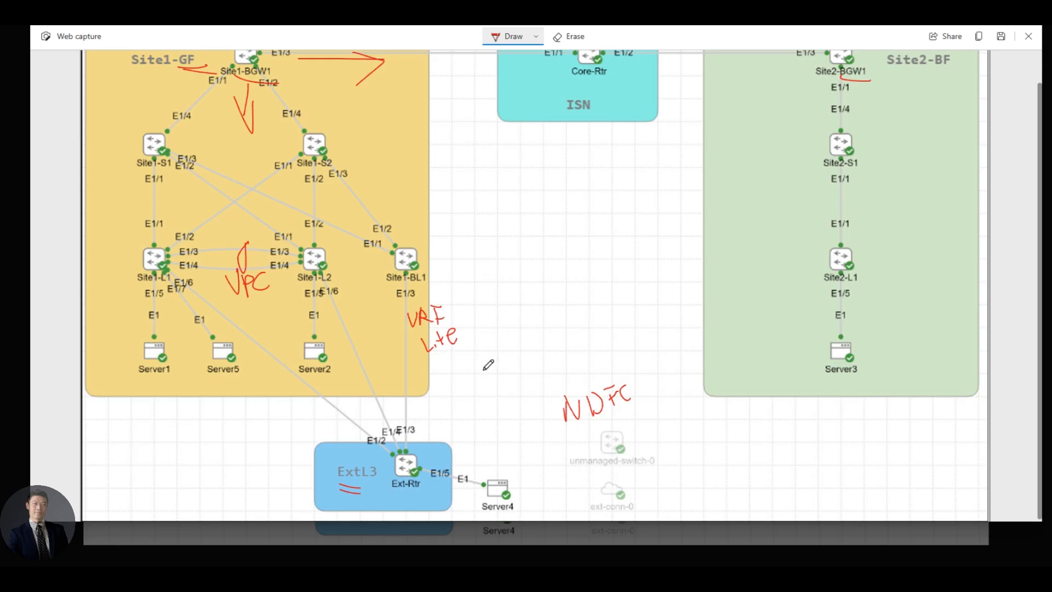
{"action": "mouse_move", "coordinate": [362, 468]}
{"action": "left_mouse_down"}
{"action": "mouse_move", "coordinate": [324, 401]}
{"action": "mouse_move", "coordinate": [316, 409]}
{"action": "mouse_move", "coordinate": [329, 412]}
{"action": "left_mouse_up"}
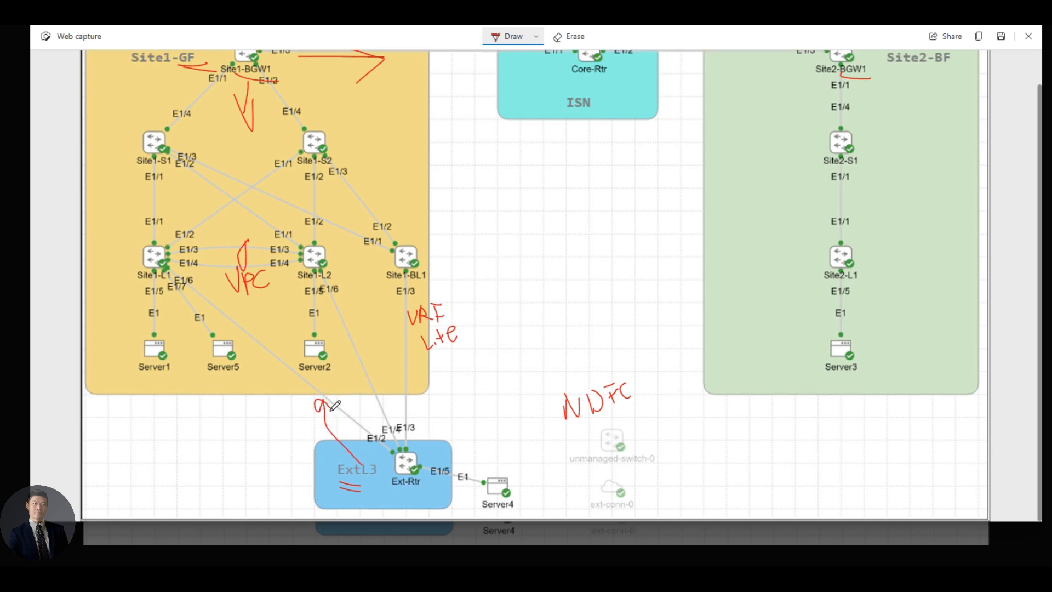
{"action": "scroll", "coordinate": [777, 259], "scroll_direction": "up", "scroll_amount": 1}
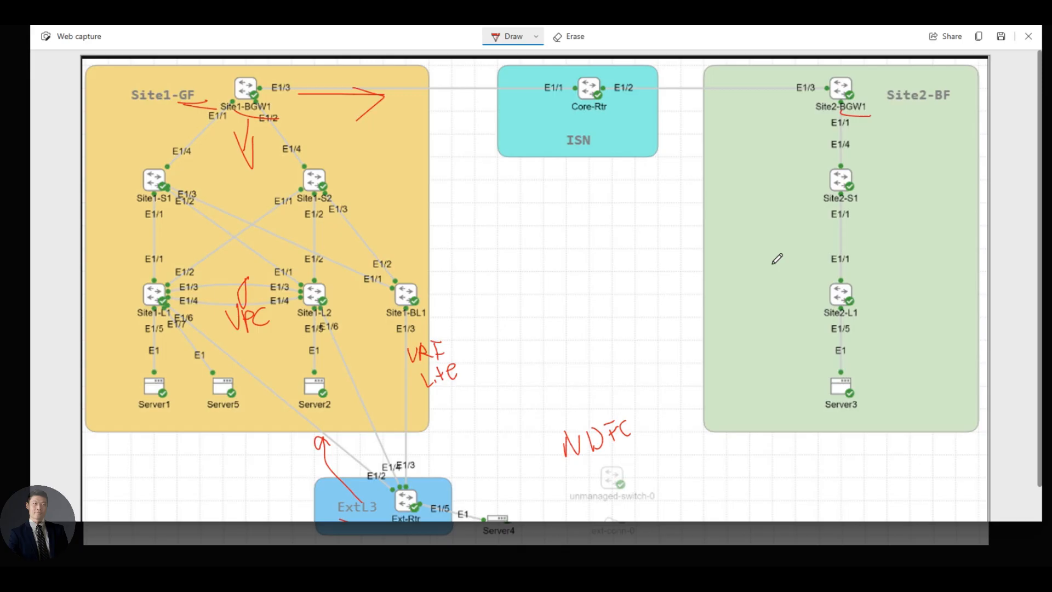
Write CLI beside Site2-S1 and underline the NDFC note
{"action": "mouse_move", "coordinate": [745, 204]}
{"action": "left_mouse_down"}
{"action": "mouse_move", "coordinate": [755, 206]}
{"action": "mouse_move", "coordinate": [746, 213]}
{"action": "left_mouse_up"}
{"action": "mouse_move", "coordinate": [765, 186]}
{"action": "left_mouse_down"}
{"action": "mouse_move", "coordinate": [767, 210]}
{"action": "mouse_move", "coordinate": [785, 201]}
{"action": "left_mouse_up"}
{"action": "left_click_drag", "start_coordinate": [568, 463], "coordinate": [641, 456]}
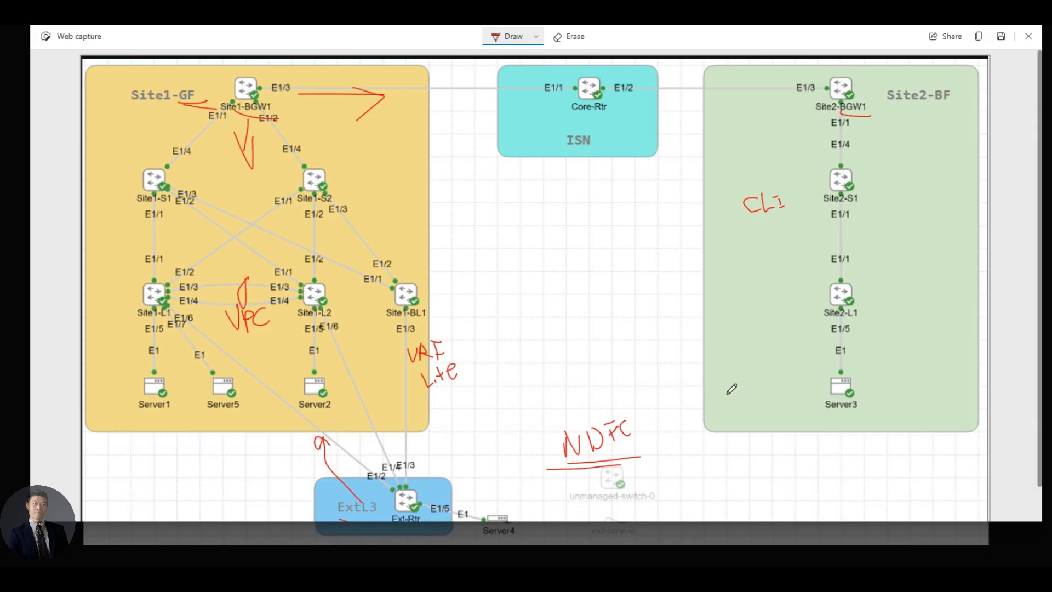
Write Core below the ISN box, box it, and start writing EPL right of VRF Lite
{"action": "mouse_move", "coordinate": [536, 196]}
{"action": "left_mouse_down"}
{"action": "mouse_move", "coordinate": [526, 217]}
{"action": "mouse_move", "coordinate": [582, 195]}
{"action": "left_mouse_up"}
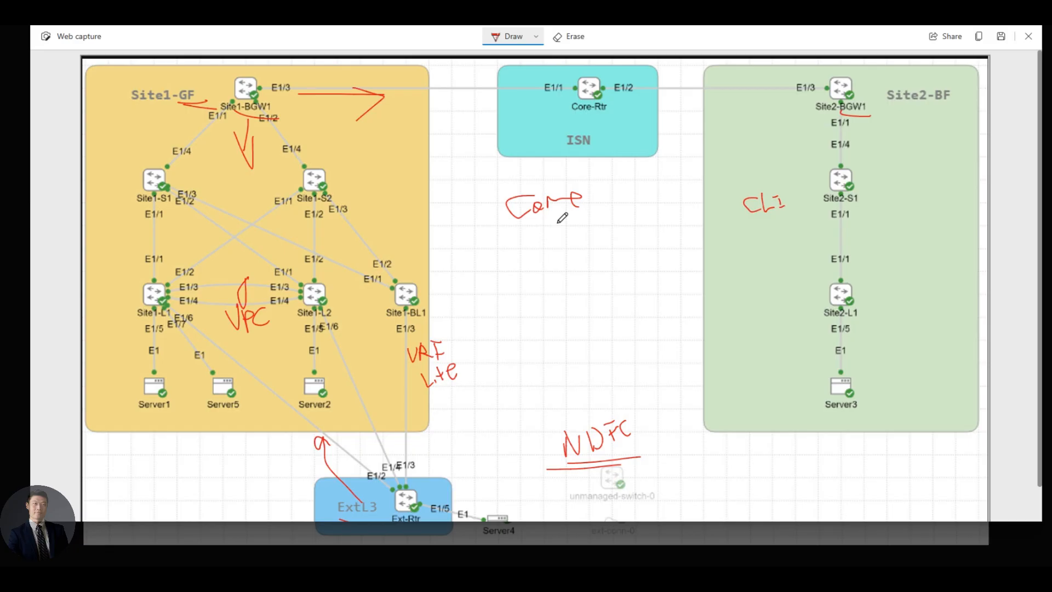
{"action": "mouse_move", "coordinate": [503, 192]}
{"action": "left_mouse_down"}
{"action": "mouse_move", "coordinate": [503, 230]}
{"action": "mouse_move", "coordinate": [580, 225]}
{"action": "mouse_move", "coordinate": [558, 185]}
{"action": "mouse_move", "coordinate": [501, 190]}
{"action": "left_mouse_up"}
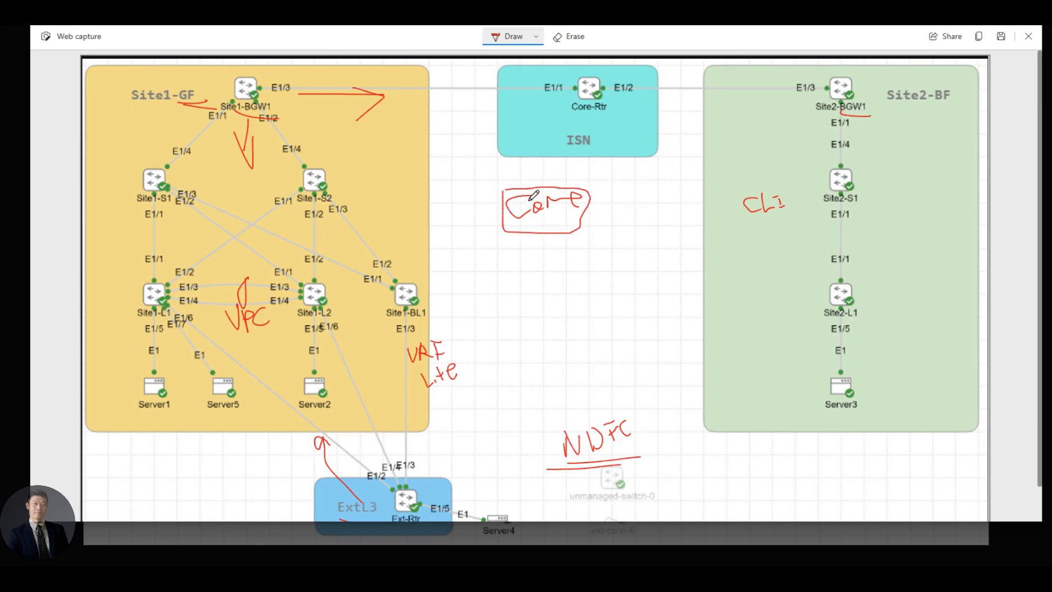
{"action": "mouse_move", "coordinate": [496, 362]}
{"action": "left_mouse_down"}
{"action": "mouse_move", "coordinate": [510, 363]}
{"action": "mouse_move", "coordinate": [513, 378]}
{"action": "mouse_move", "coordinate": [518, 366]}
{"action": "mouse_move", "coordinate": [525, 378]}
{"action": "mouse_move", "coordinate": [540, 373]}
{"action": "left_mouse_up"}
Write RMD after EPL, then add VM and BM-S notes under Server1
{"action": "left_click", "coordinate": [560, 349]}
{"action": "mouse_move", "coordinate": [561, 353]}
{"action": "left_mouse_down"}
{"action": "mouse_move", "coordinate": [562, 366]}
{"action": "mouse_move", "coordinate": [576, 365]}
{"action": "left_mouse_up"}
{"action": "left_click_drag", "start_coordinate": [561, 365], "coordinate": [592, 368]}
{"action": "left_click_drag", "start_coordinate": [591, 351], "coordinate": [643, 363]}
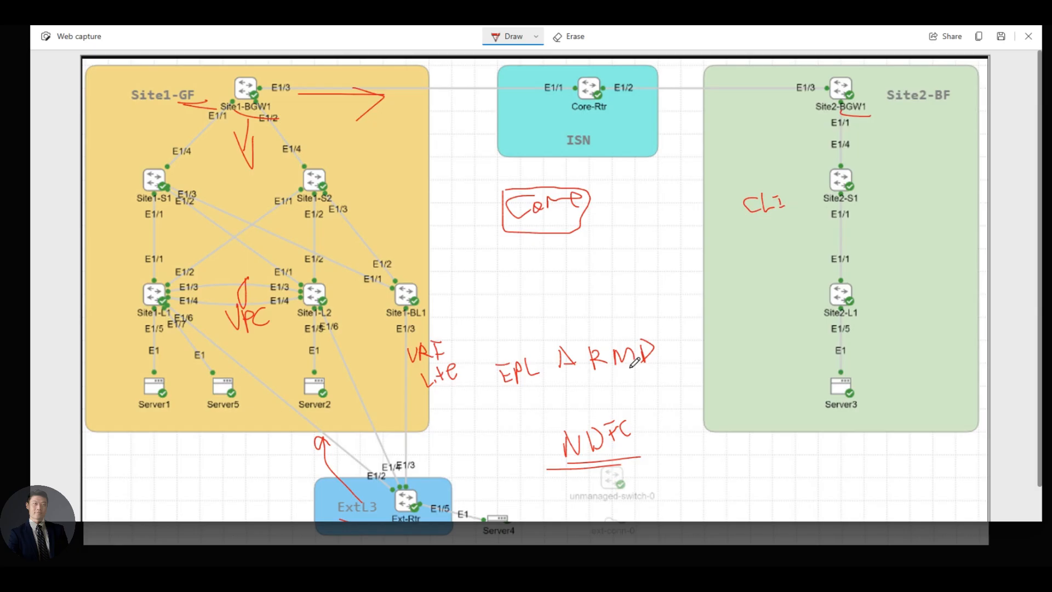
{"action": "scroll", "coordinate": [481, 439], "scroll_direction": "down", "scroll_amount": 1}
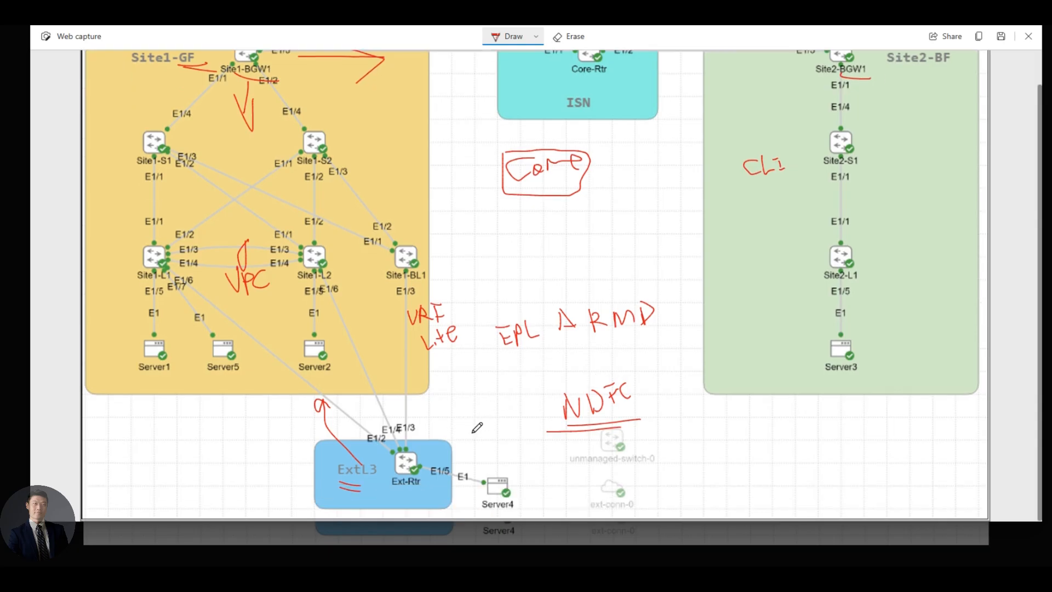
{"action": "mouse_move", "coordinate": [141, 374]}
{"action": "left_mouse_down"}
{"action": "mouse_move", "coordinate": [171, 385]}
{"action": "mouse_move", "coordinate": [148, 402]}
{"action": "mouse_move", "coordinate": [161, 413]}
{"action": "mouse_move", "coordinate": [147, 434]}
{"action": "mouse_move", "coordinate": [182, 417]}
{"action": "mouse_move", "coordinate": [181, 431]}
{"action": "left_mouse_up"}
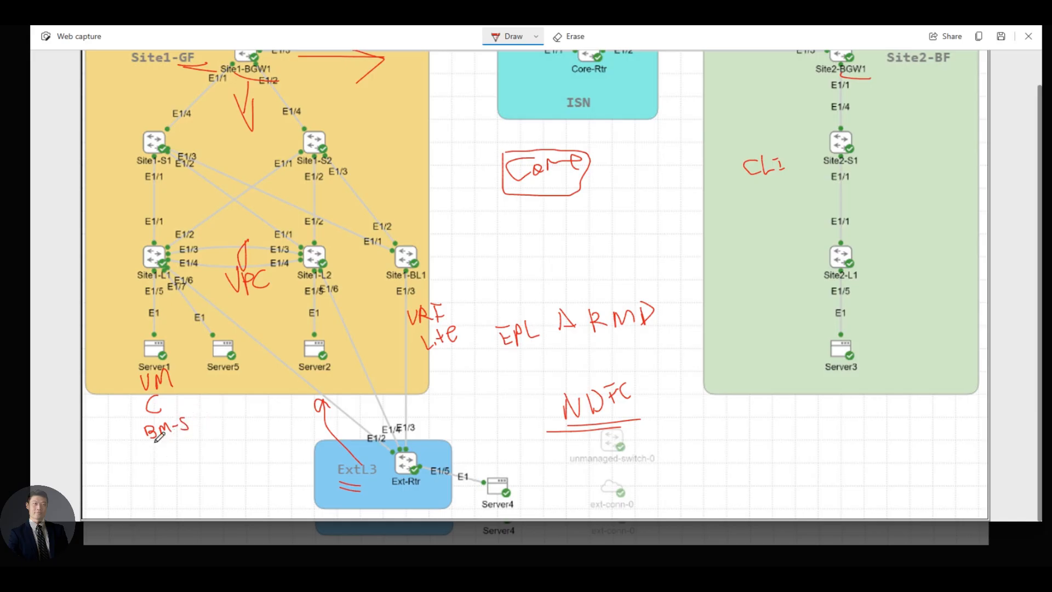
{"action": "mouse_move", "coordinate": [164, 433]}
{"action": "left_mouse_down"}
{"action": "mouse_move", "coordinate": [154, 452]}
{"action": "mouse_move", "coordinate": [185, 441]}
{"action": "left_mouse_up"}
Box the NDFC note with connector lines and write 198.18.133.100 beneath it
{"action": "mouse_move", "coordinate": [551, 386]}
{"action": "left_mouse_down"}
{"action": "mouse_move", "coordinate": [565, 433]}
{"action": "mouse_move", "coordinate": [661, 402]}
{"action": "mouse_move", "coordinate": [628, 363]}
{"action": "mouse_move", "coordinate": [537, 405]}
{"action": "left_mouse_up"}
{"action": "left_click_drag", "start_coordinate": [653, 393], "coordinate": [672, 391]}
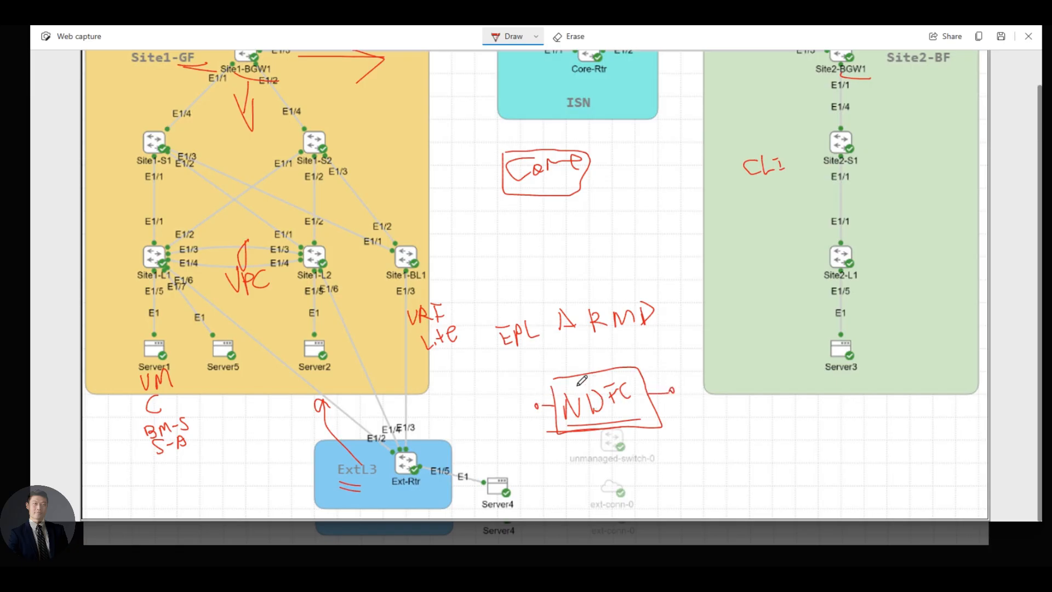
{"action": "left_click_drag", "start_coordinate": [527, 389], "coordinate": [525, 387]}
{"action": "left_click_drag", "start_coordinate": [667, 367], "coordinate": [673, 386]}
{"action": "mouse_move", "coordinate": [490, 436]}
{"action": "left_mouse_down"}
{"action": "mouse_move", "coordinate": [489, 449]}
{"action": "mouse_move", "coordinate": [501, 431]}
{"action": "mouse_move", "coordinate": [504, 448]}
{"action": "mouse_move", "coordinate": [518, 433]}
{"action": "mouse_move", "coordinate": [571, 447]}
{"action": "mouse_move", "coordinate": [626, 436]}
{"action": "left_mouse_up"}
{"action": "left_click", "coordinate": [526, 445]}
{"action": "left_click", "coordinate": [564, 440]}
{"action": "left_click", "coordinate": [603, 444]}
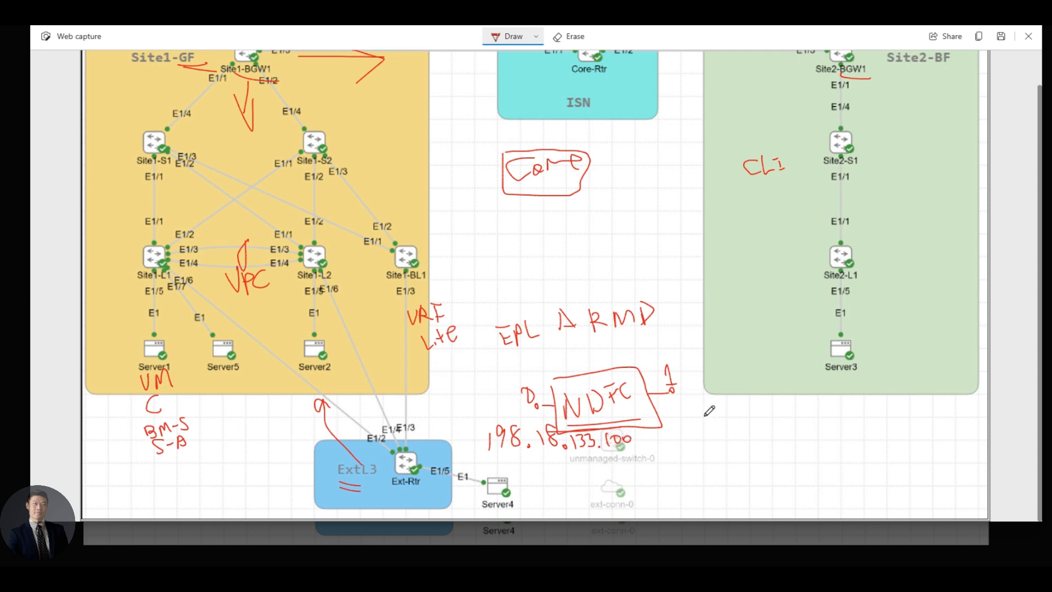
Switch the Draw pen colour to light blue
{"action": "left_click", "coordinate": [536, 37]}
{"action": "left_click", "coordinate": [535, 37]}
{"action": "left_click", "coordinate": [536, 37]}
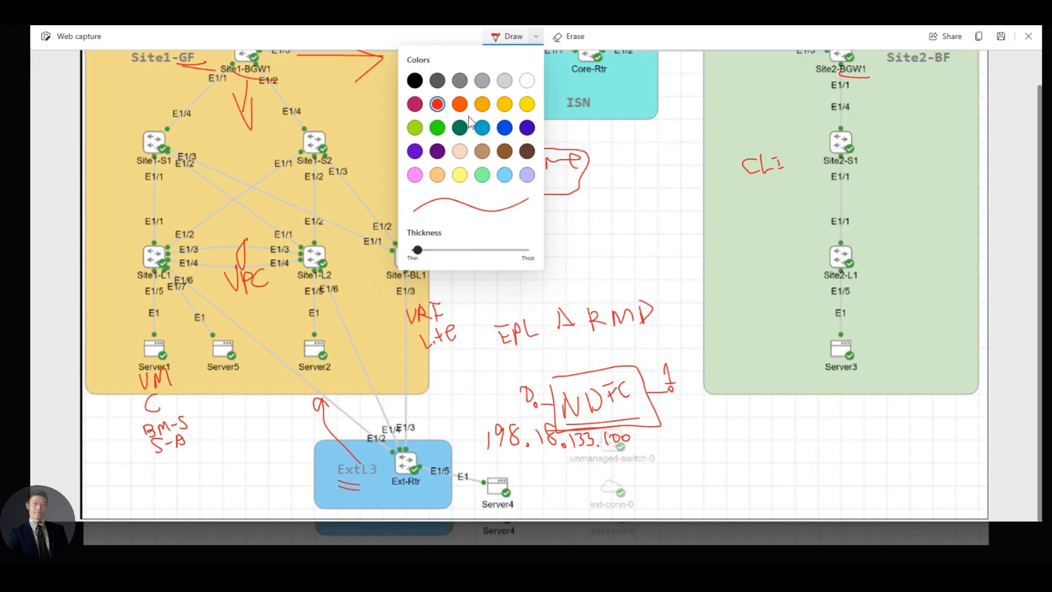
{"action": "left_click", "coordinate": [482, 128]}
{"action": "left_click", "coordinate": [669, 404]}
Write 198.18.4.101 in blue beside the NDFC box and underline EPL
{"action": "mouse_move", "coordinate": [667, 405]}
{"action": "left_mouse_down"}
{"action": "mouse_move", "coordinate": [681, 417]}
{"action": "mouse_move", "coordinate": [690, 397]}
{"action": "mouse_move", "coordinate": [714, 417]}
{"action": "left_mouse_up"}
{"action": "left_click", "coordinate": [706, 415]}
{"action": "mouse_move", "coordinate": [720, 396]}
{"action": "left_mouse_down"}
{"action": "mouse_move", "coordinate": [722, 414]}
{"action": "mouse_move", "coordinate": [768, 419]}
{"action": "mouse_move", "coordinate": [800, 400]}
{"action": "mouse_move", "coordinate": [806, 408]}
{"action": "left_mouse_up"}
{"action": "left_click", "coordinate": [749, 421]}
{"action": "left_click", "coordinate": [773, 417]}
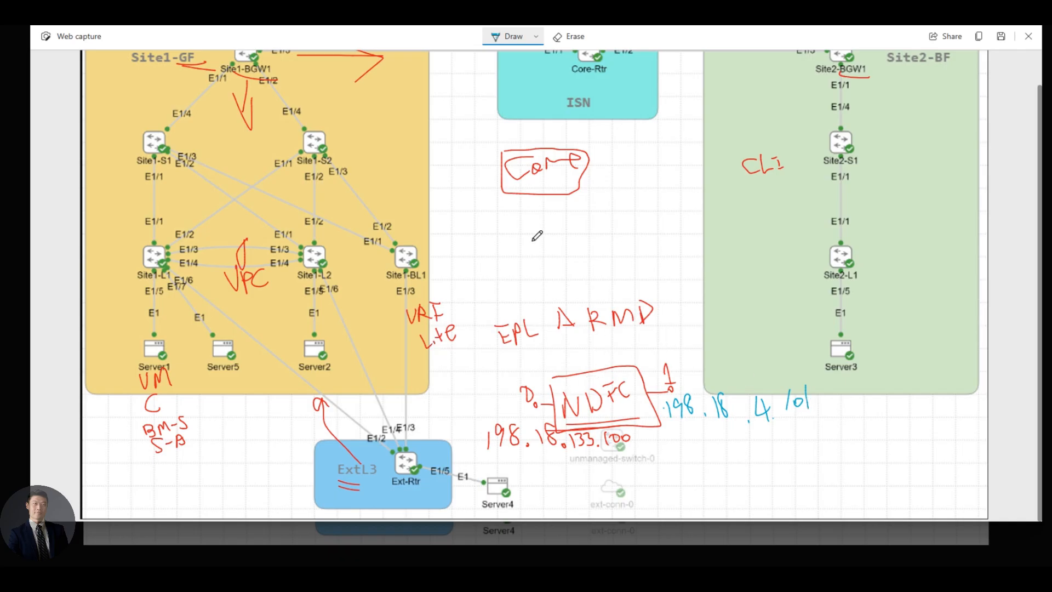
{"action": "mouse_move", "coordinate": [523, 346]}
{"action": "left_mouse_down"}
{"action": "mouse_move", "coordinate": [499, 348]}
{"action": "mouse_move", "coordinate": [540, 346]}
{"action": "left_mouse_up"}
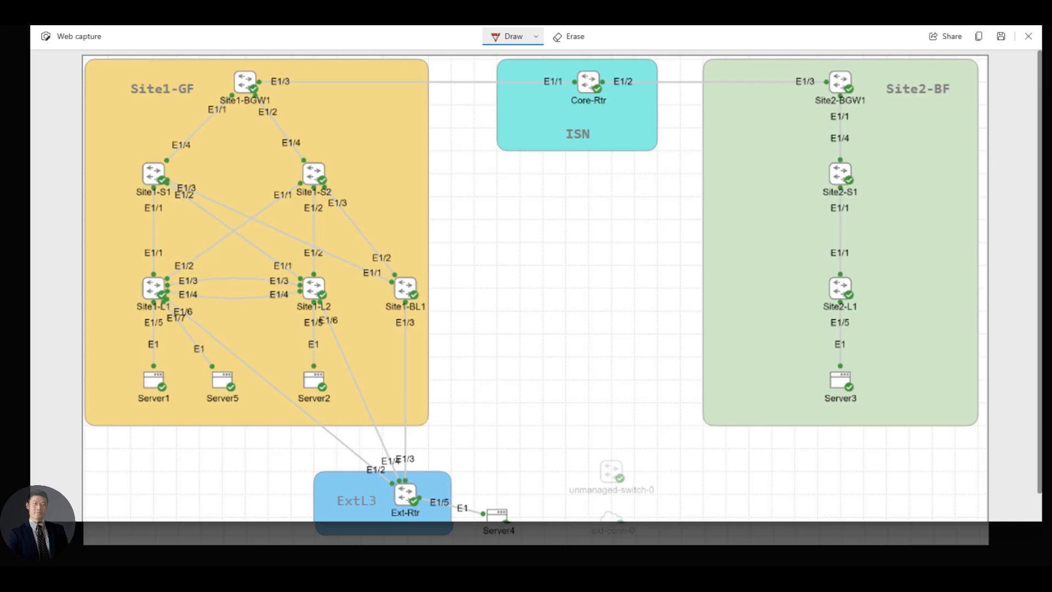
Underline the Site1-GF label in red on the clean topology capture
{"action": "left_click_drag", "start_coordinate": [147, 102], "coordinate": [174, 101]}
Finish the BGP note under Site1-GF, write BUM beneath it, and start the underlay note
{"action": "mouse_move", "coordinate": [110, 109]}
{"action": "left_mouse_down"}
{"action": "mouse_move", "coordinate": [112, 121]}
{"action": "mouse_move", "coordinate": [147, 102]}
{"action": "mouse_move", "coordinate": [157, 115]}
{"action": "mouse_move", "coordinate": [175, 98]}
{"action": "mouse_move", "coordinate": [177, 112]}
{"action": "mouse_move", "coordinate": [183, 91]}
{"action": "mouse_move", "coordinate": [181, 110]}
{"action": "left_mouse_up"}
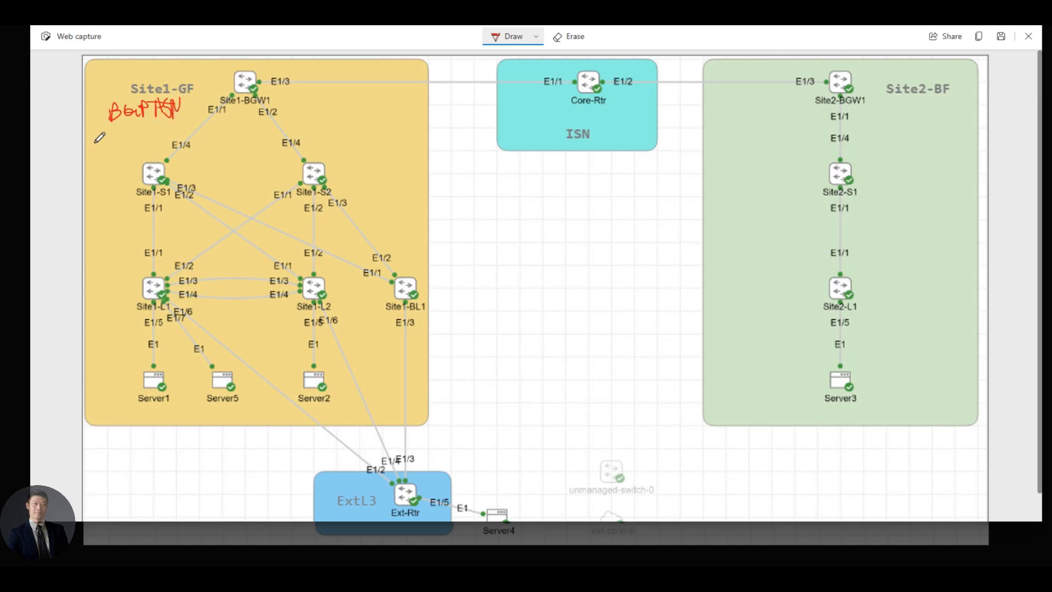
{"action": "mouse_move", "coordinate": [111, 127]}
{"action": "left_mouse_down"}
{"action": "mouse_move", "coordinate": [111, 144]}
{"action": "mouse_move", "coordinate": [121, 132]}
{"action": "mouse_move", "coordinate": [107, 140]}
{"action": "mouse_move", "coordinate": [174, 130]}
{"action": "left_mouse_up"}
{"action": "mouse_move", "coordinate": [115, 153]}
{"action": "left_mouse_down"}
{"action": "mouse_move", "coordinate": [114, 166]}
{"action": "mouse_move", "coordinate": [157, 149]}
{"action": "left_mouse_up"}
Complete 'underlay IGP', write 'Subnet' near Site1-S1, and add a stroke above E1/4
{"action": "mouse_move", "coordinate": [159, 155]}
{"action": "left_mouse_down"}
{"action": "mouse_move", "coordinate": [170, 149]}
{"action": "mouse_move", "coordinate": [170, 171]}
{"action": "mouse_move", "coordinate": [205, 137]}
{"action": "mouse_move", "coordinate": [230, 152]}
{"action": "mouse_move", "coordinate": [237, 134]}
{"action": "left_mouse_up"}
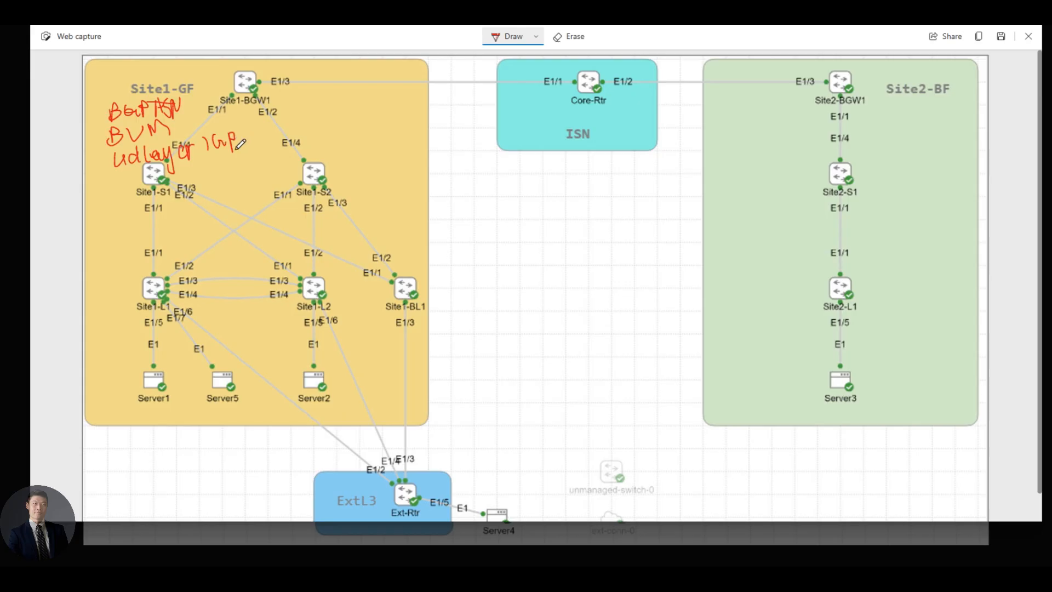
{"action": "mouse_move", "coordinate": [124, 178]}
{"action": "left_mouse_down"}
{"action": "mouse_move", "coordinate": [116, 192]}
{"action": "mouse_move", "coordinate": [183, 182]}
{"action": "mouse_move", "coordinate": [177, 190]}
{"action": "left_mouse_up"}
{"action": "mouse_move", "coordinate": [183, 178]}
{"action": "left_mouse_down"}
{"action": "mouse_move", "coordinate": [183, 191]}
{"action": "mouse_move", "coordinate": [190, 184]}
{"action": "left_mouse_up"}
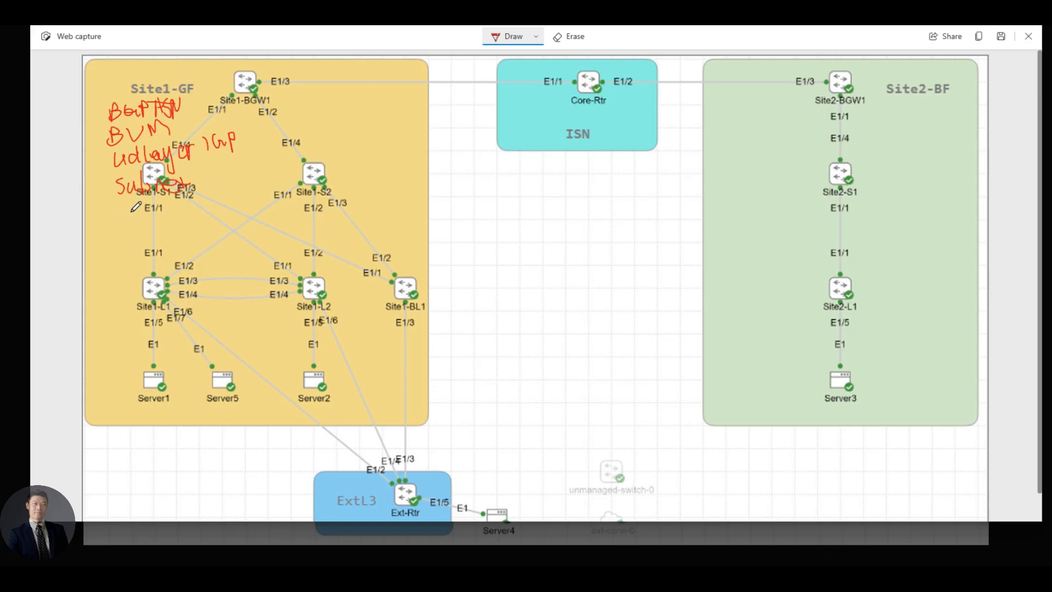
{"action": "left_click_drag", "start_coordinate": [127, 210], "coordinate": [205, 207]}
{"action": "left_click_drag", "start_coordinate": [314, 139], "coordinate": [365, 141]}
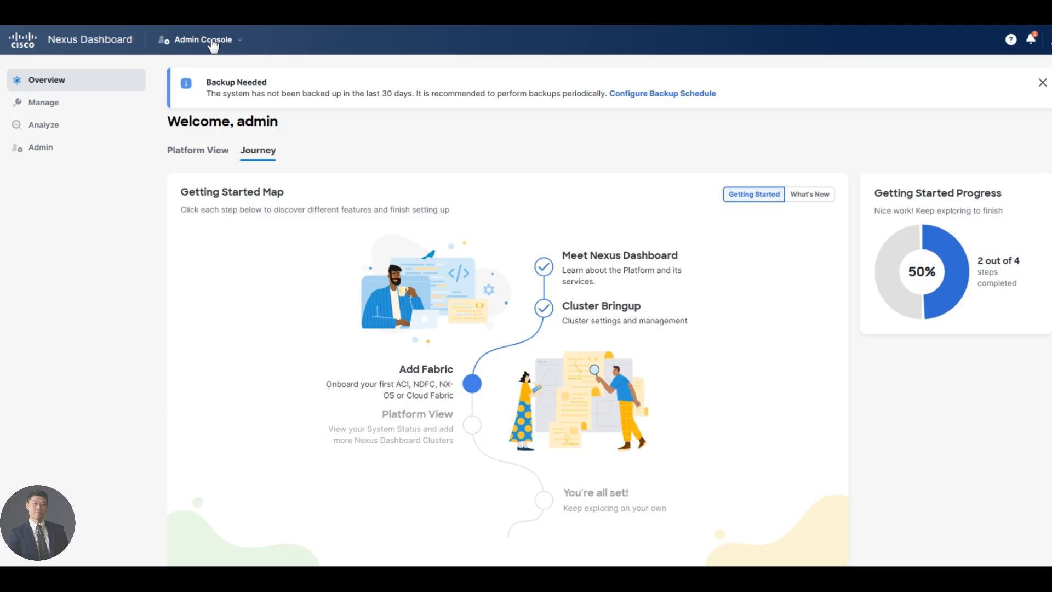
Switch to the Fabric Controller console and show the empty Manage > Fabrics list
{"action": "left_click", "coordinate": [212, 44]}
{"action": "scroll", "coordinate": [227, 147], "scroll_direction": "down", "scroll_amount": 1}
{"action": "left_click", "coordinate": [227, 147]}
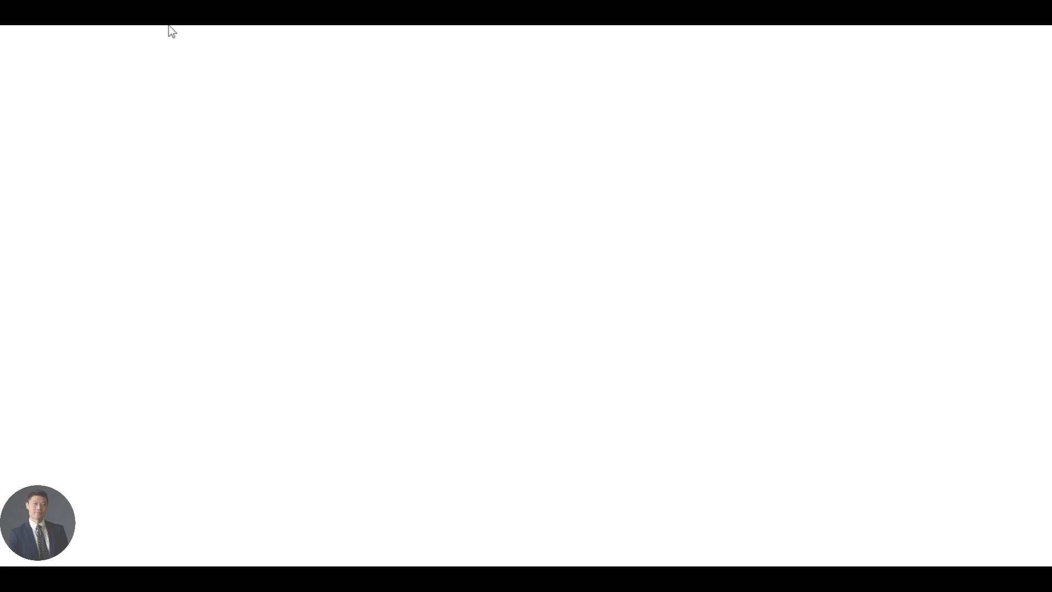
{"action": "mouse_move", "coordinate": [59, 80]}
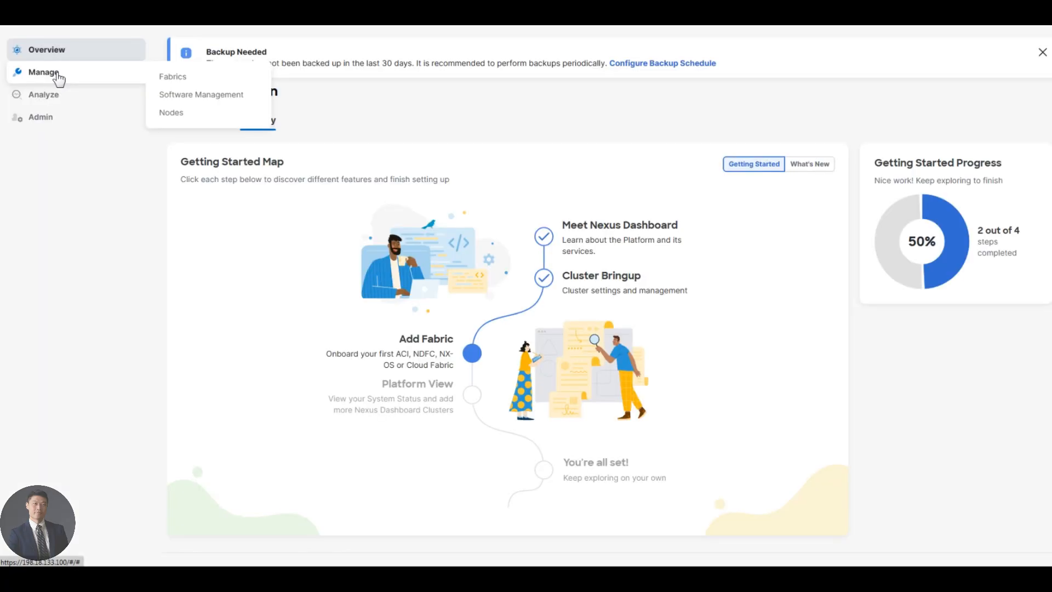
{"action": "left_click", "coordinate": [236, 77]}
{"action": "left_click", "coordinate": [431, 245]}
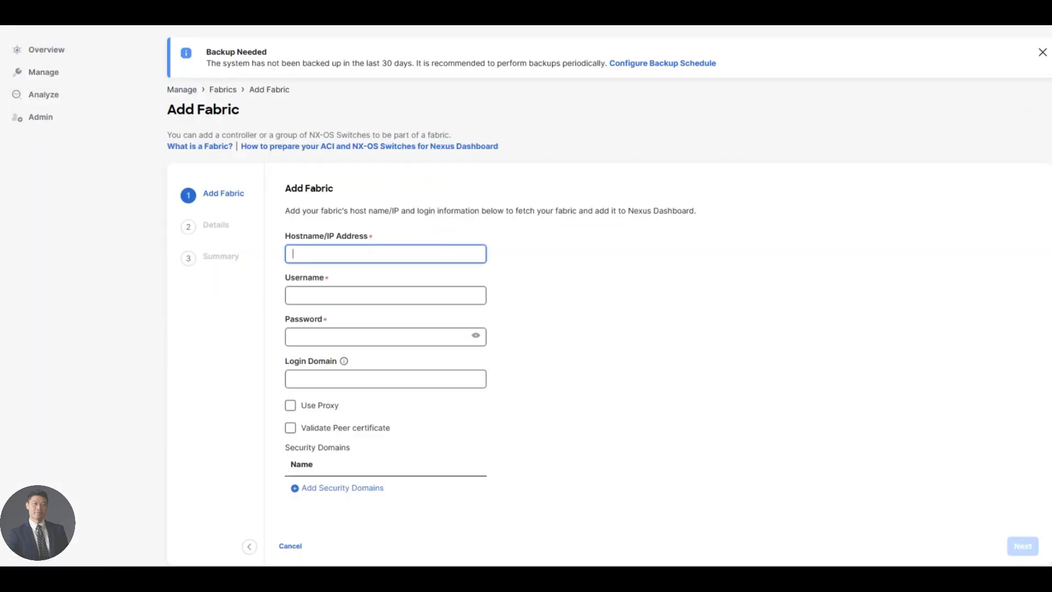
{"action": "left_click", "coordinate": [371, 256]}
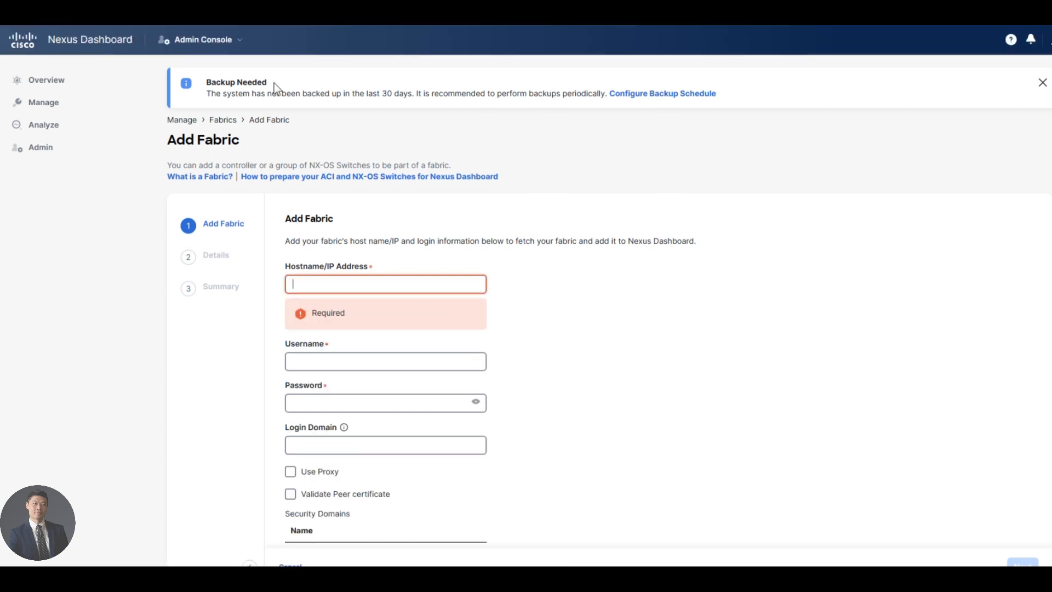
{"action": "left_click", "coordinate": [240, 41]}
{"action": "left_click", "coordinate": [236, 133]}
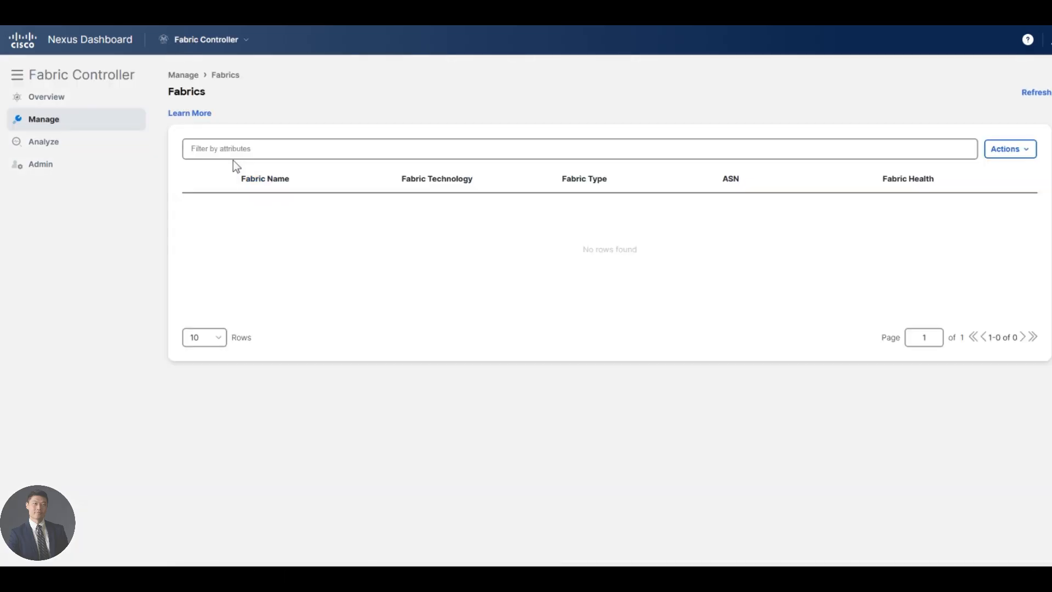
Create a fabric named Site1-Greenfield of type Data Center VXLAN EVPN
{"action": "left_click", "coordinate": [1006, 150]}
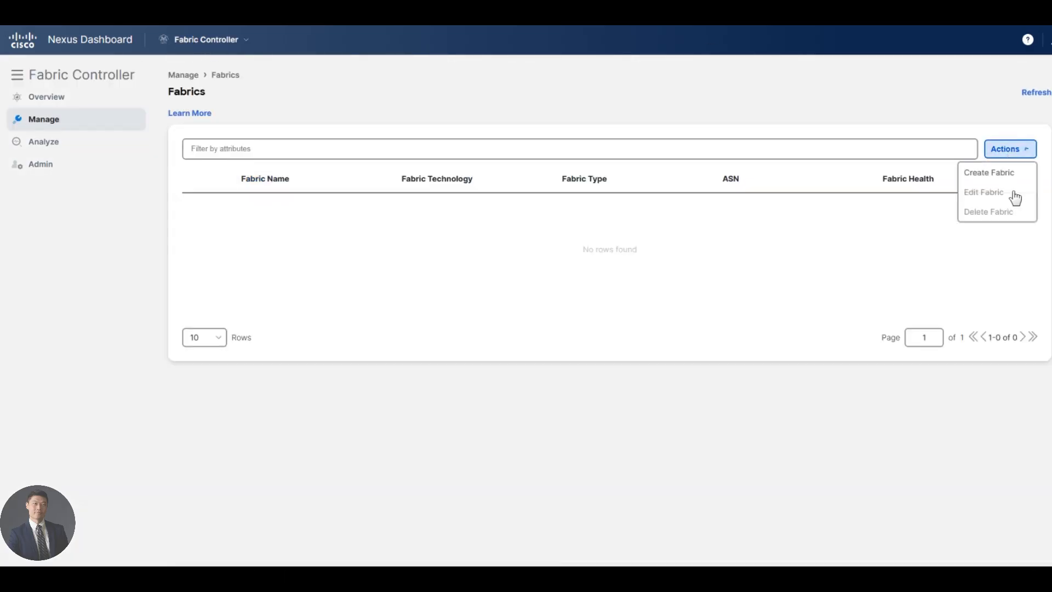
{"action": "left_click", "coordinate": [993, 173]}
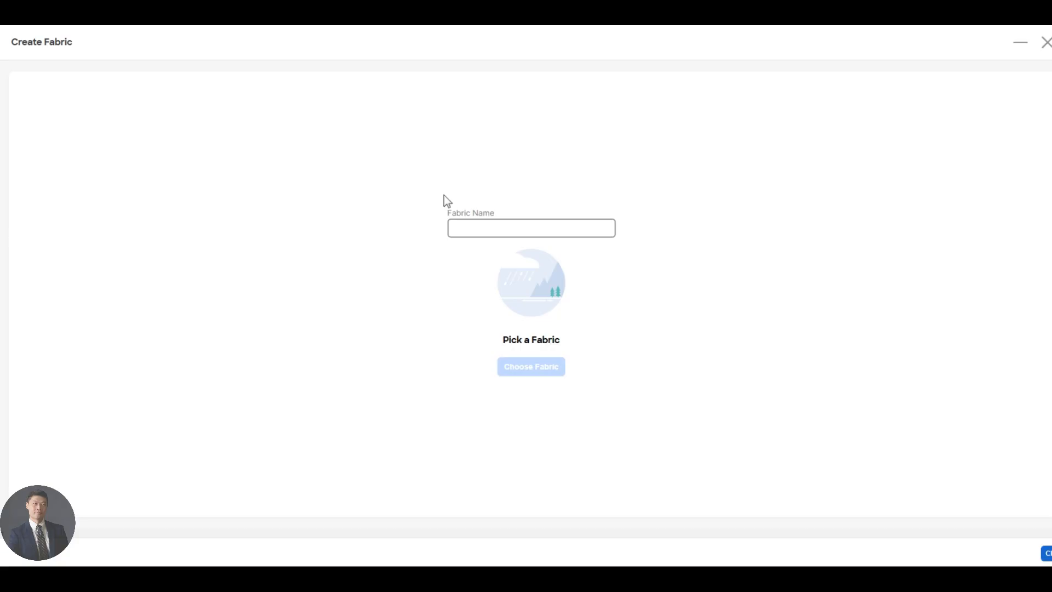
{"action": "left_click", "coordinate": [482, 228]}
{"action": "type", "text": "slTE1-"}
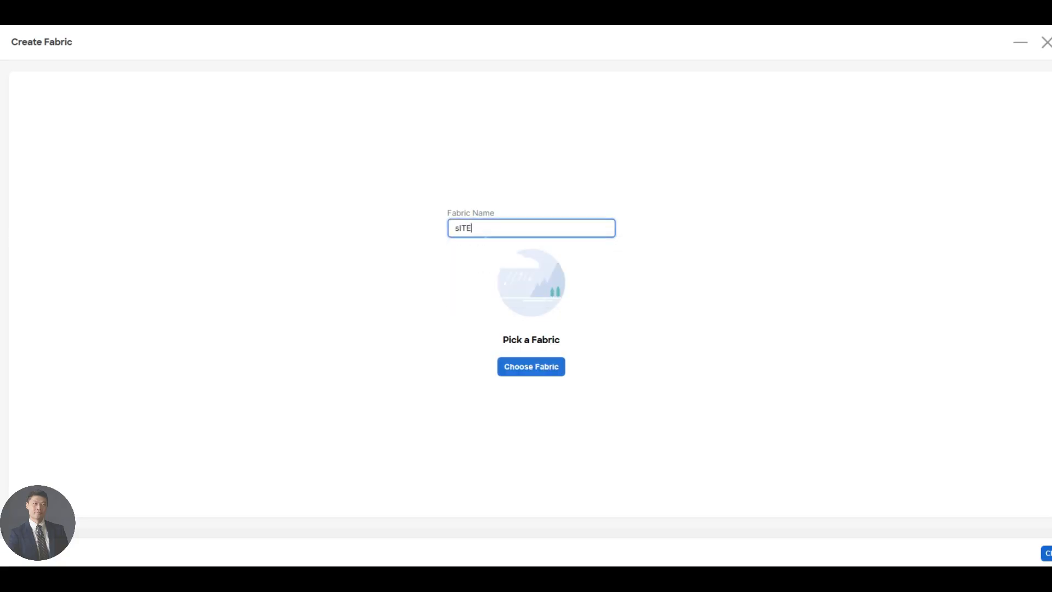
{"action": "type", "text": "g"}
{"action": "key", "text": "BackSpace"}
{"action": "key", "text": "BackSpace"}
{"action": "key", "text": "BackSpace"}
{"action": "key", "text": "BackSpace"}
{"action": "key", "text": "BackSpace"}
{"action": "key", "text": "BackSpace"}
{"action": "key", "text": "BackSpace"}
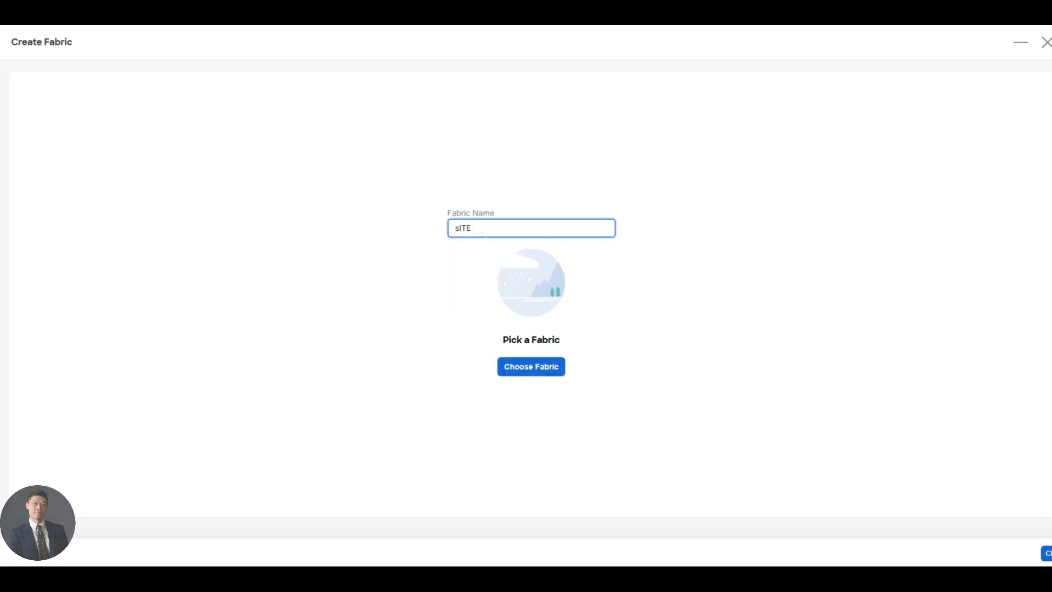
{"action": "type", "text": "Site1-Greenfield"}
{"action": "left_click", "coordinate": [553, 372]}
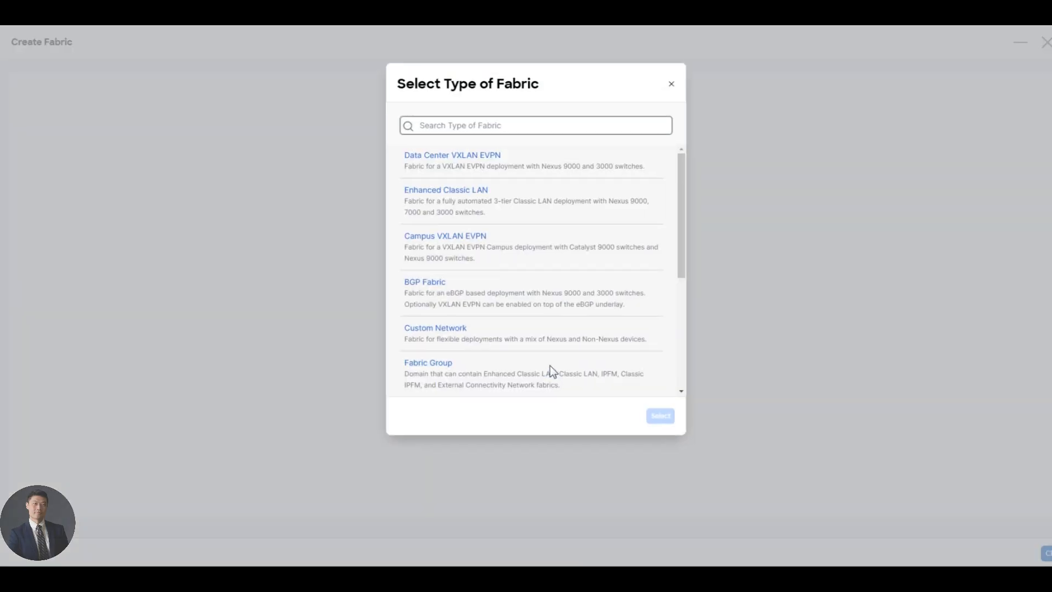
{"action": "left_click", "coordinate": [482, 163]}
{"action": "left_click", "coordinate": [664, 417]}
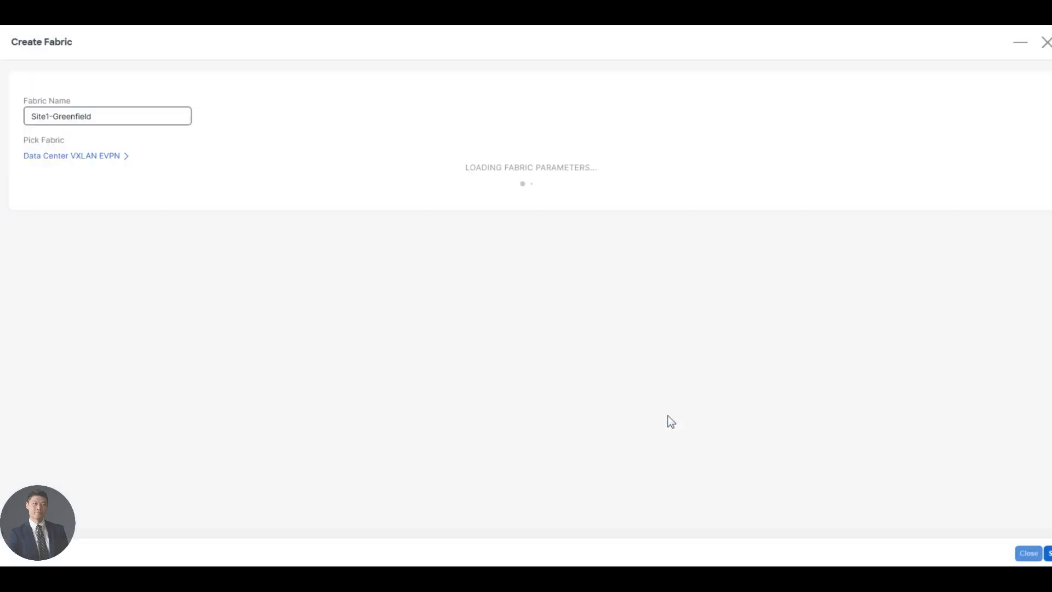
Set BGP ASN 65111 and underlay subnet IP mask 31, then view replication settings
{"action": "left_click", "coordinate": [88, 116]}
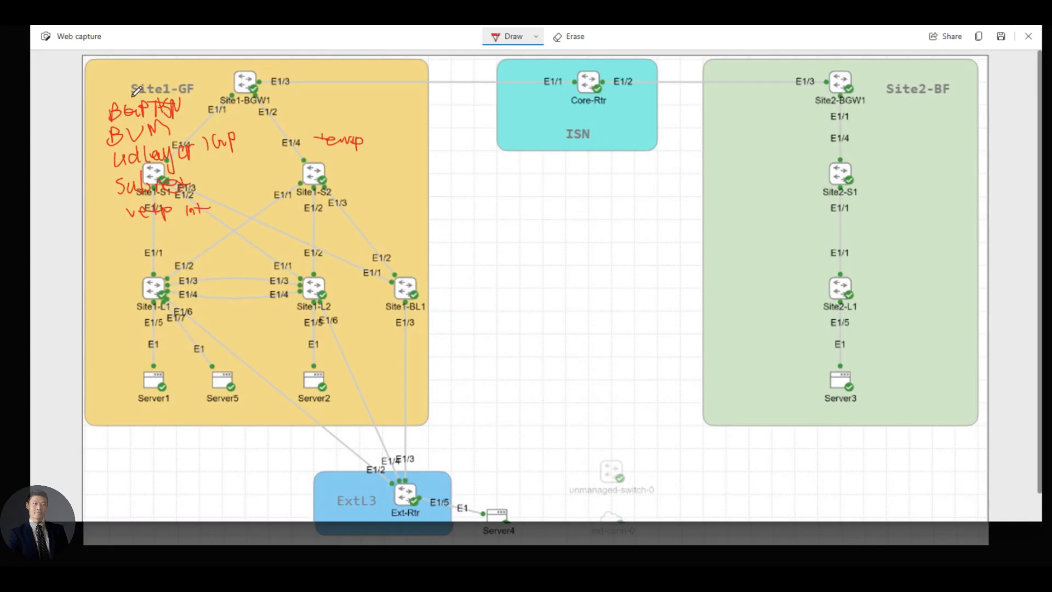
{"action": "left_click_drag", "start_coordinate": [132, 95], "coordinate": [193, 94]}
{"action": "mouse_move", "coordinate": [160, 61]}
{"action": "left_mouse_down"}
{"action": "mouse_move", "coordinate": [164, 72]}
{"action": "mouse_move", "coordinate": [174, 59]}
{"action": "mouse_move", "coordinate": [189, 72]}
{"action": "left_mouse_up"}
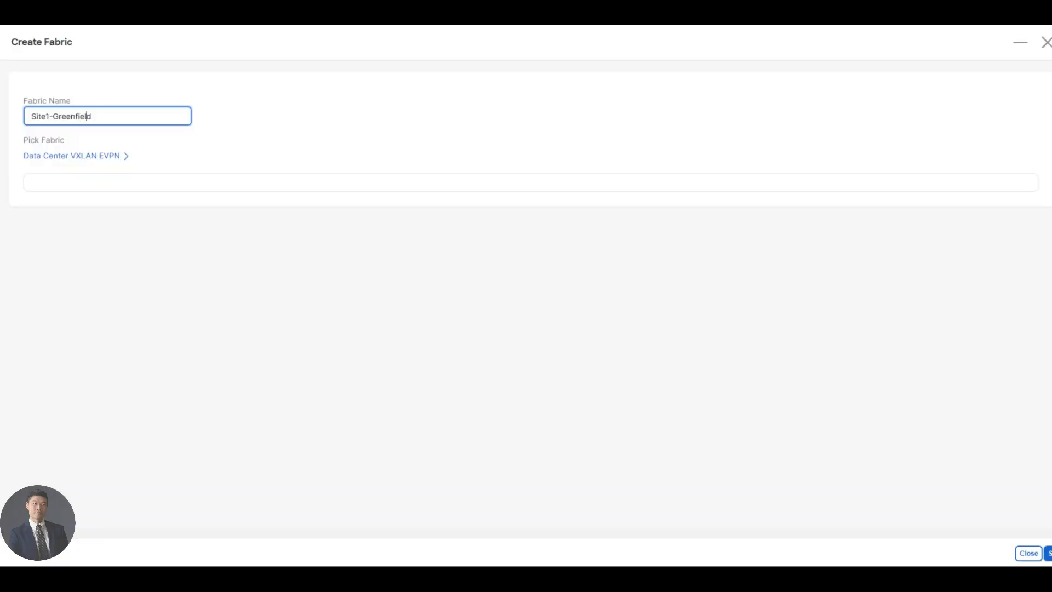
{"action": "left_click", "coordinate": [43, 229]}
{"action": "type", "text": "65"}
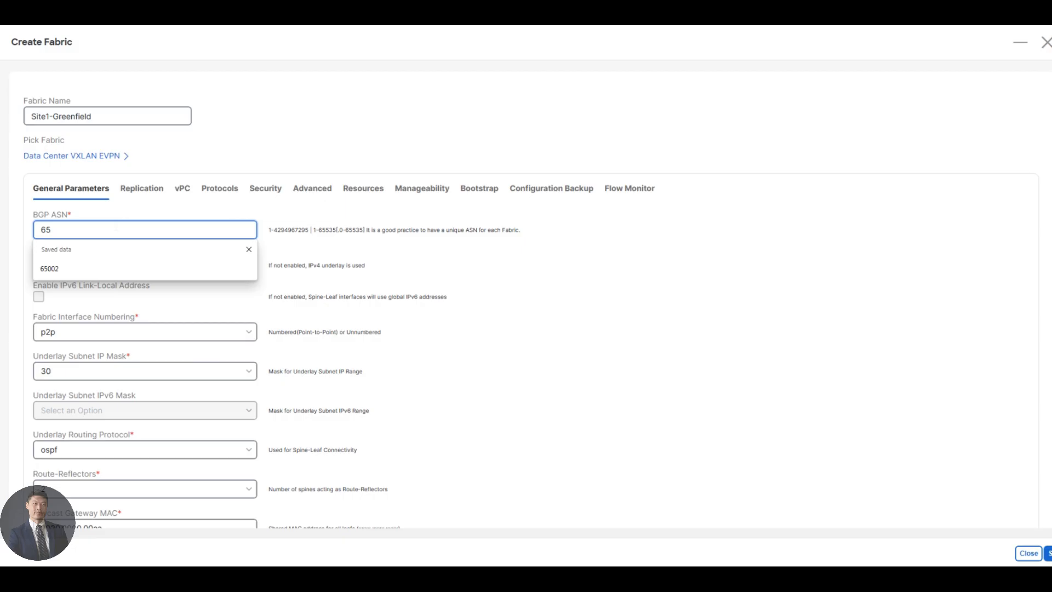
{"action": "type", "text": "111"}
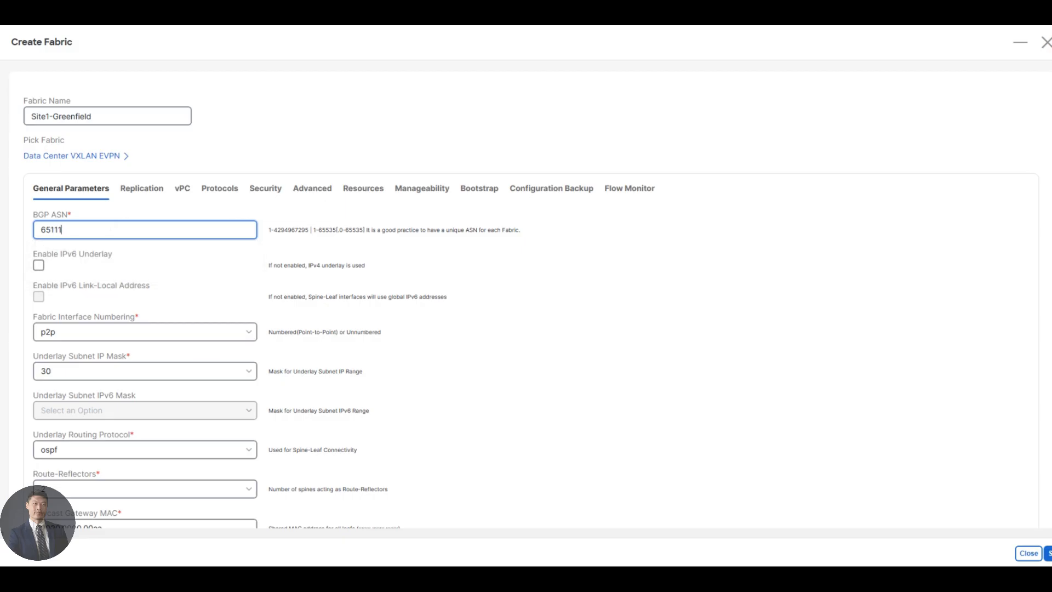
{"action": "left_click", "coordinate": [162, 373]}
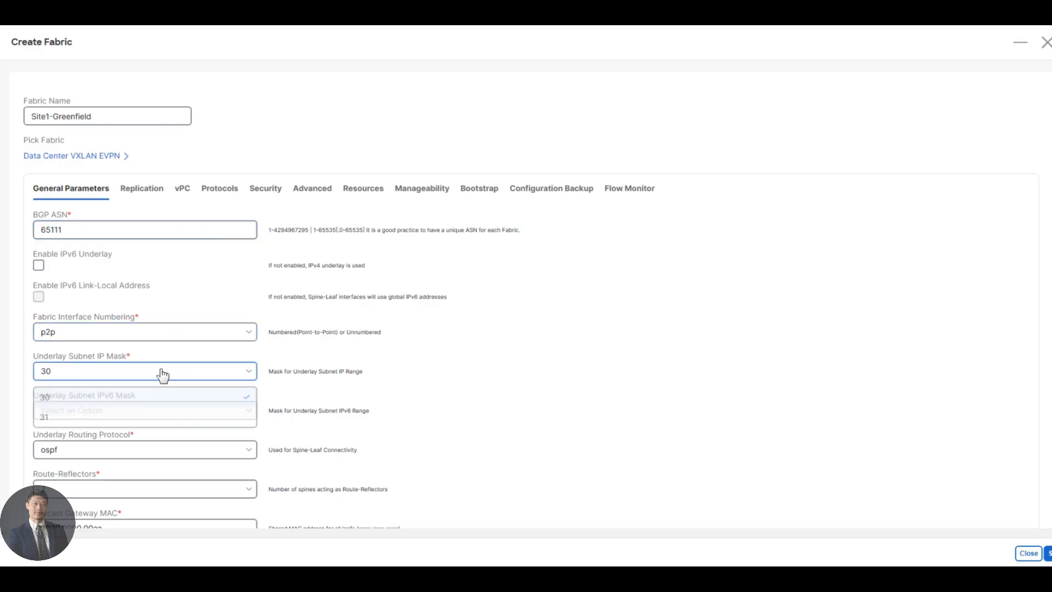
{"action": "left_click", "coordinate": [70, 417]}
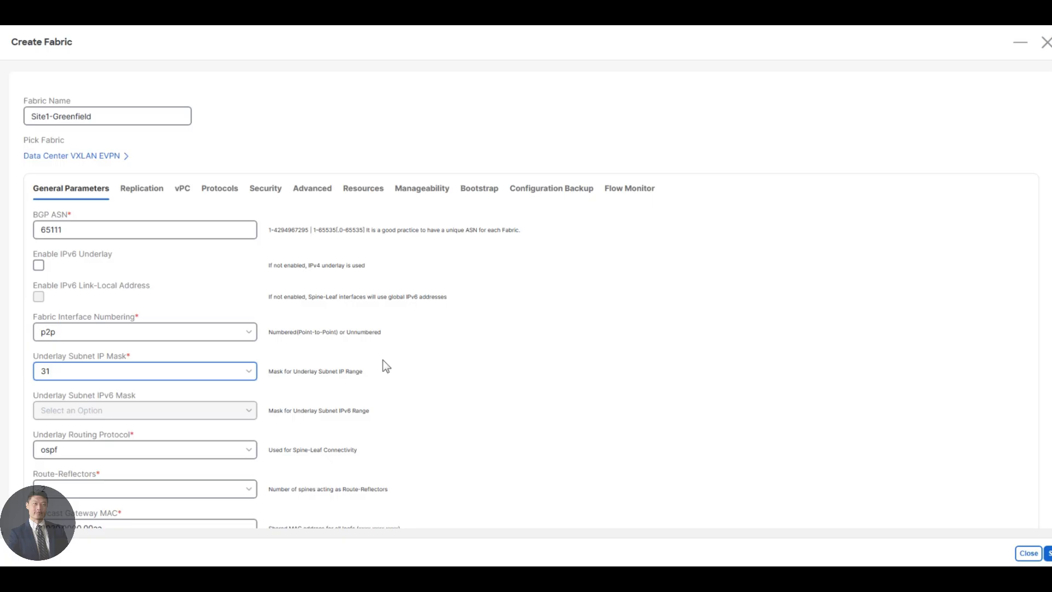
{"action": "left_click", "coordinate": [137, 195]}
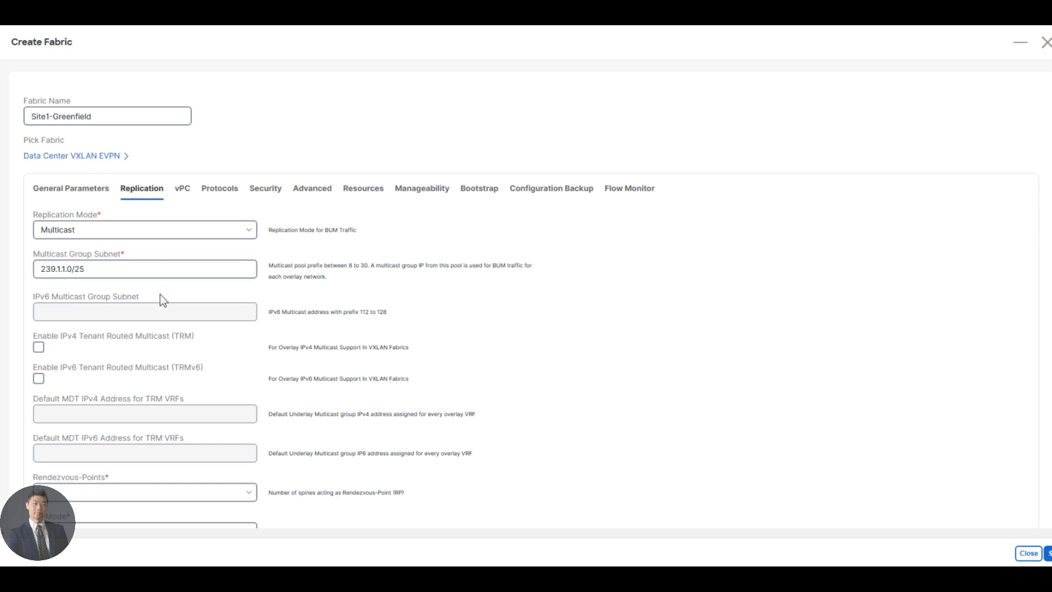
Change the Underlay RP Loopback Id on the Replication settings to 251
{"action": "scroll", "coordinate": [182, 344], "scroll_direction": "down", "scroll_amount": 5}
{"action": "left_click", "coordinate": [57, 325]}
{"action": "key", "text": "BackSpace"}
{"action": "type", "text": "1"}
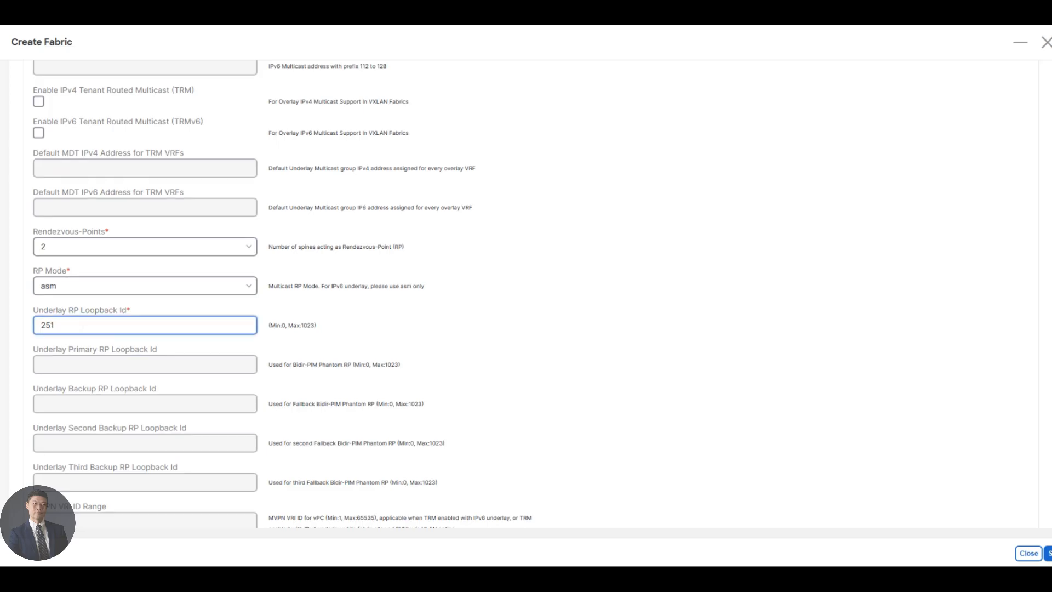
On the Advanced settings, find Greenfield Cleanup Option and set it to Enable
{"action": "scroll", "coordinate": [244, 235], "scroll_direction": "up", "scroll_amount": 5}
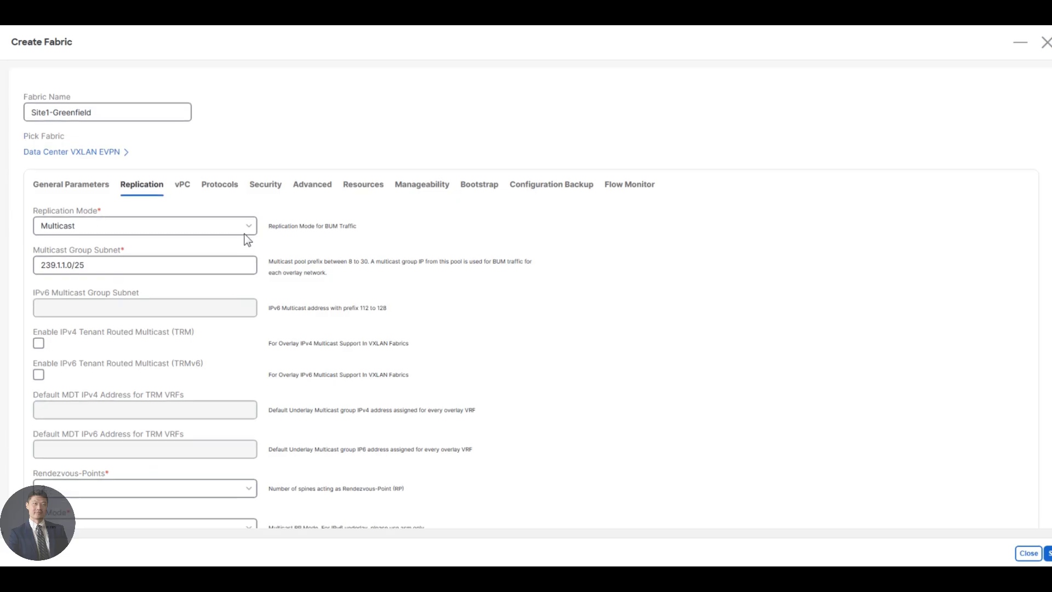
{"action": "left_click", "coordinate": [316, 199]}
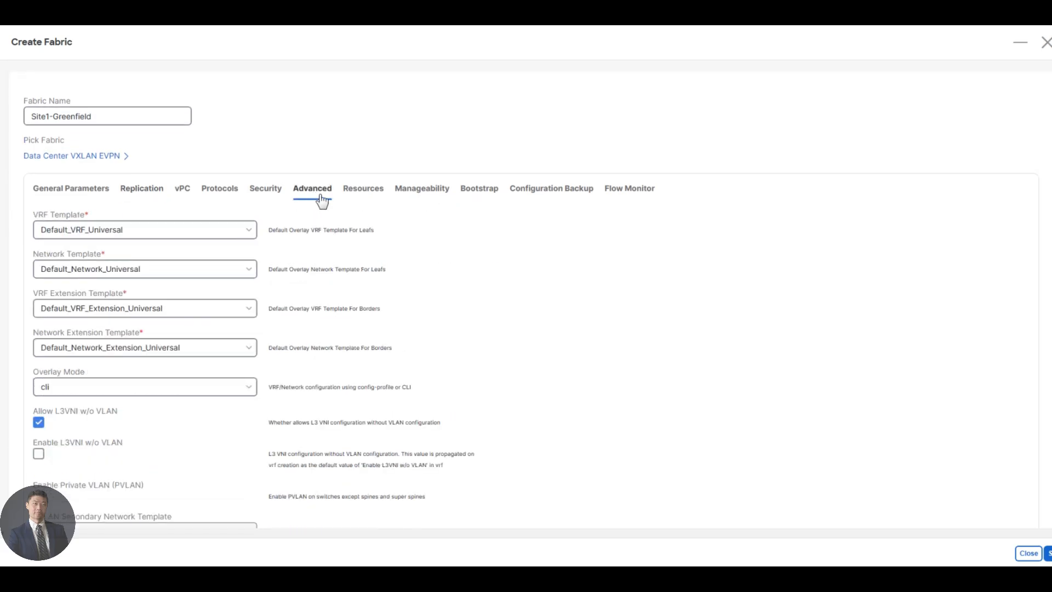
{"action": "scroll", "coordinate": [385, 279], "scroll_direction": "down", "scroll_amount": 7}
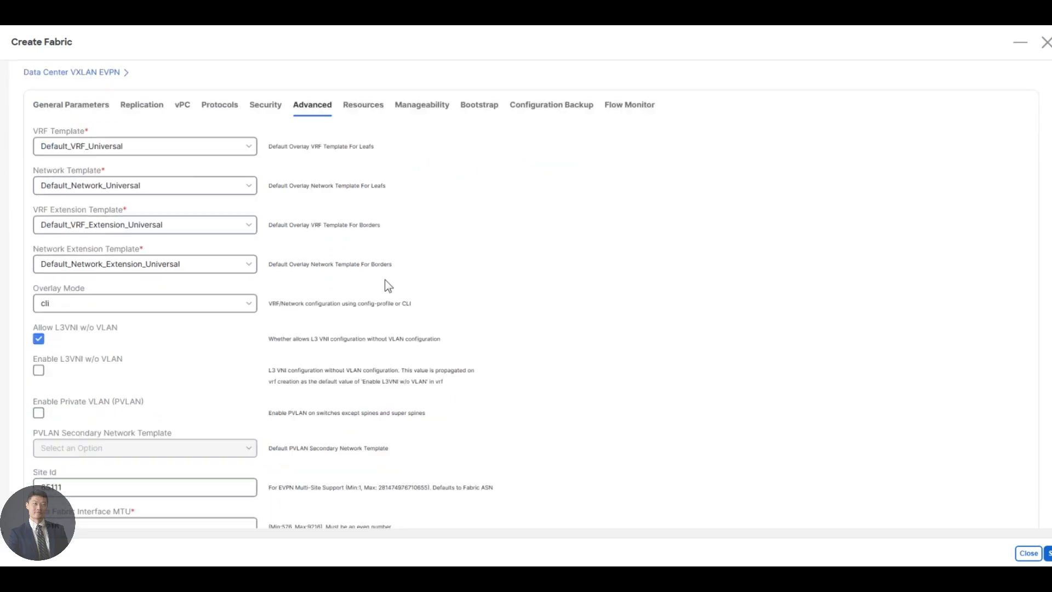
{"action": "scroll", "coordinate": [385, 279], "scroll_direction": "down", "scroll_amount": 10}
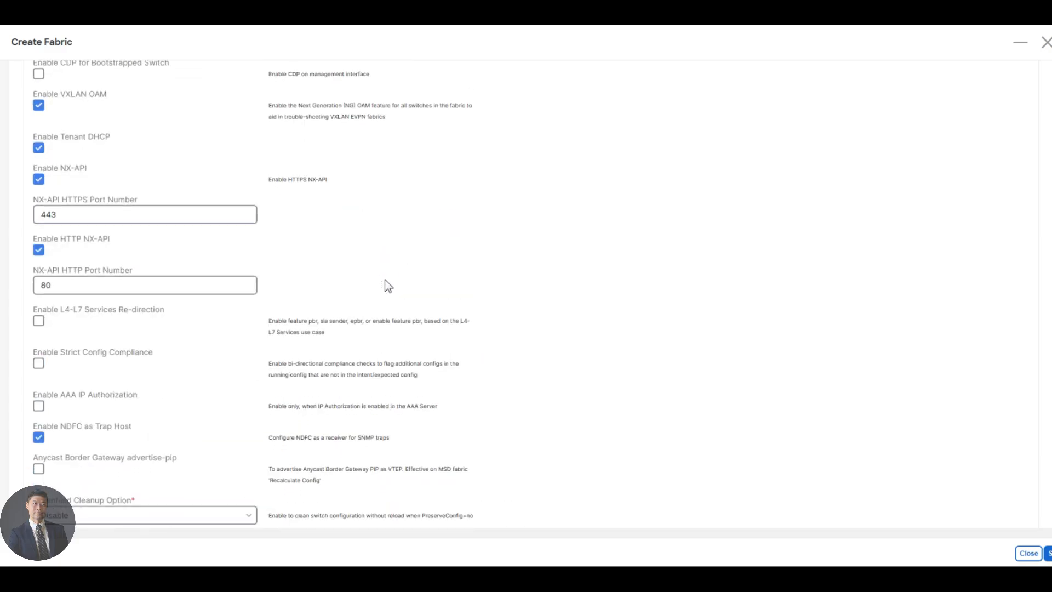
{"action": "key", "text": "ctrl+f"}
{"action": "type", "text": "cleanup"}
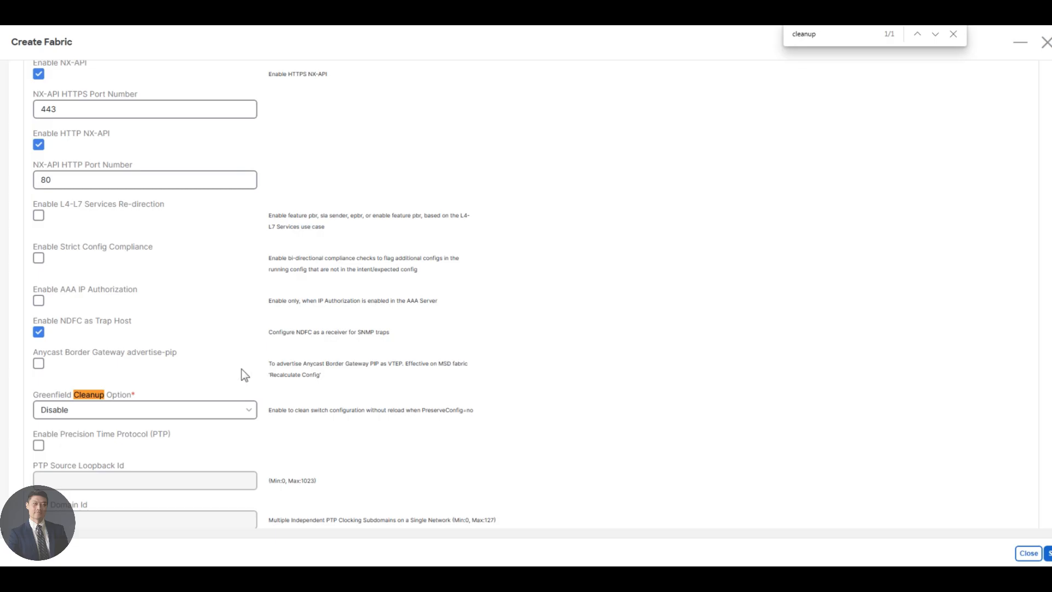
{"action": "key", "text": "Escape"}
{"action": "left_click", "coordinate": [198, 417]}
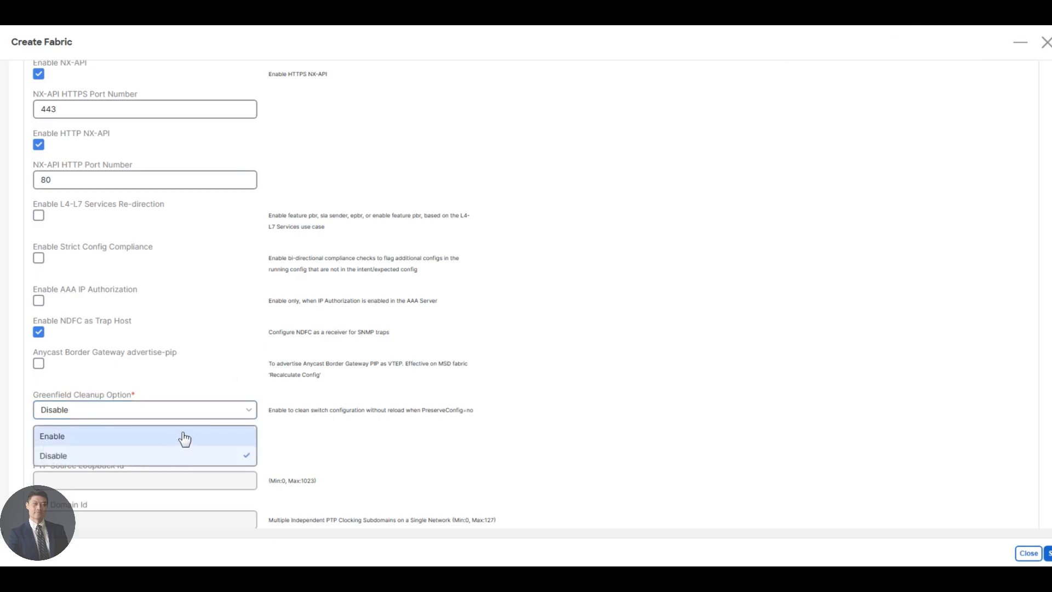
{"action": "left_click", "coordinate": [173, 441]}
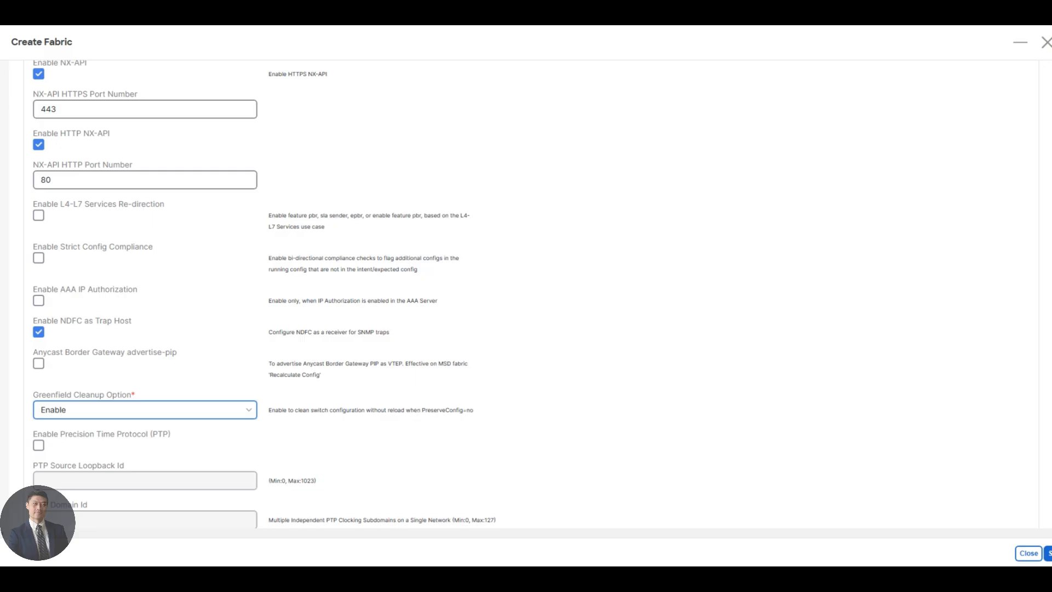
{"action": "left_click_drag", "start_coordinate": [405, 410], "coordinate": [483, 413]}
{"action": "left_click", "coordinate": [495, 413]}
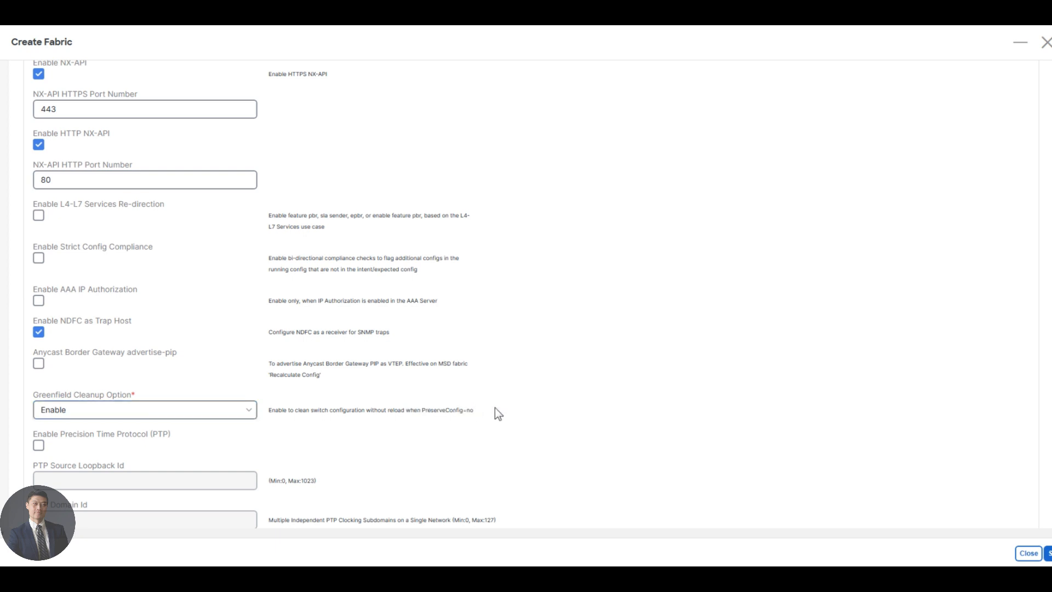
{"action": "scroll", "coordinate": [330, 345], "scroll_direction": "up", "scroll_amount": 15}
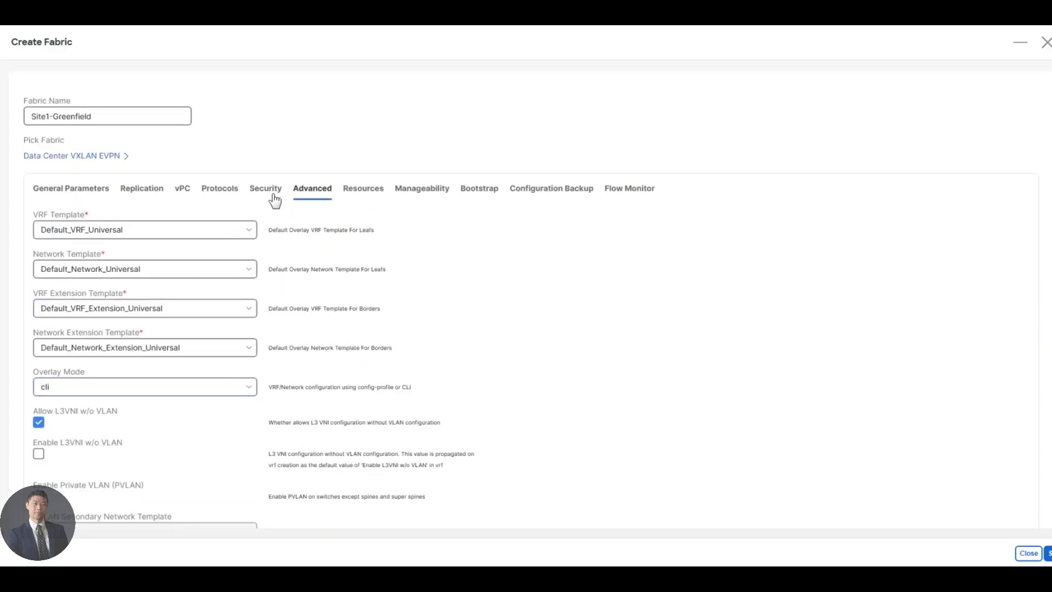
On the Resources settings choose Back2Back&ToExternal for VRF Lite Deployment, then annotate VRF beside Site1-BL1's E1/3 link
{"action": "left_click", "coordinate": [366, 192]}
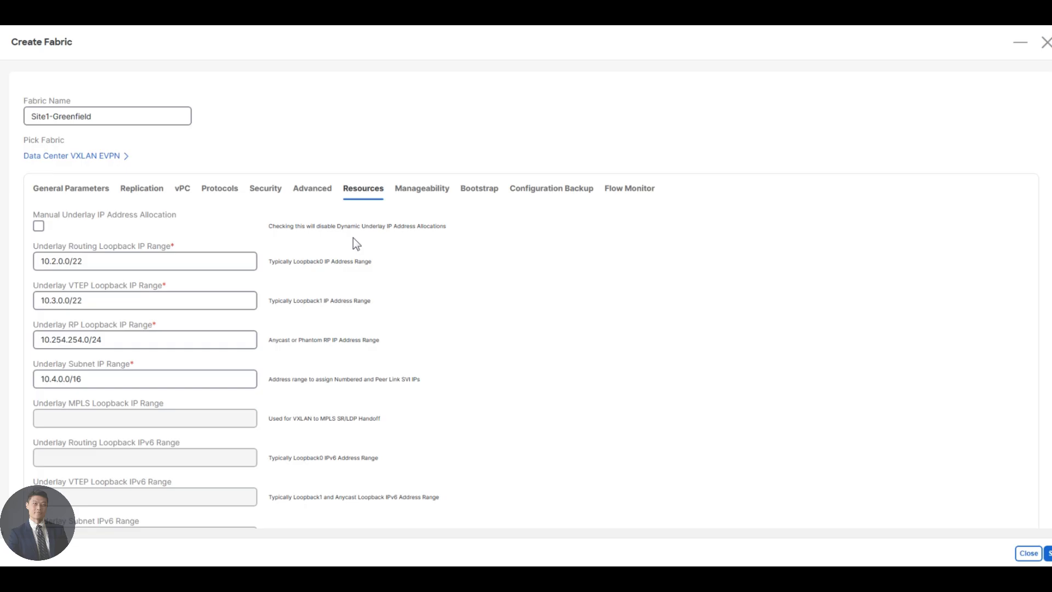
{"action": "scroll", "coordinate": [353, 238], "scroll_direction": "down", "scroll_amount": 8}
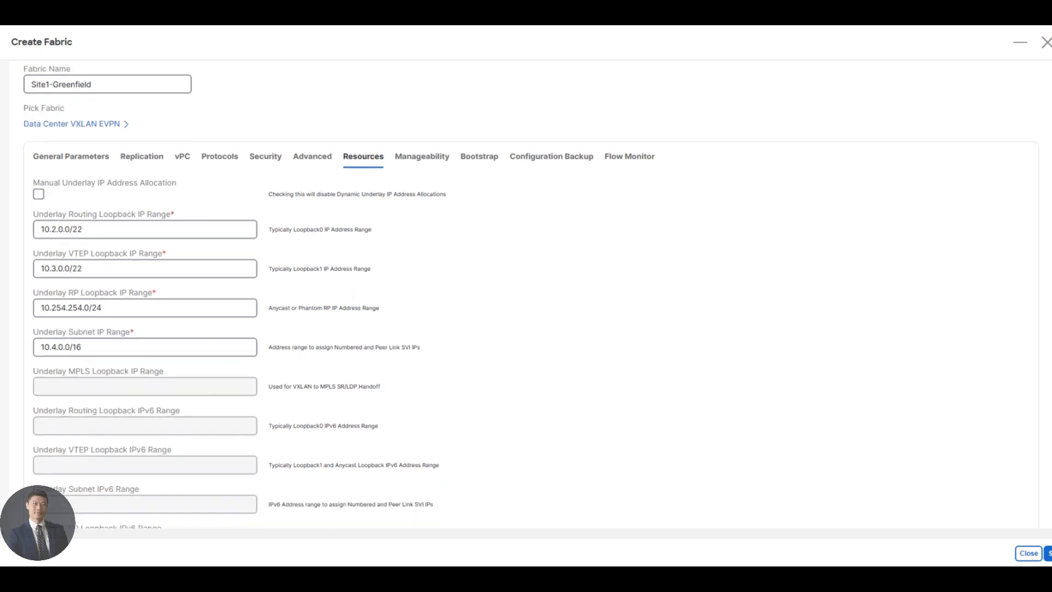
{"action": "key", "text": "ctrl+f"}
{"action": "type", "text": "vrf"}
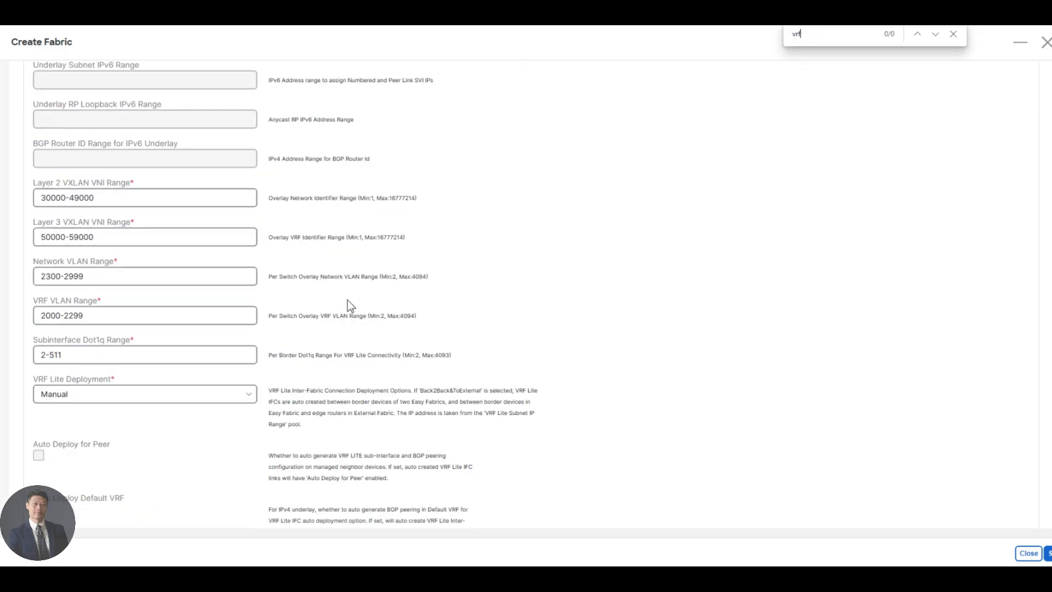
{"action": "type", "text": " lite "}
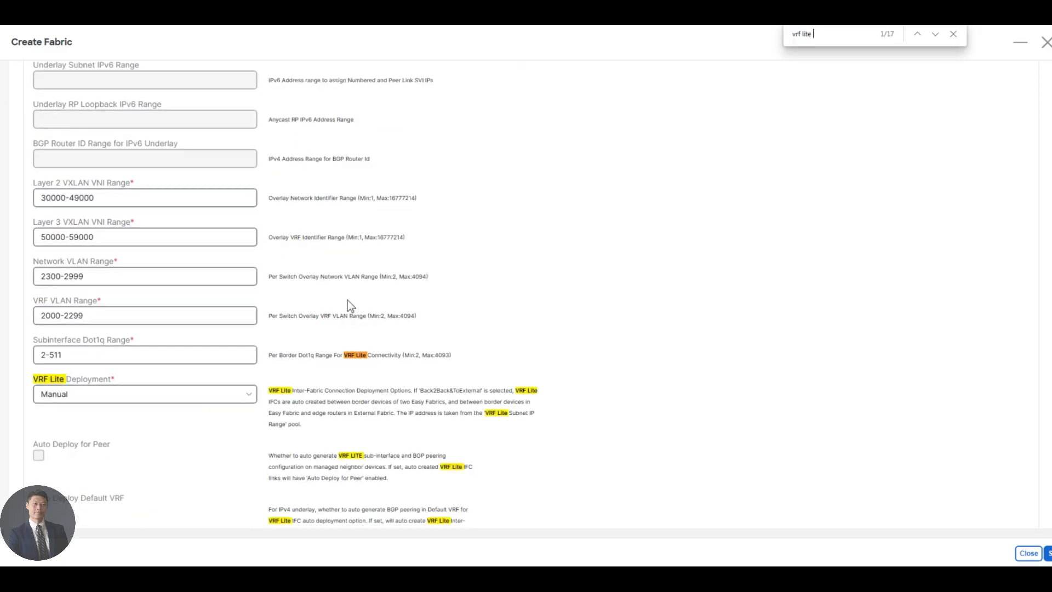
{"action": "type", "text": "deploy"}
{"action": "key", "text": "Escape"}
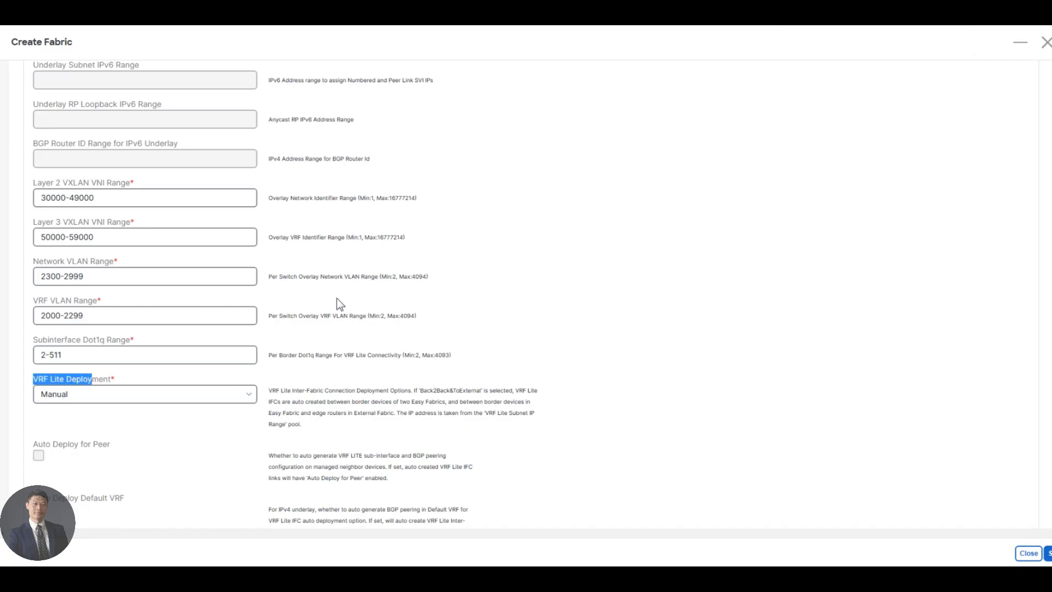
{"action": "left_click", "coordinate": [143, 399]}
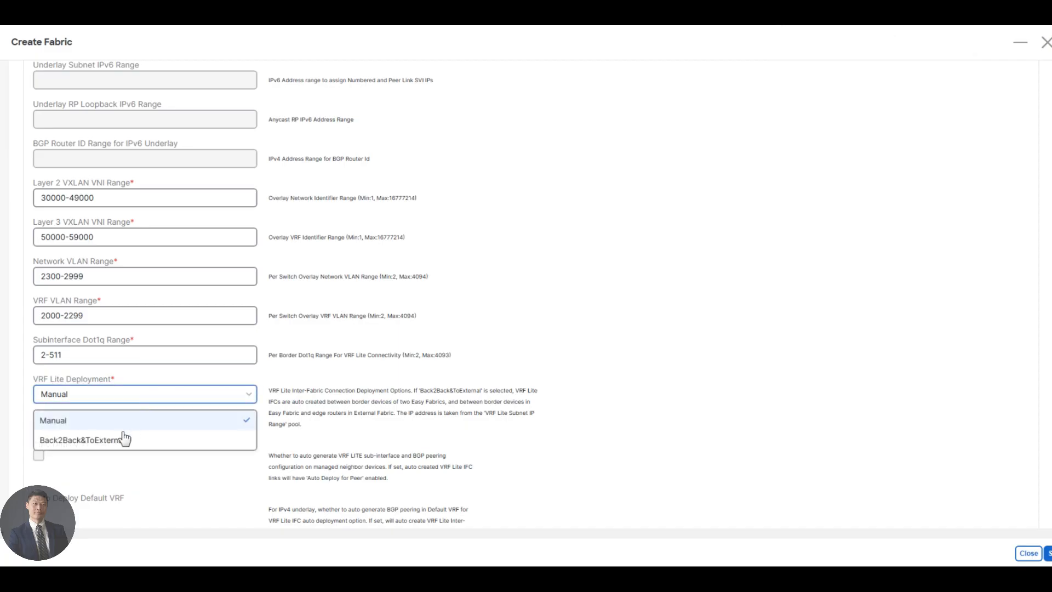
{"action": "left_click", "coordinate": [123, 440]}
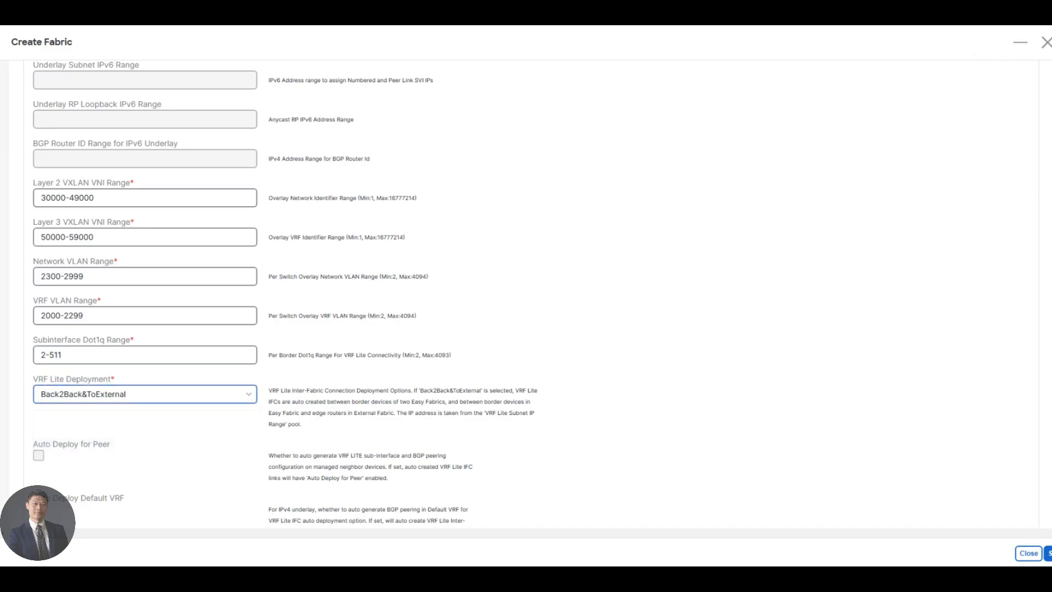
{"action": "key", "text": "alt+Tab"}
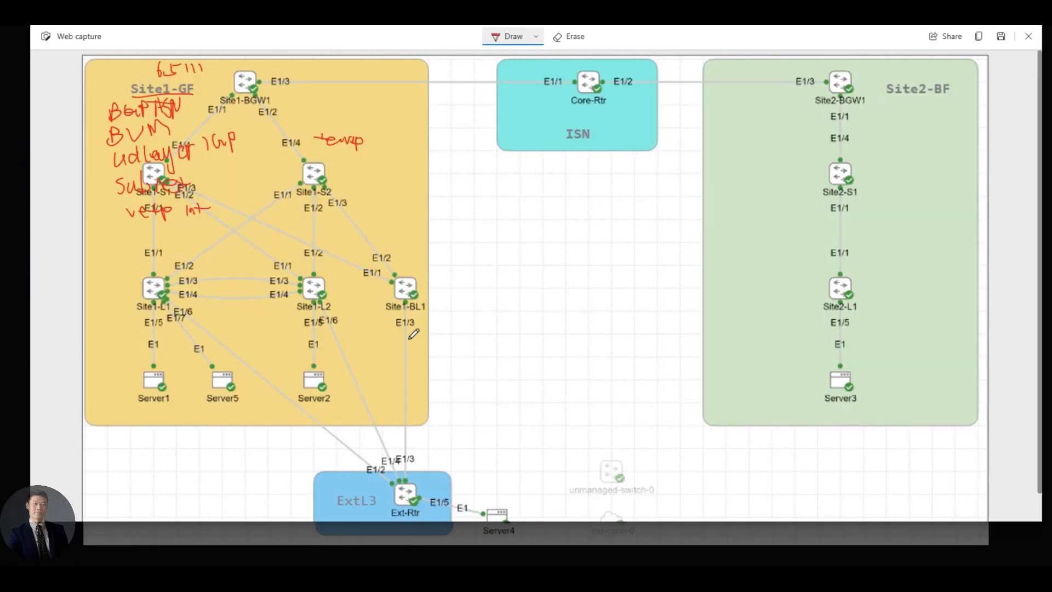
{"action": "left_click_drag", "start_coordinate": [412, 335], "coordinate": [446, 338]}
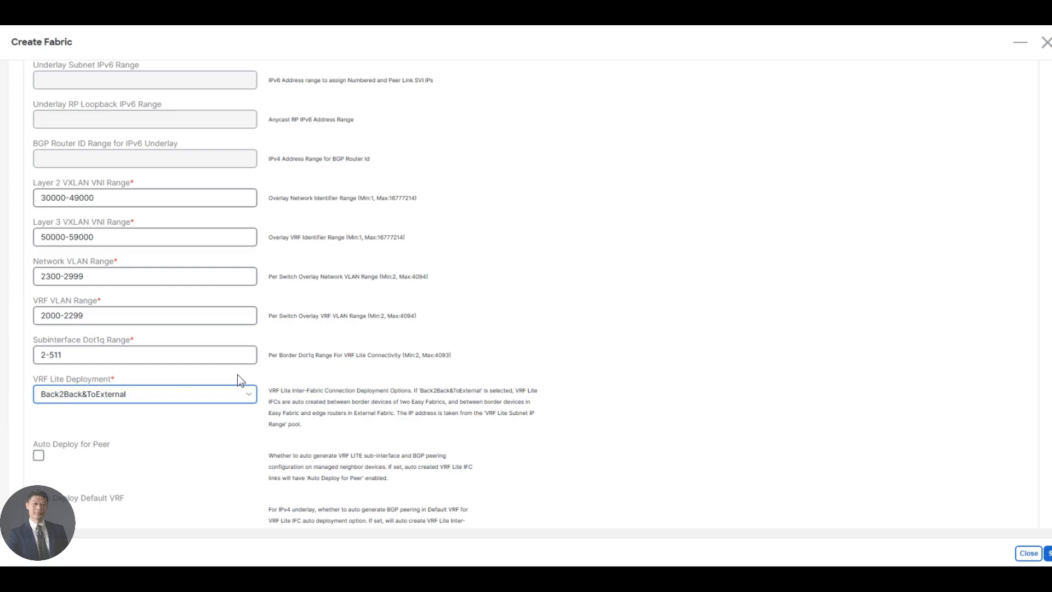
Locate Auto Deploy for Peer in the form and tick it, noting Ext-Rtr on the topology
{"action": "scroll", "coordinate": [238, 375], "scroll_direction": "down", "scroll_amount": 1}
{"action": "scroll", "coordinate": [252, 400], "scroll_direction": "down", "scroll_amount": 1}
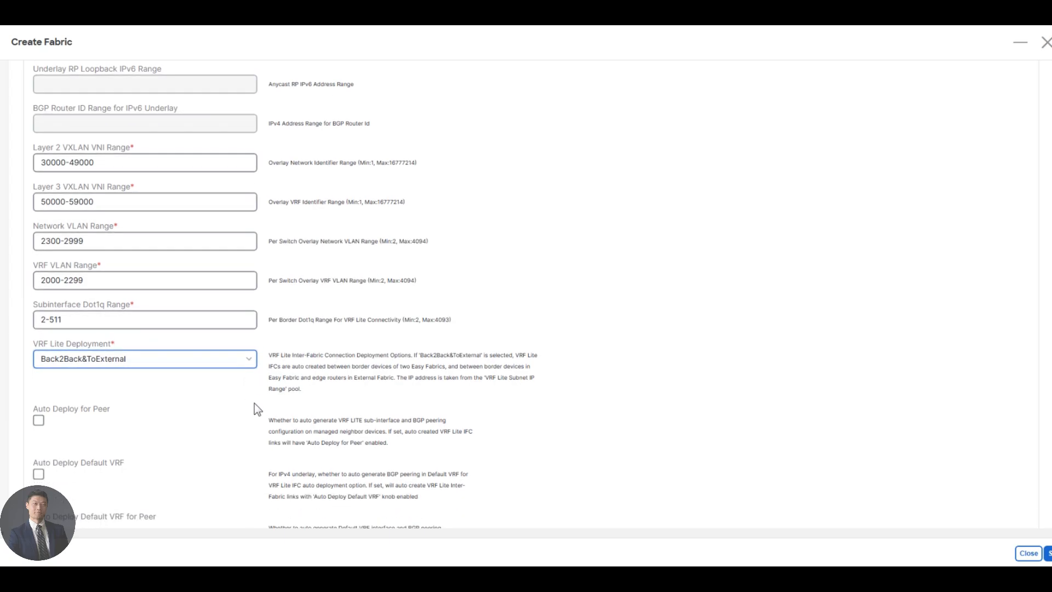
{"action": "key", "text": "ctrl+f"}
{"action": "type", "text": "auto deploy fo"}
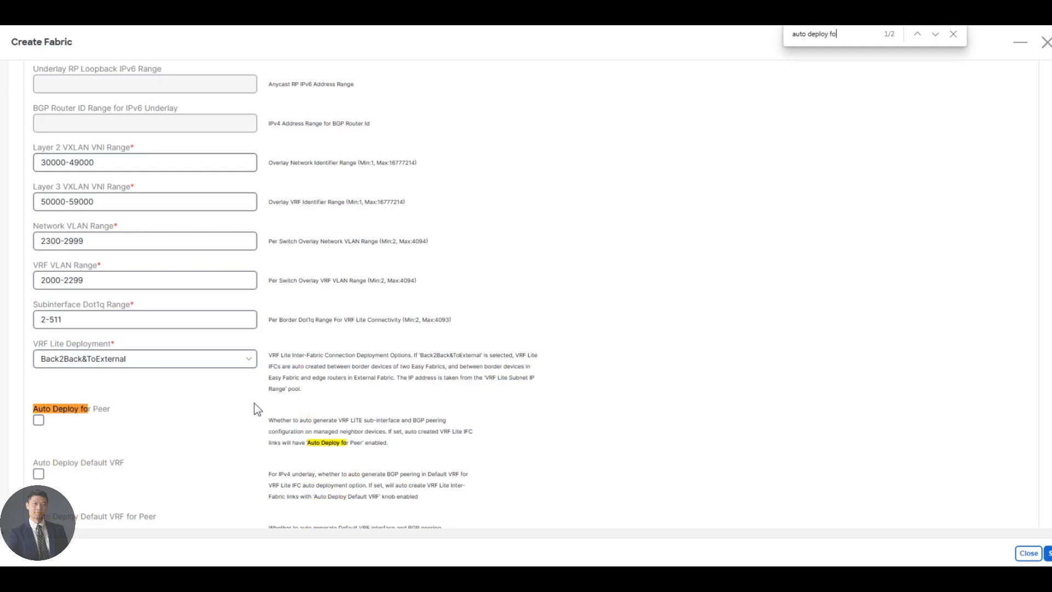
{"action": "key", "text": "Escape"}
{"action": "scroll", "coordinate": [31, 433], "scroll_direction": "down", "scroll_amount": 1}
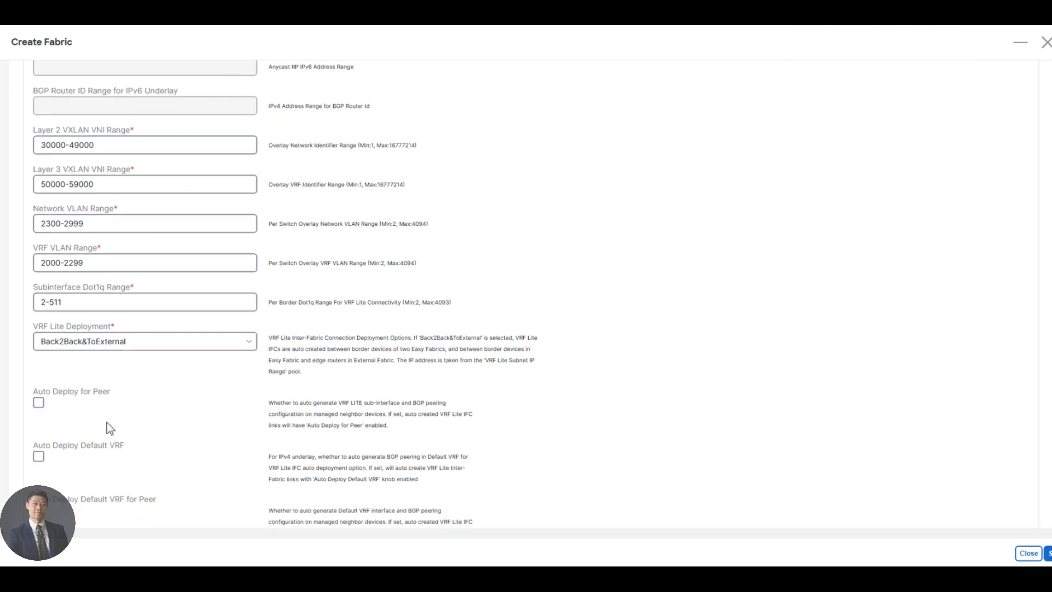
{"action": "left_click", "coordinate": [38, 403]}
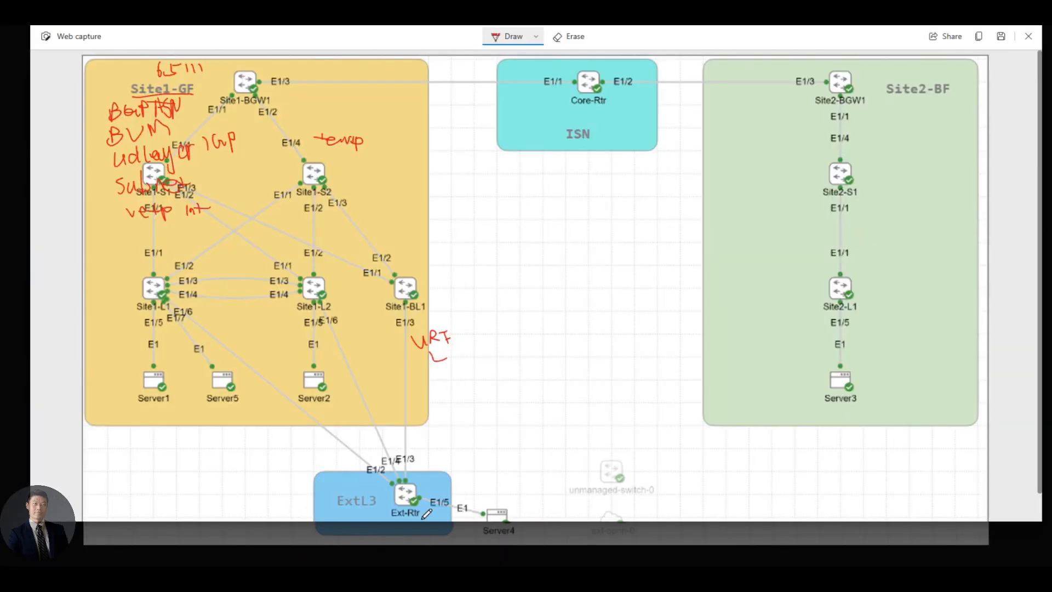
{"action": "mouse_move", "coordinate": [422, 478]}
{"action": "left_mouse_down"}
{"action": "mouse_move", "coordinate": [435, 462]}
{"action": "mouse_move", "coordinate": [463, 456]}
{"action": "mouse_move", "coordinate": [440, 487]}
{"action": "mouse_move", "coordinate": [476, 456]}
{"action": "mouse_move", "coordinate": [478, 473]}
{"action": "left_mouse_up"}
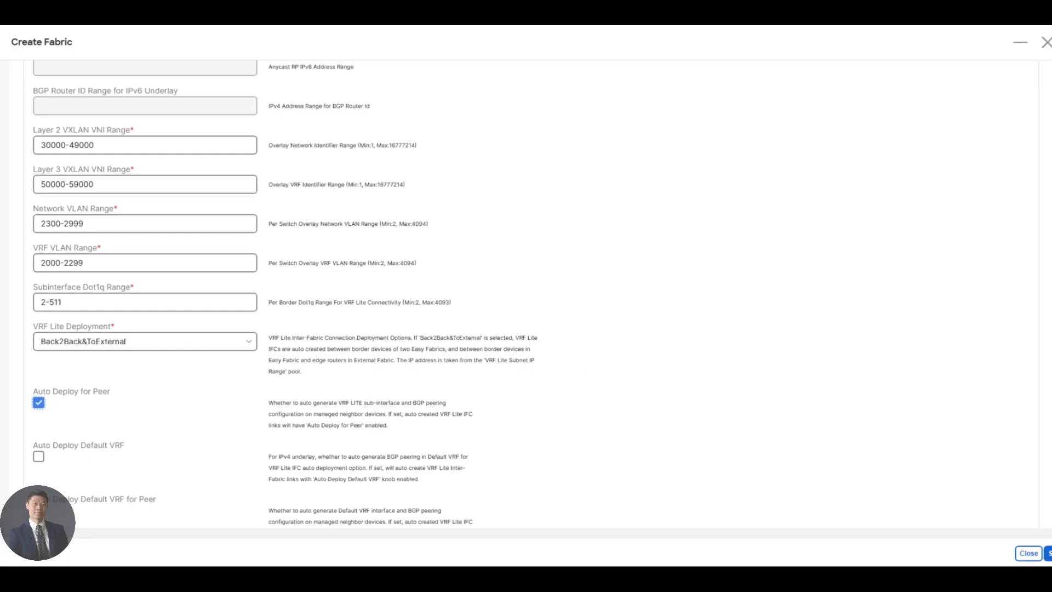
Save the Site1-Greenfield fabric settings from the bottom of the form
{"action": "scroll", "coordinate": [274, 387], "scroll_direction": "down", "scroll_amount": 1}
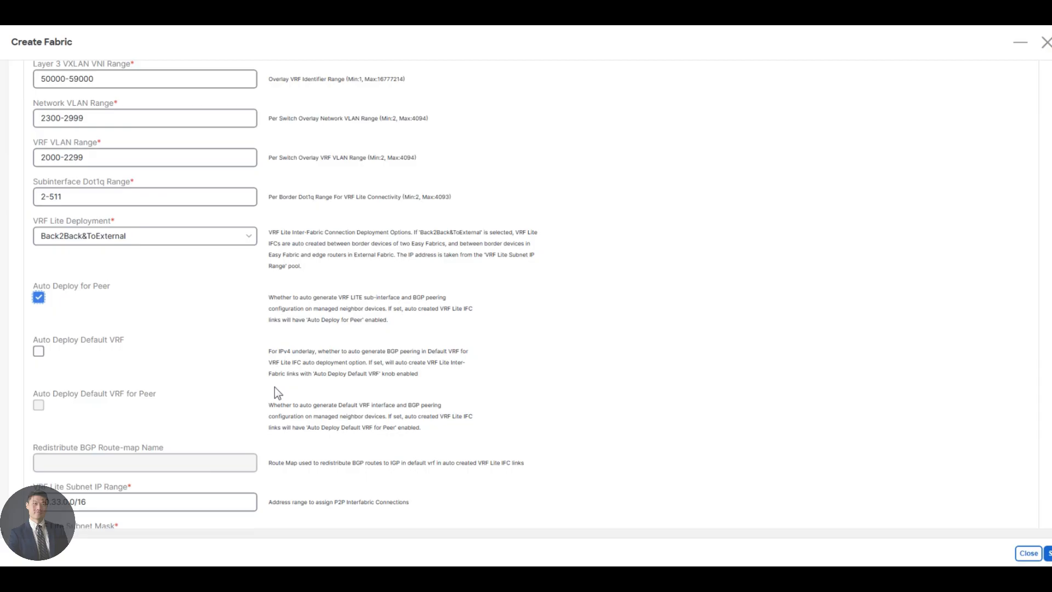
{"action": "scroll", "coordinate": [275, 387], "scroll_direction": "down", "scroll_amount": 5}
{"action": "scroll", "coordinate": [914, 515], "scroll_direction": "down", "scroll_amount": 2}
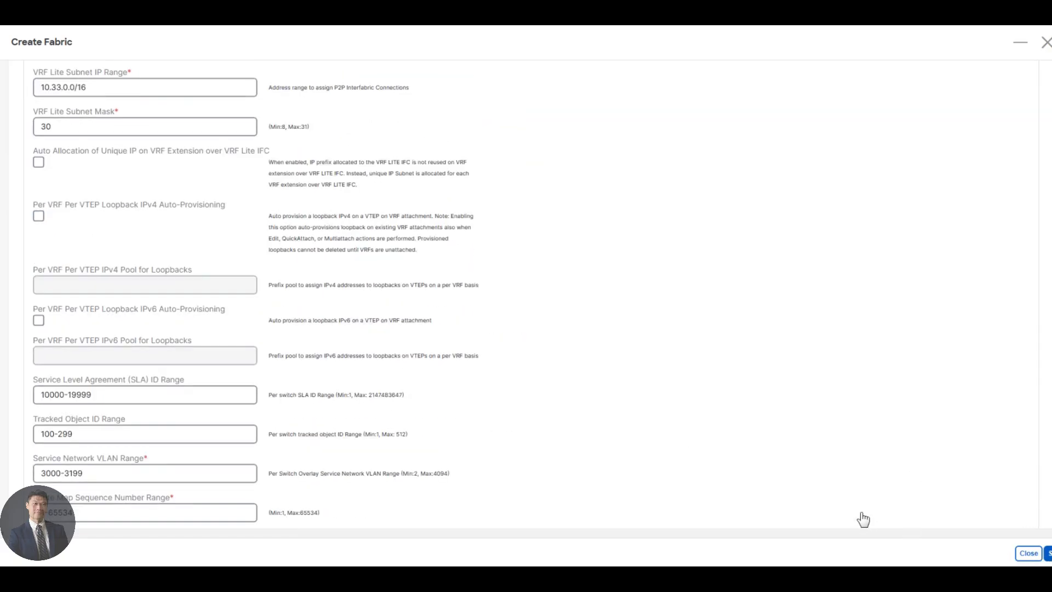
{"action": "left_click", "coordinate": [1049, 554]}
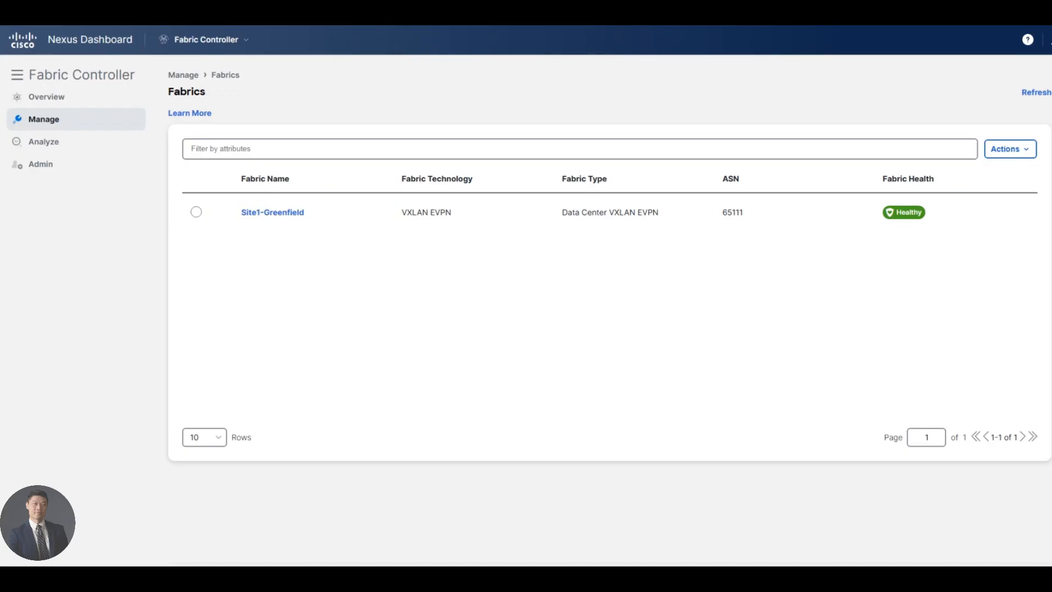
Open the Add Switches dialog from Site1-Greenfield's Switches list
{"action": "left_click", "coordinate": [270, 214]}
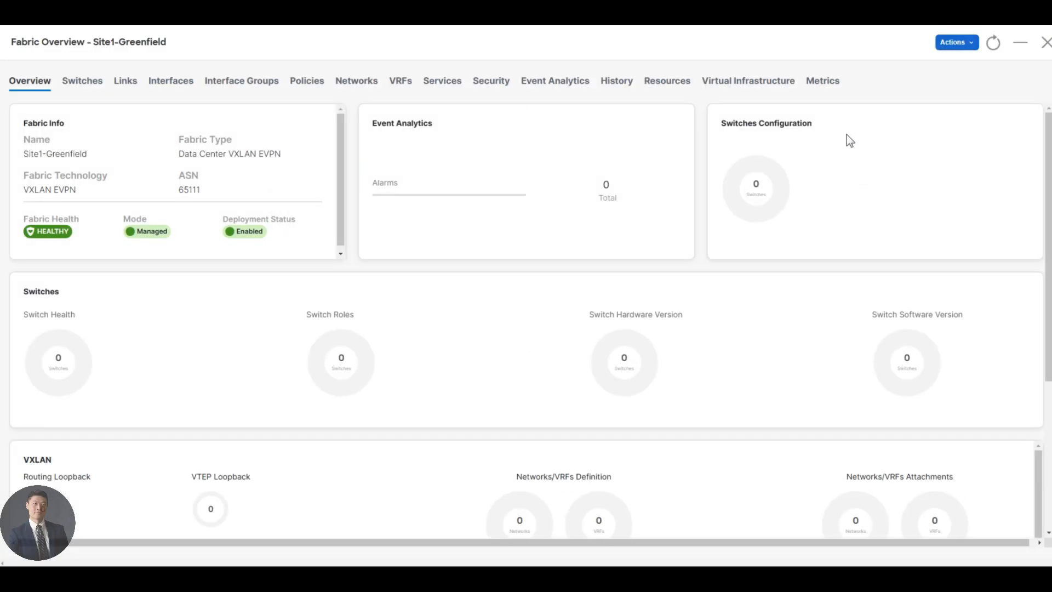
{"action": "left_click", "coordinate": [91, 82]}
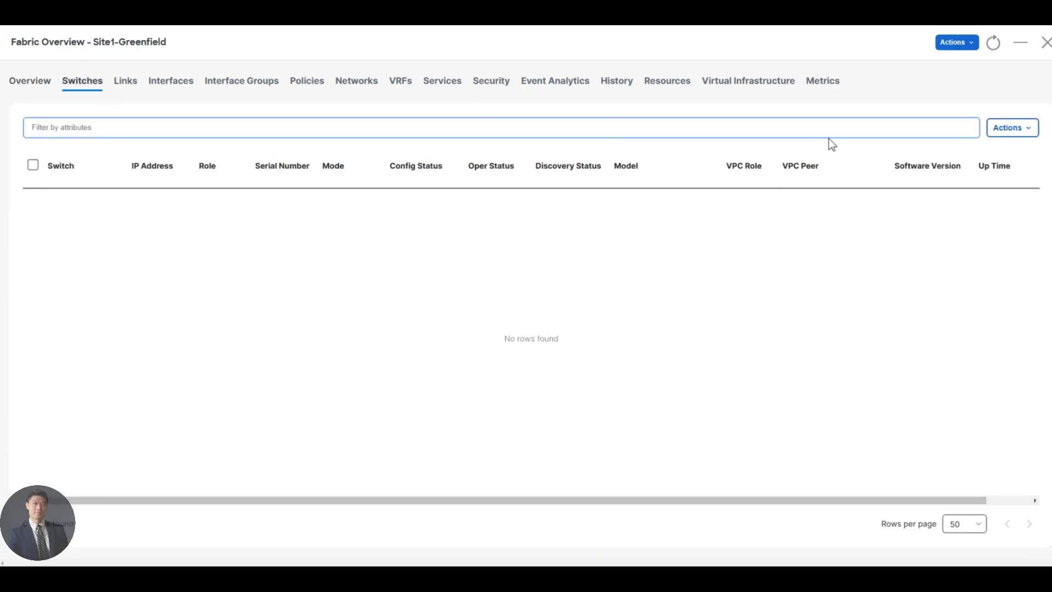
{"action": "left_click", "coordinate": [1016, 129]}
{"action": "left_click", "coordinate": [995, 152]}
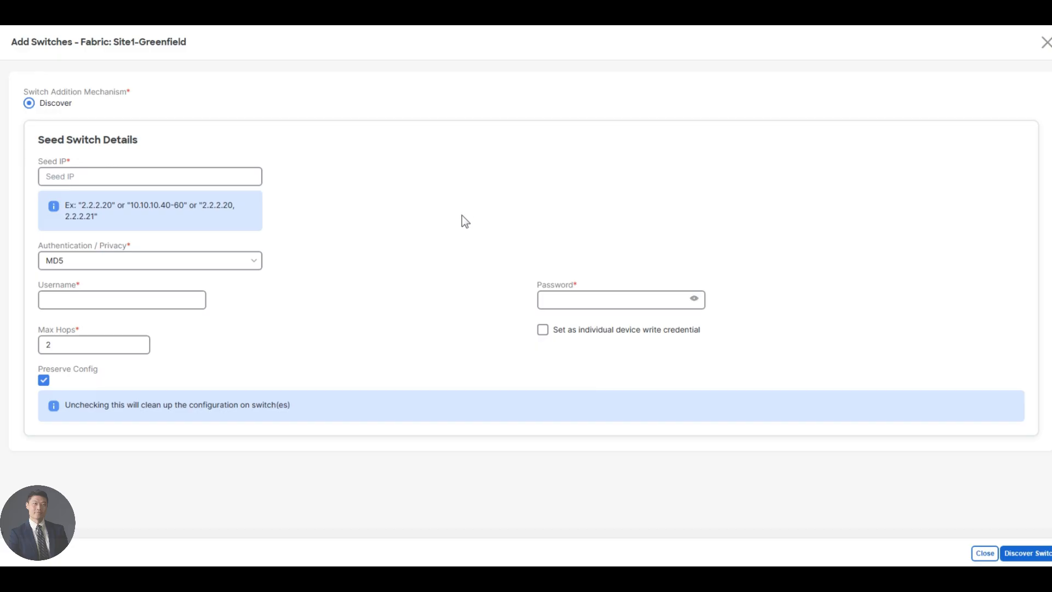
Enter seed IP 198.18.4.101 plus the switch username and password
{"action": "left_click", "coordinate": [147, 174]}
{"action": "type", "text": "198.18.4.101"}
{"action": "left_click", "coordinate": [165, 300]}
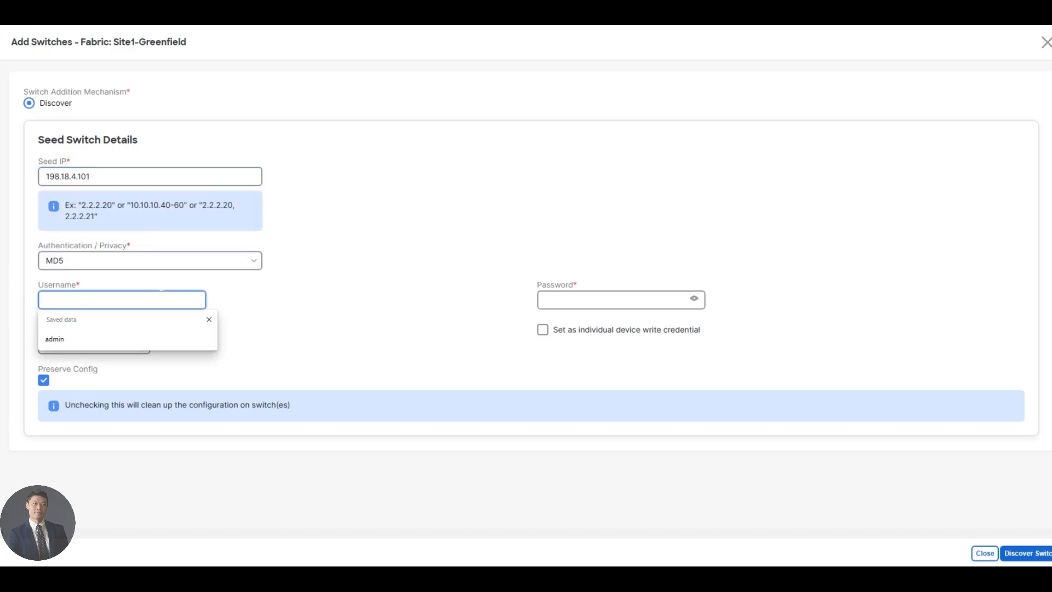
{"action": "type", "text": "admin"}
{"action": "key", "text": "Tab"}
{"action": "type", "text": "C1sco123"}
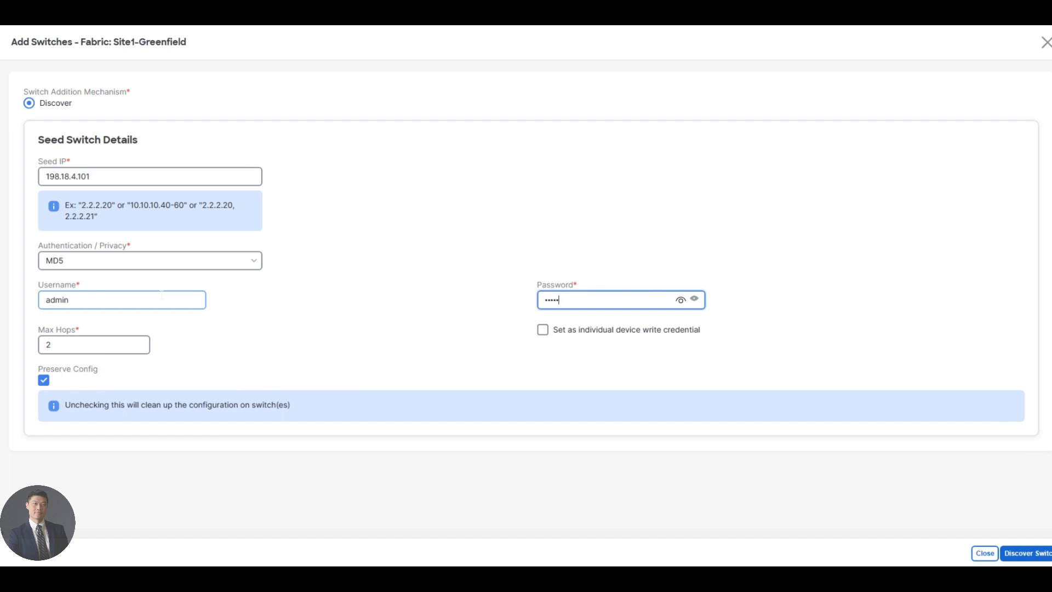
{"action": "type", "text": "45"}
Untick Preserve Config, start switch discovery, and confirm the configuration-wipe warning
{"action": "left_click", "coordinate": [44, 384]}
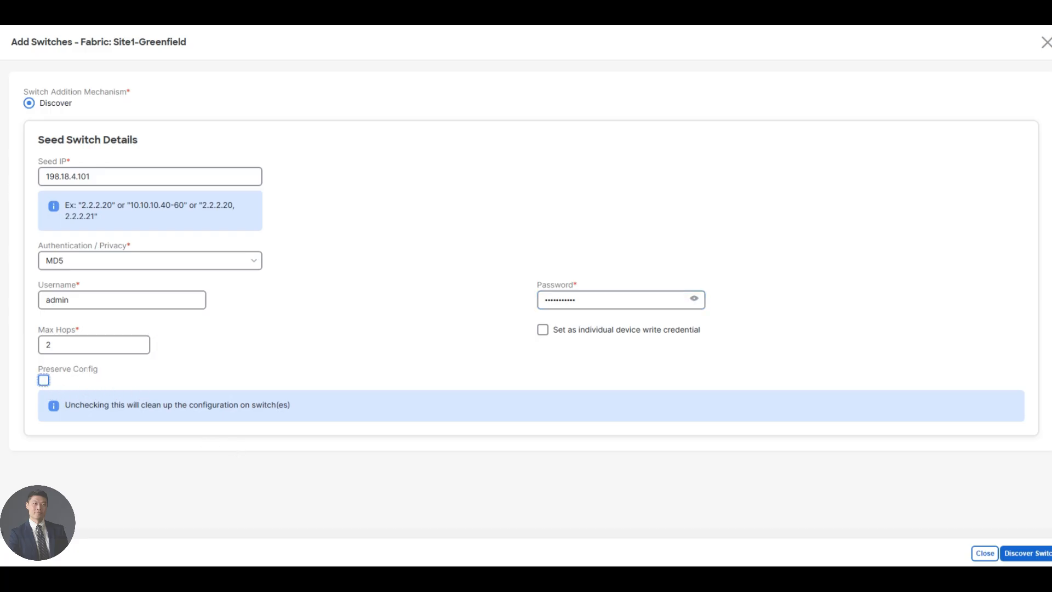
{"action": "left_click_drag", "start_coordinate": [38, 370], "coordinate": [127, 370]}
{"action": "left_click", "coordinate": [127, 372]}
{"action": "mouse_move", "coordinate": [75, 407]}
{"action": "left_mouse_down"}
{"action": "mouse_move", "coordinate": [332, 410]}
{"action": "mouse_move", "coordinate": [90, 407]}
{"action": "left_mouse_up"}
{"action": "left_click", "coordinate": [324, 408]}
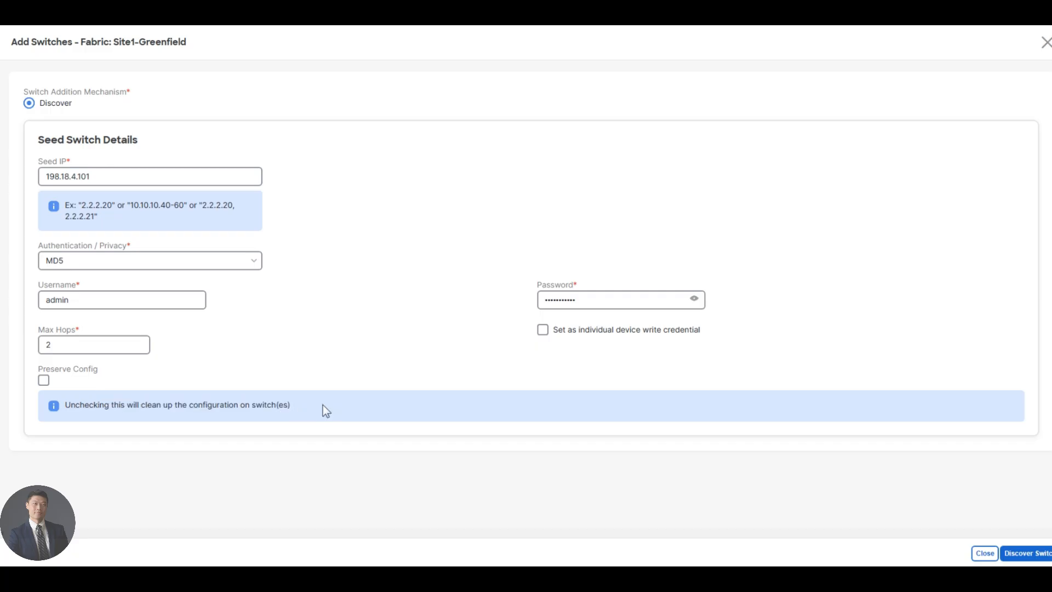
{"action": "left_click", "coordinate": [1014, 553]}
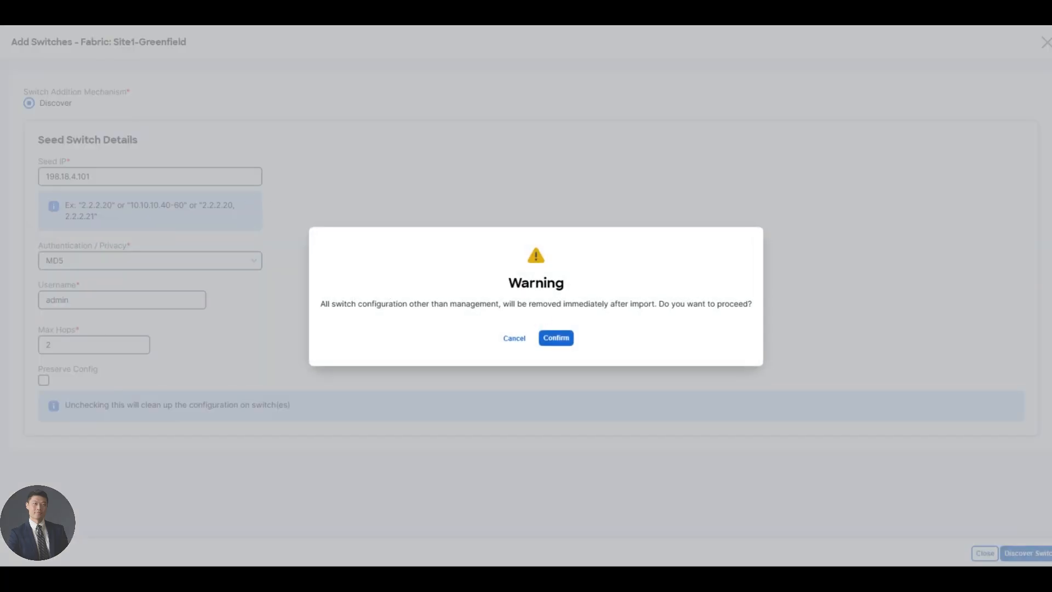
{"action": "left_click", "coordinate": [555, 342]}
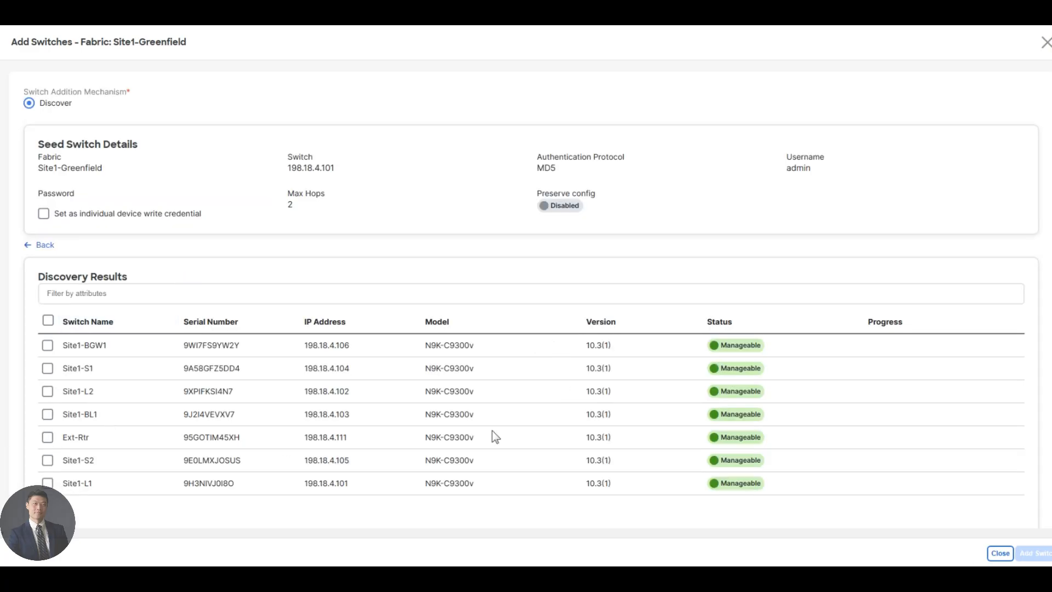
Select all discovered switches except Ext-Rtr and add them to Site1-Greenfield
{"action": "left_click", "coordinate": [48, 320]}
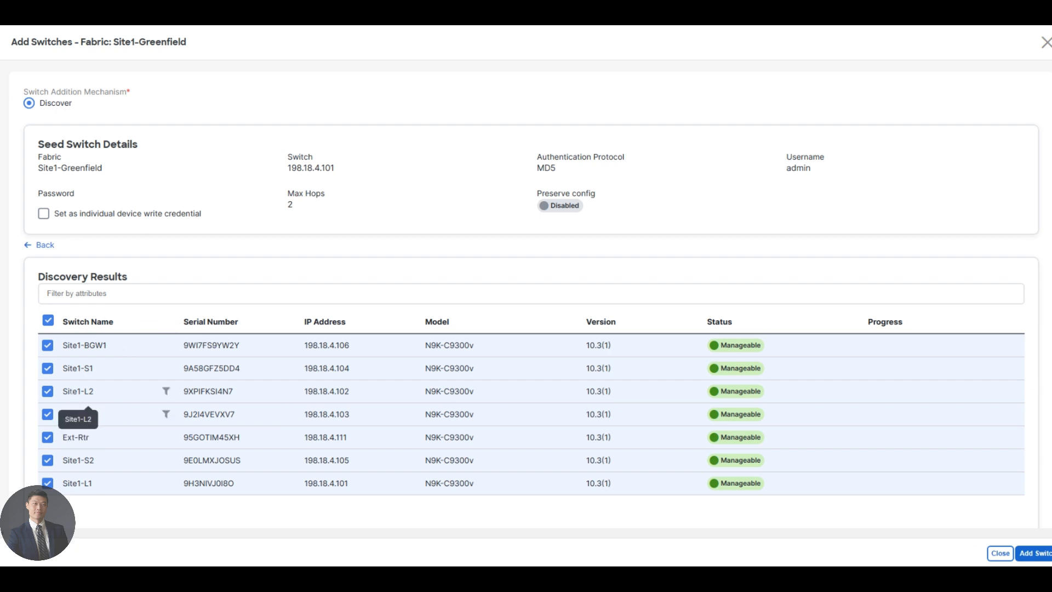
{"action": "left_click", "coordinate": [47, 438]}
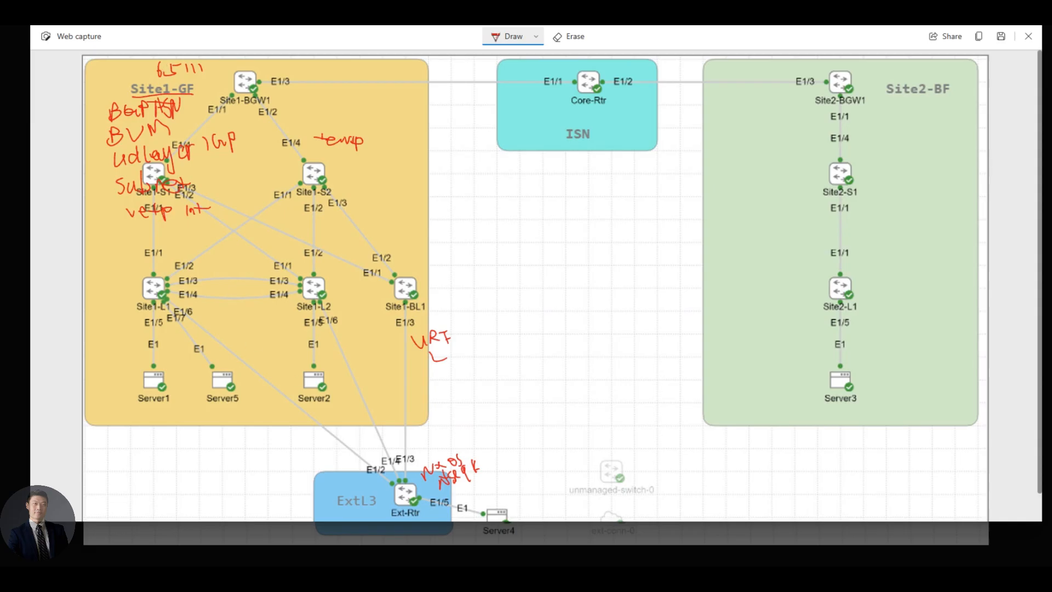
{"action": "mouse_move", "coordinate": [189, 95]}
{"action": "left_mouse_down"}
{"action": "mouse_move", "coordinate": [210, 81]}
{"action": "mouse_move", "coordinate": [145, 87]}
{"action": "left_mouse_up"}
{"action": "mouse_move", "coordinate": [346, 484]}
{"action": "left_mouse_down"}
{"action": "mouse_move", "coordinate": [371, 506]}
{"action": "mouse_move", "coordinate": [344, 487]}
{"action": "left_mouse_up"}
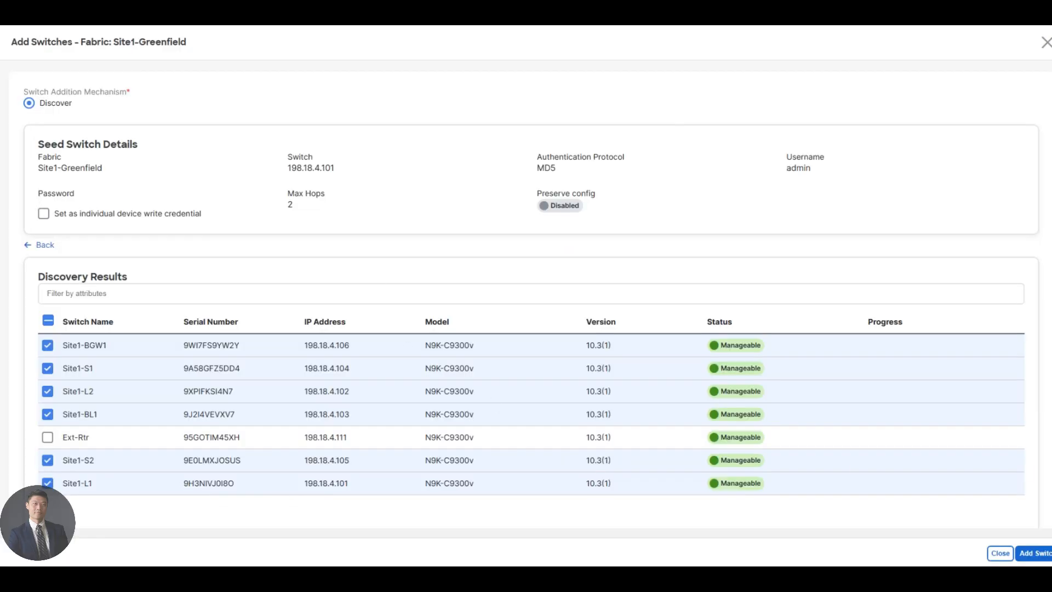
{"action": "left_click", "coordinate": [1035, 555]}
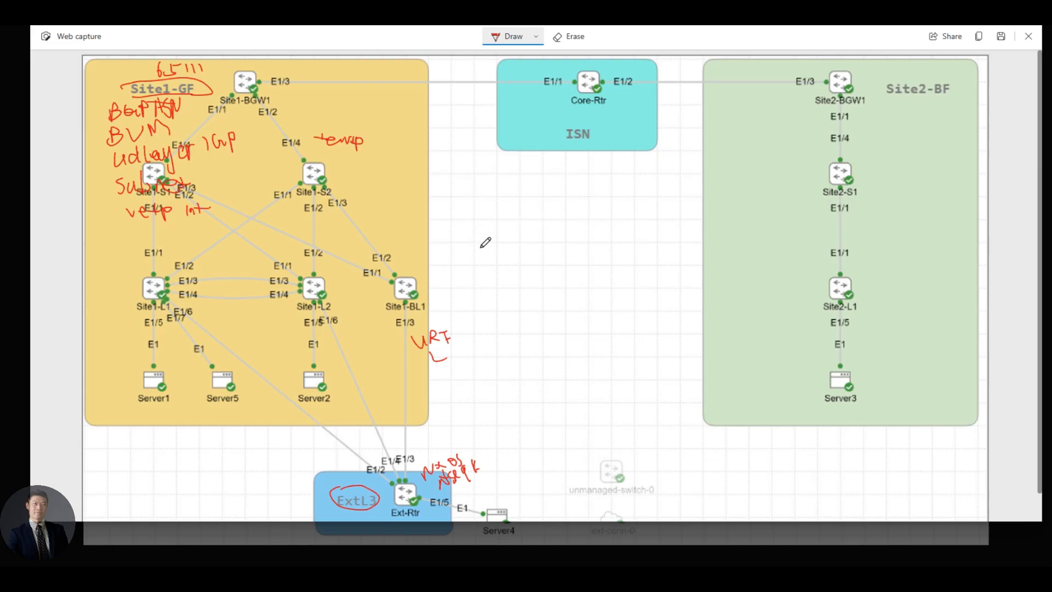
Write 'N9300 - leaf' and 'N9500 - Spine' notes on the topology capture
{"action": "mouse_move", "coordinate": [501, 245]}
{"action": "left_mouse_down"}
{"action": "mouse_move", "coordinate": [491, 245]}
{"action": "mouse_move", "coordinate": [501, 259]}
{"action": "mouse_move", "coordinate": [516, 248]}
{"action": "mouse_move", "coordinate": [509, 258]}
{"action": "mouse_move", "coordinate": [542, 240]}
{"action": "left_mouse_up"}
{"action": "left_click_drag", "start_coordinate": [478, 243], "coordinate": [485, 245]}
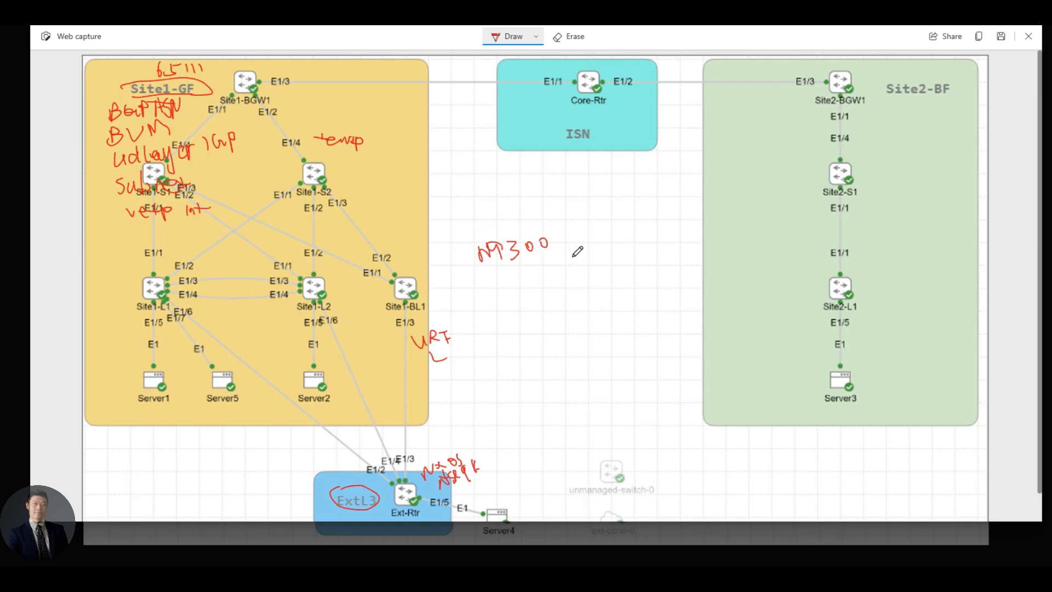
{"action": "mouse_move", "coordinate": [560, 245]}
{"action": "left_mouse_down"}
{"action": "mouse_move", "coordinate": [599, 249]}
{"action": "mouse_move", "coordinate": [616, 229]}
{"action": "mouse_move", "coordinate": [607, 255]}
{"action": "mouse_move", "coordinate": [625, 230]}
{"action": "left_mouse_up"}
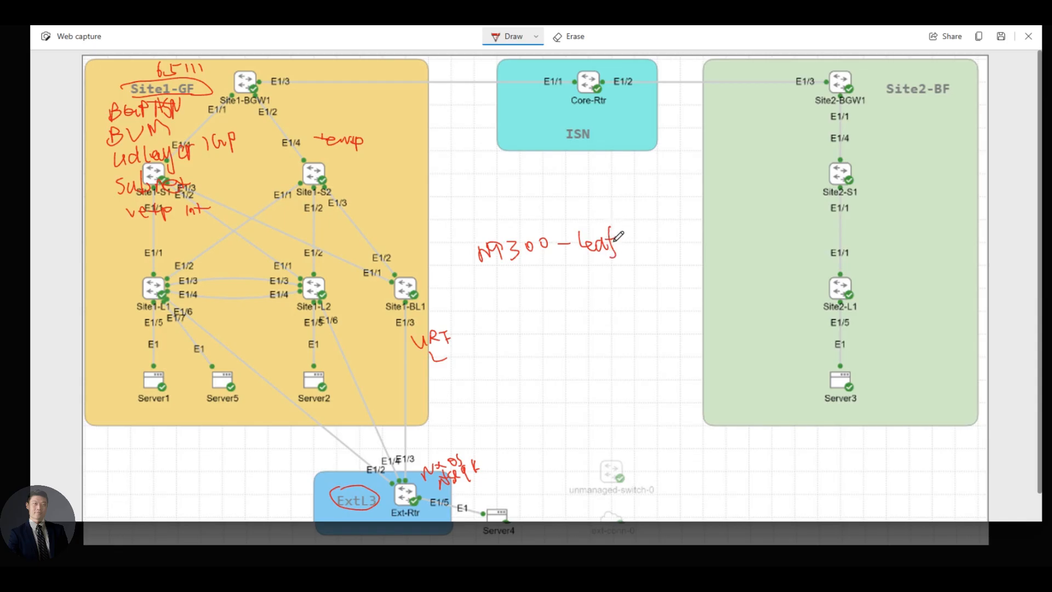
{"action": "mouse_move", "coordinate": [486, 299]}
{"action": "left_mouse_down"}
{"action": "mouse_move", "coordinate": [521, 268]}
{"action": "mouse_move", "coordinate": [519, 287]}
{"action": "mouse_move", "coordinate": [539, 266]}
{"action": "mouse_move", "coordinate": [593, 274]}
{"action": "mouse_move", "coordinate": [591, 282]}
{"action": "left_mouse_up"}
{"action": "mouse_move", "coordinate": [605, 267]}
{"action": "left_mouse_down"}
{"action": "mouse_move", "coordinate": [604, 284]}
{"action": "mouse_move", "coordinate": [612, 274]}
{"action": "left_mouse_up"}
{"action": "mouse_move", "coordinate": [617, 269]}
{"action": "left_mouse_down"}
{"action": "mouse_move", "coordinate": [617, 277]}
{"action": "mouse_move", "coordinate": [636, 274]}
{"action": "left_mouse_up"}
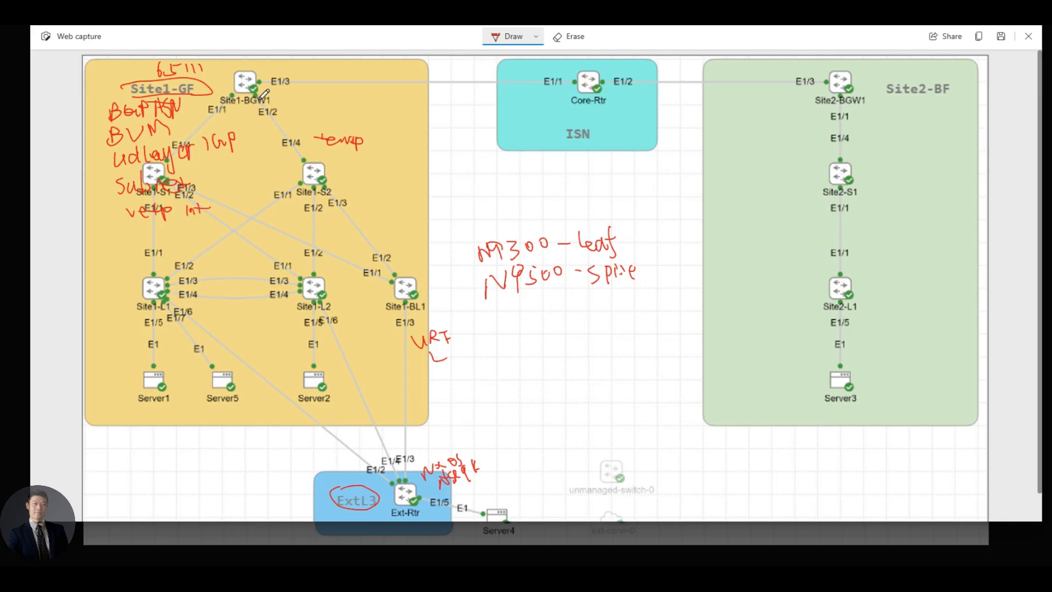
Circle the Site1-BGW1 and Site1-BL1 labels and mark the E1/2 label in red
{"action": "mouse_move", "coordinate": [276, 100]}
{"action": "left_mouse_down"}
{"action": "mouse_move", "coordinate": [257, 108]}
{"action": "mouse_move", "coordinate": [251, 95]}
{"action": "left_mouse_up"}
{"action": "mouse_move", "coordinate": [382, 306]}
{"action": "left_mouse_down"}
{"action": "mouse_move", "coordinate": [429, 307]}
{"action": "mouse_move", "coordinate": [394, 298]}
{"action": "left_mouse_up"}
{"action": "left_click_drag", "start_coordinate": [412, 314], "coordinate": [436, 317]}
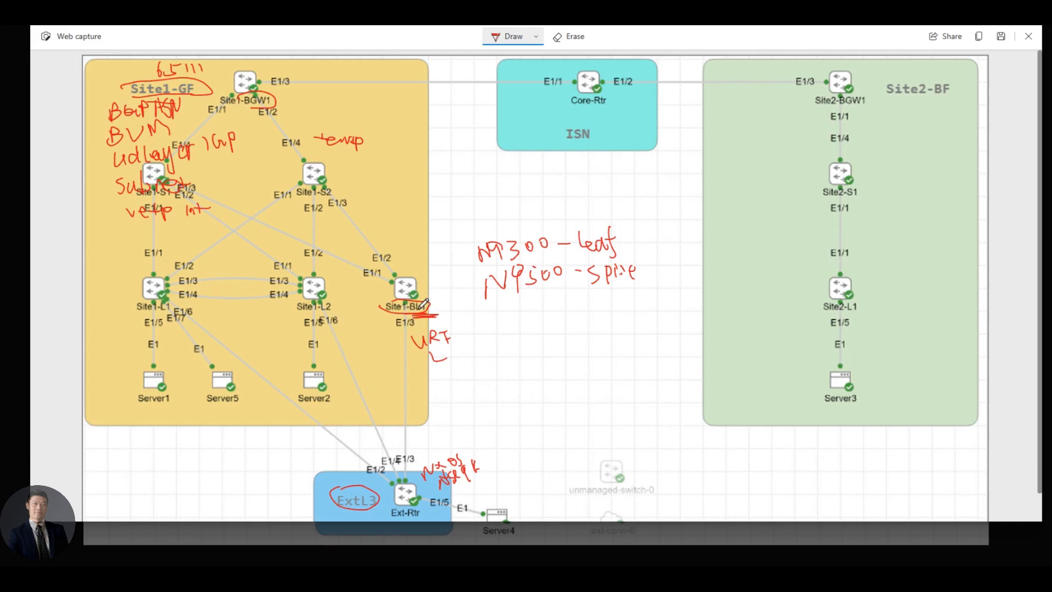
{"action": "mouse_move", "coordinate": [253, 106]}
{"action": "left_mouse_down"}
{"action": "mouse_move", "coordinate": [267, 109]}
{"action": "mouse_move", "coordinate": [244, 115]}
{"action": "mouse_move", "coordinate": [260, 119]}
{"action": "left_mouse_up"}
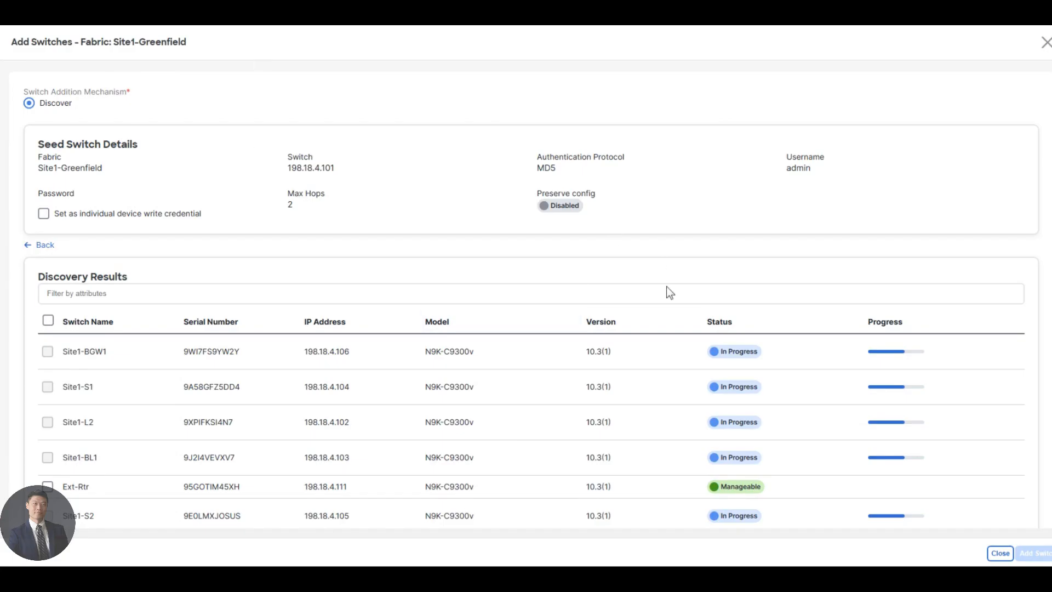
Review the discovery results and close the Add Switches dialog
{"action": "scroll", "coordinate": [668, 289], "scroll_direction": "down", "scroll_amount": 3}
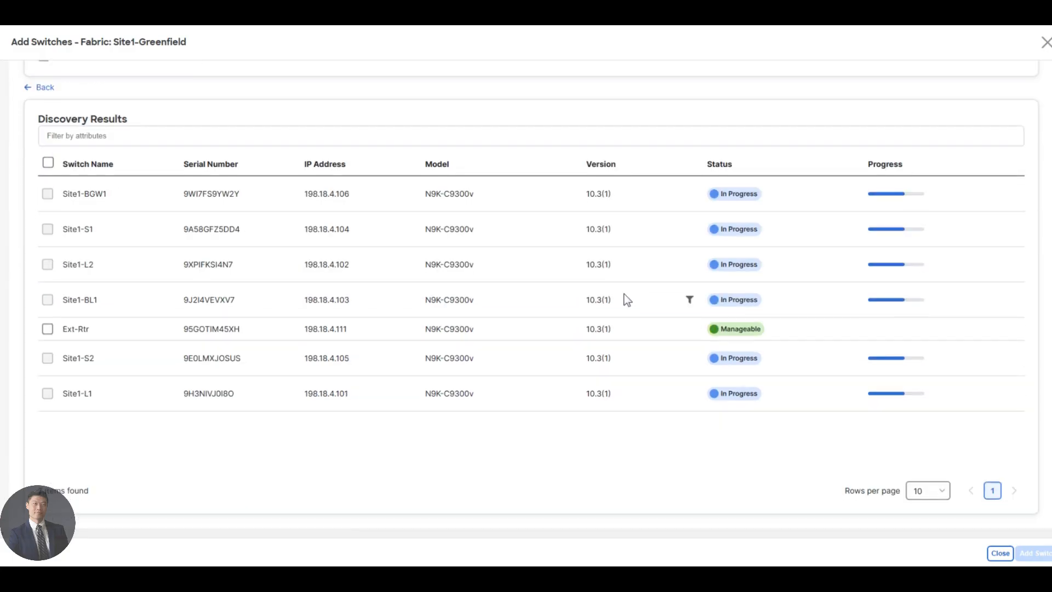
{"action": "scroll", "coordinate": [630, 299], "scroll_direction": "up", "scroll_amount": 3}
{"action": "scroll", "coordinate": [625, 301], "scroll_direction": "down", "scroll_amount": 2}
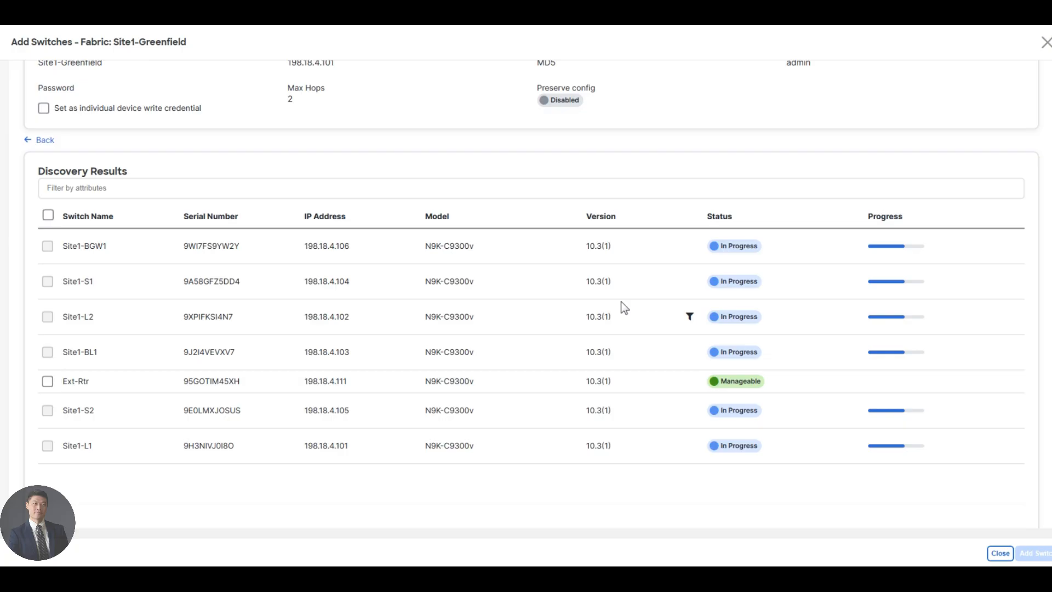
{"action": "left_click", "coordinate": [1001, 555]}
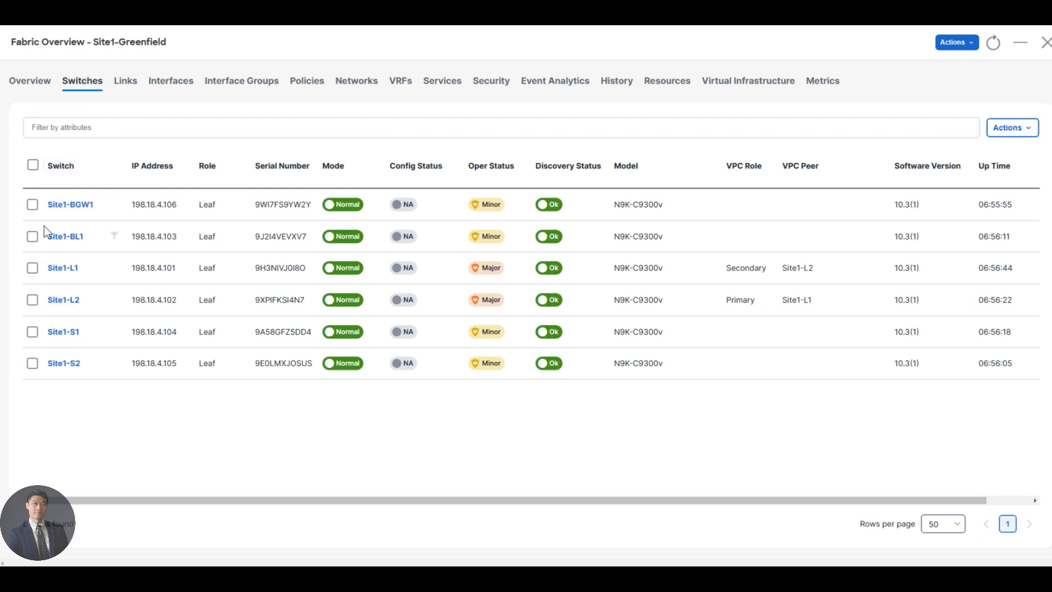
Set Site1-BGW1's role to Border Gateway and acknowledge the warning
{"action": "left_click", "coordinate": [32, 205]}
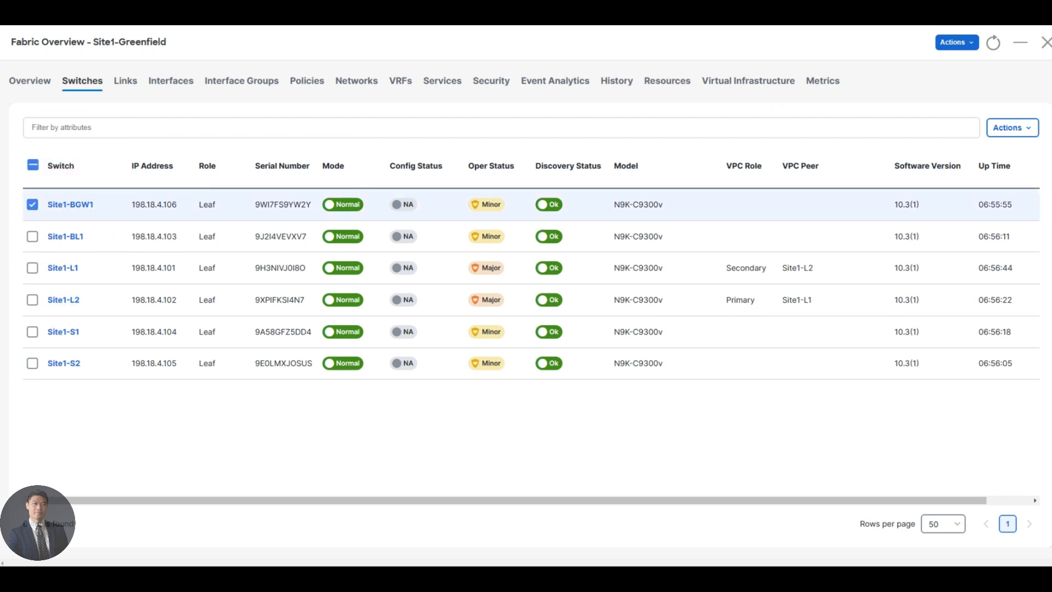
{"action": "left_click", "coordinate": [1029, 135]}
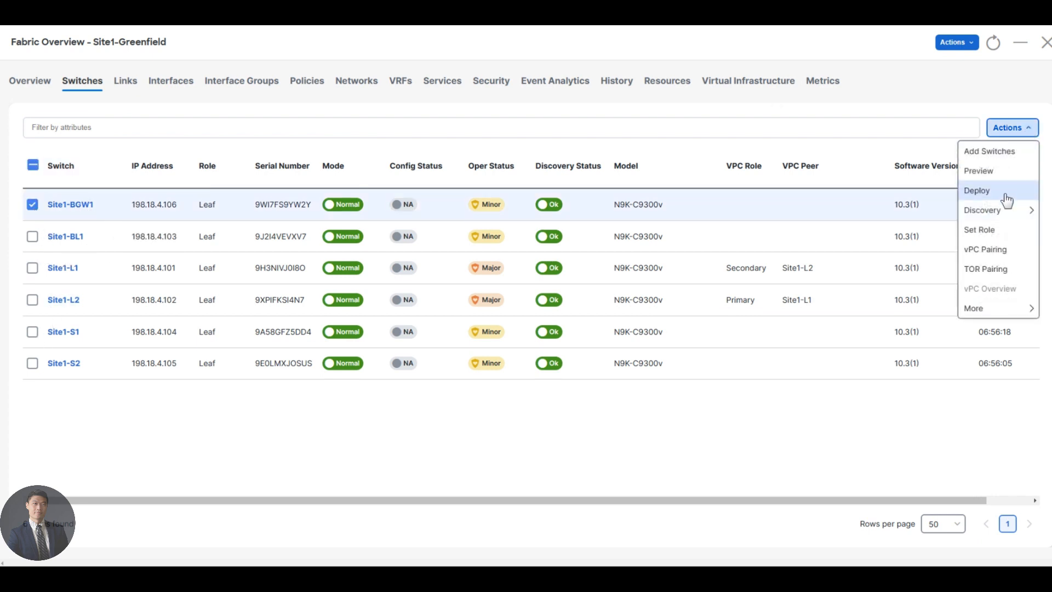
{"action": "left_click", "coordinate": [979, 230]}
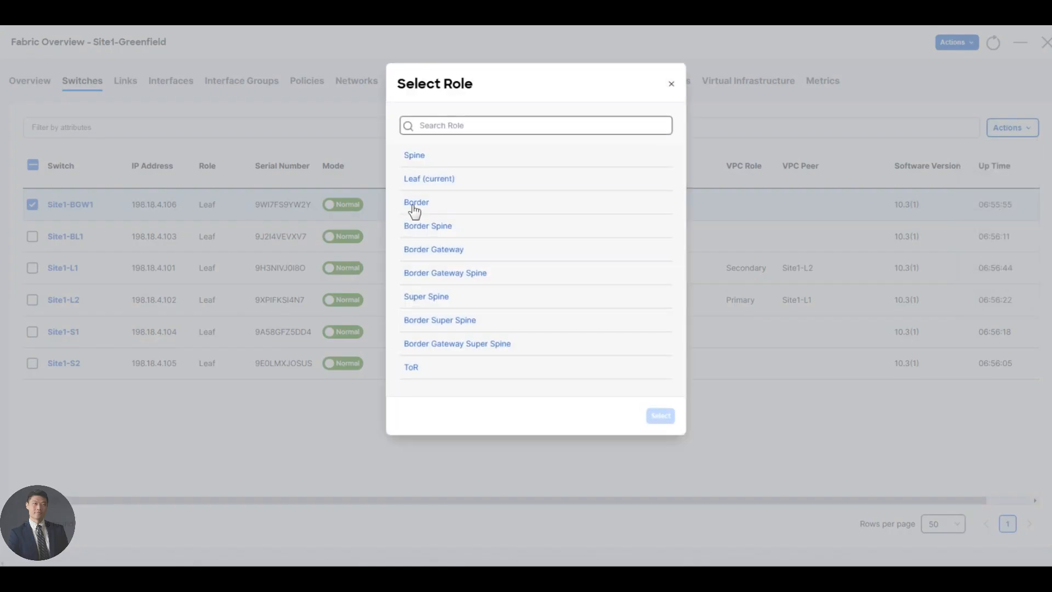
{"action": "left_click", "coordinate": [433, 251]}
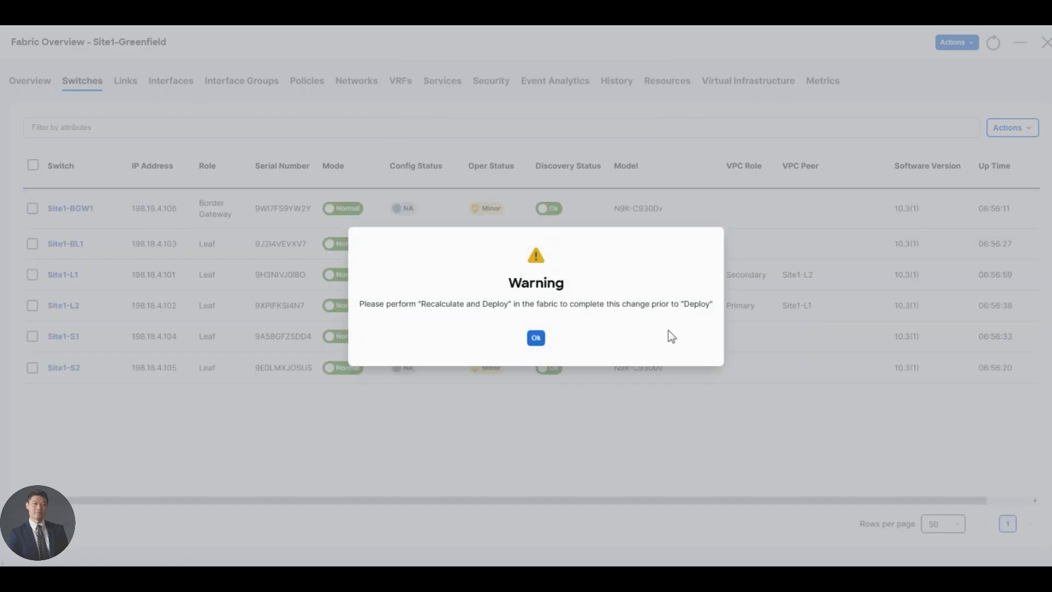
{"action": "left_click", "coordinate": [536, 339]}
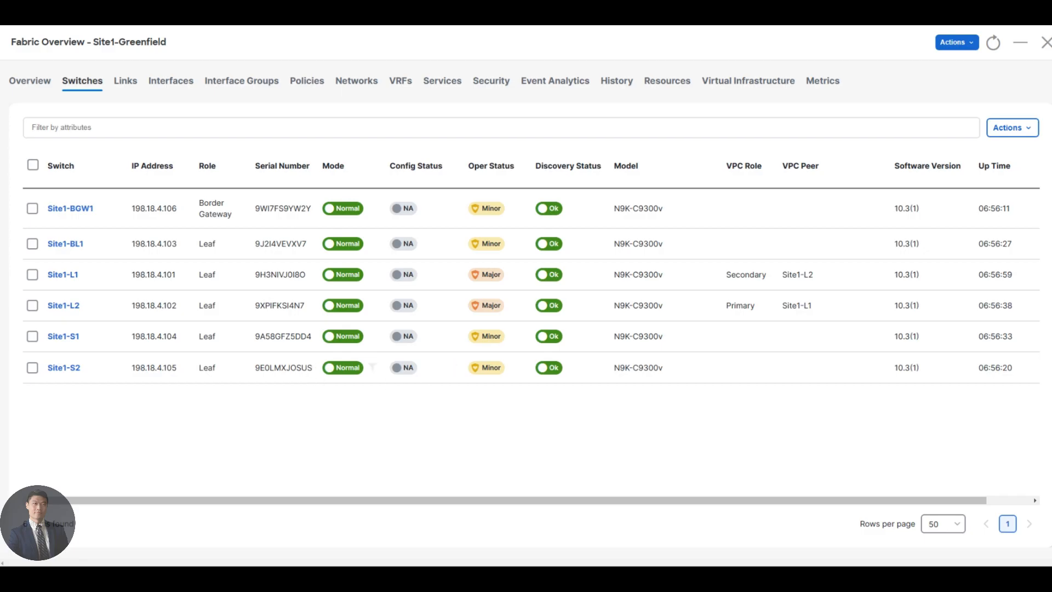
Assign the Spine role to Site1-S1 and Site1-S2 together
{"action": "left_click", "coordinate": [32, 337]}
{"action": "left_click", "coordinate": [33, 368]}
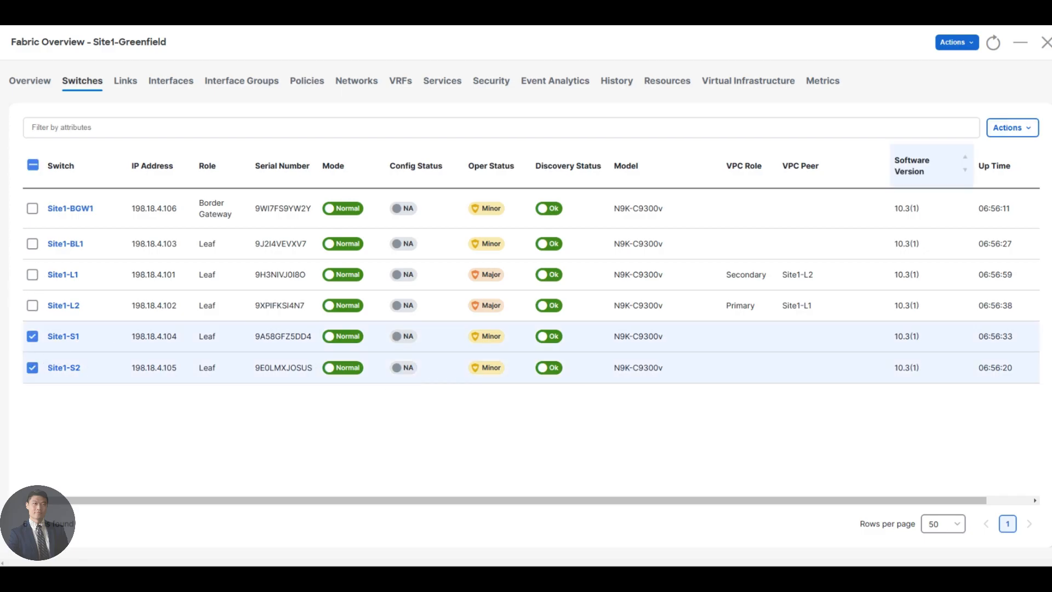
{"action": "left_click", "coordinate": [1018, 137]}
{"action": "left_click", "coordinate": [989, 228]}
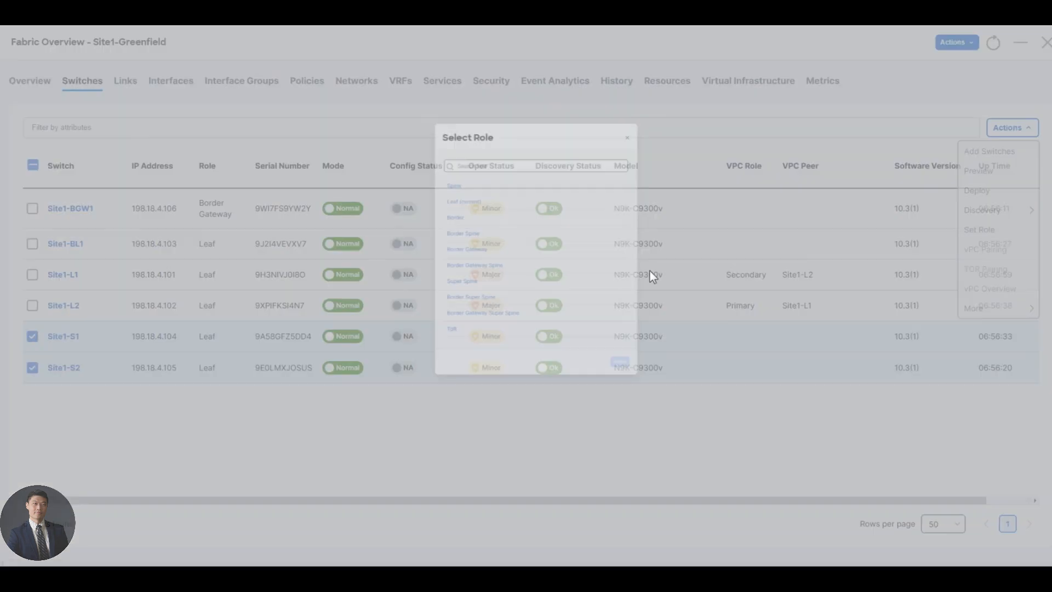
{"action": "left_click", "coordinate": [423, 157]}
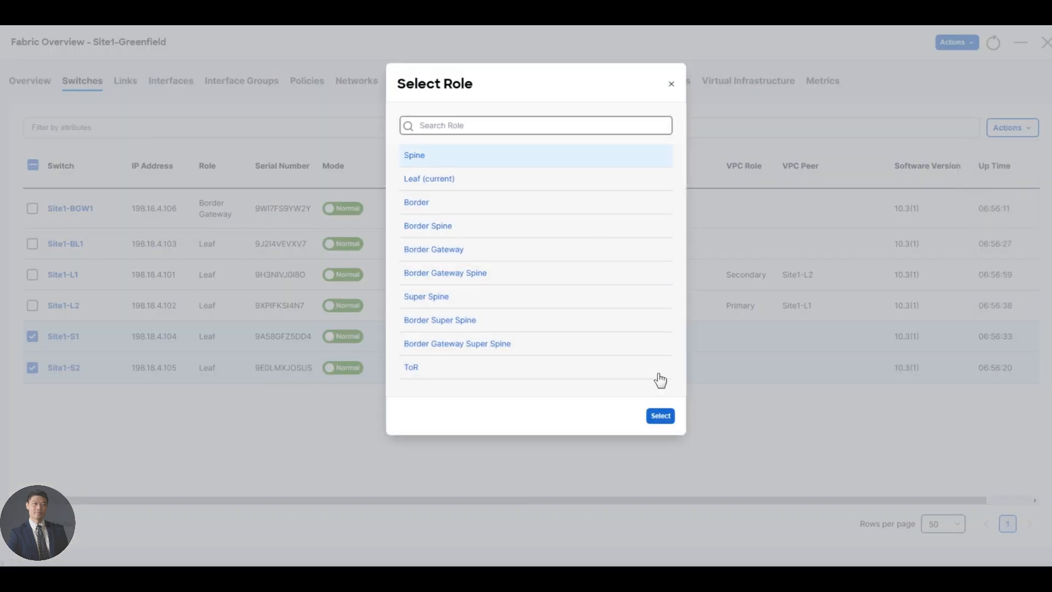
{"action": "left_click", "coordinate": [660, 417]}
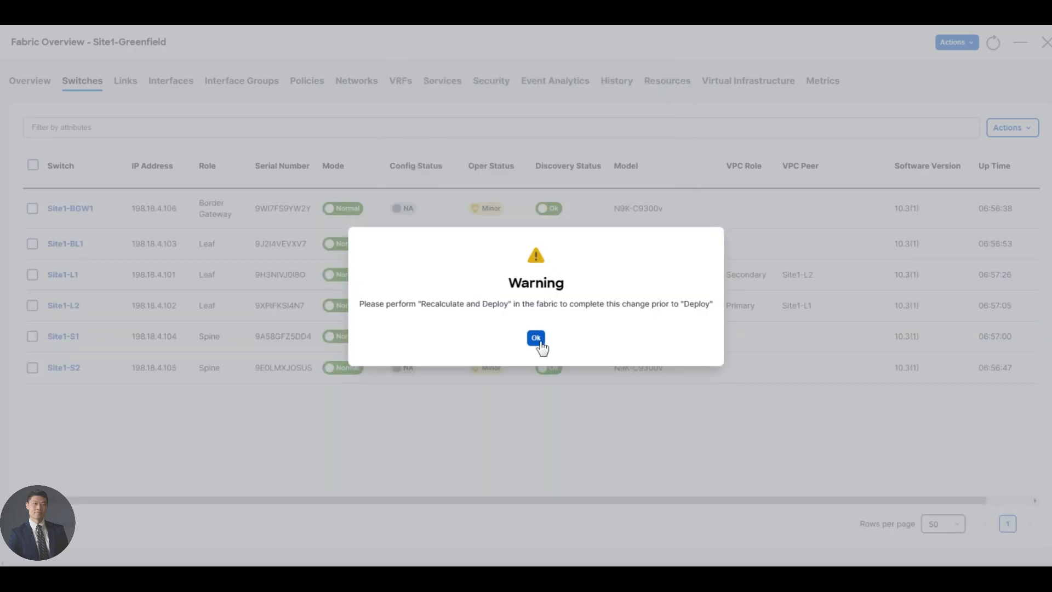
{"action": "left_click", "coordinate": [536, 338]}
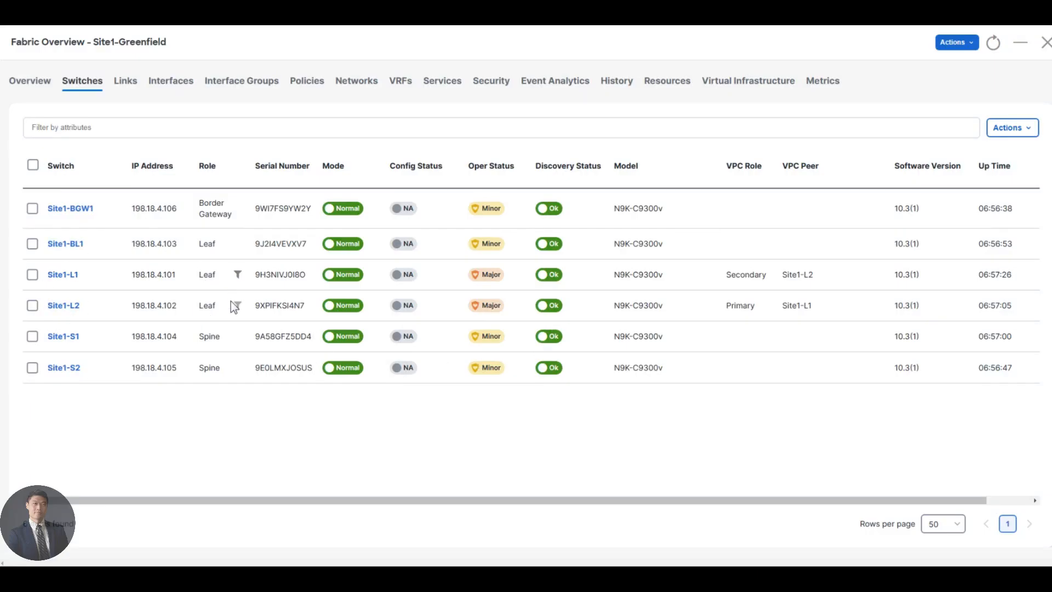
Set Site1-BL1's role to Border via Set Role and dismiss the warning
{"action": "left_click", "coordinate": [33, 244]}
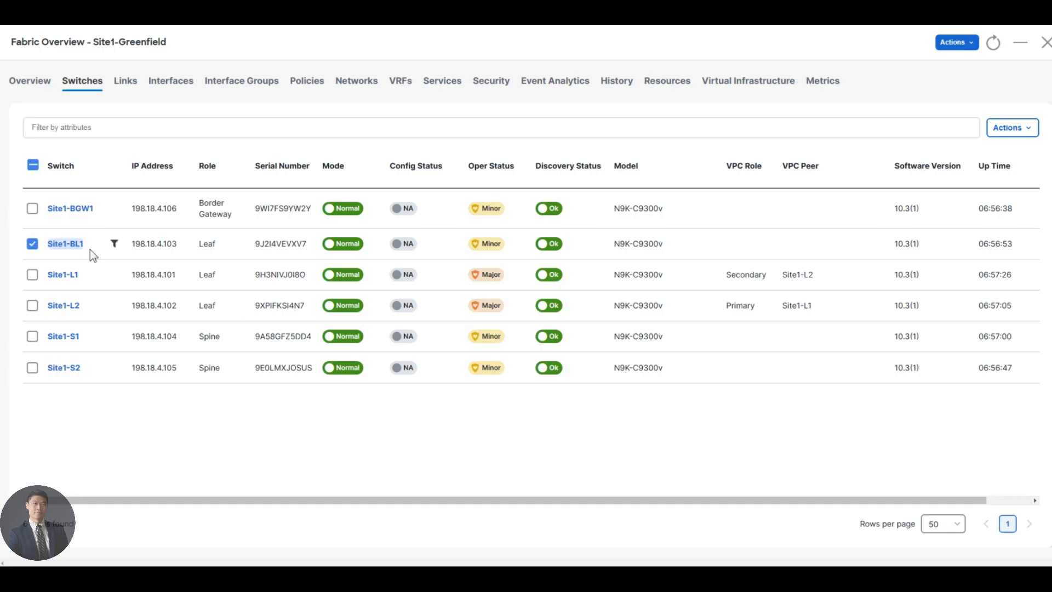
{"action": "left_click", "coordinate": [1012, 127]}
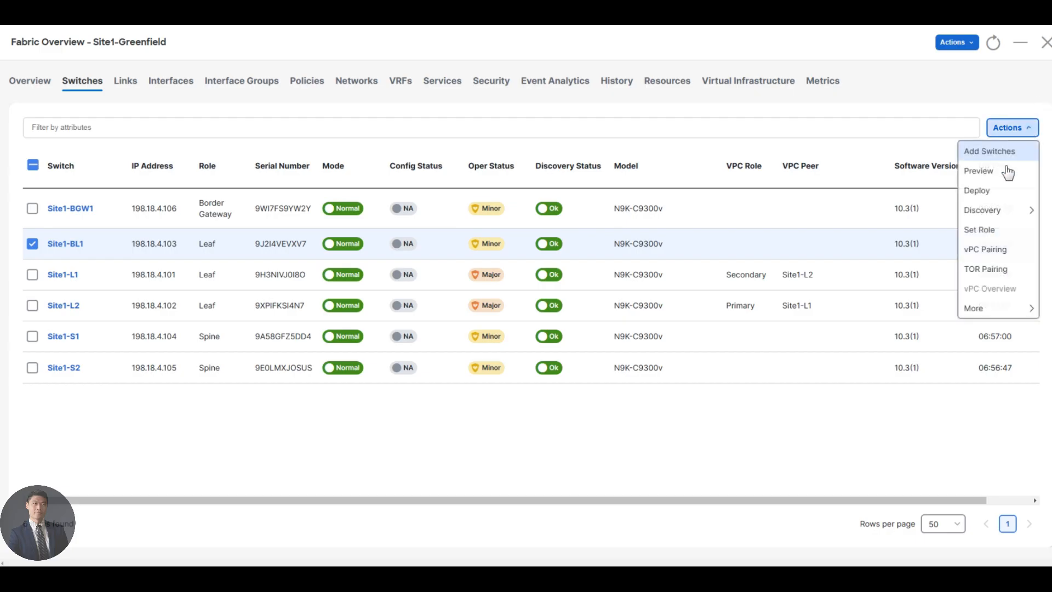
{"action": "left_click", "coordinate": [996, 234]}
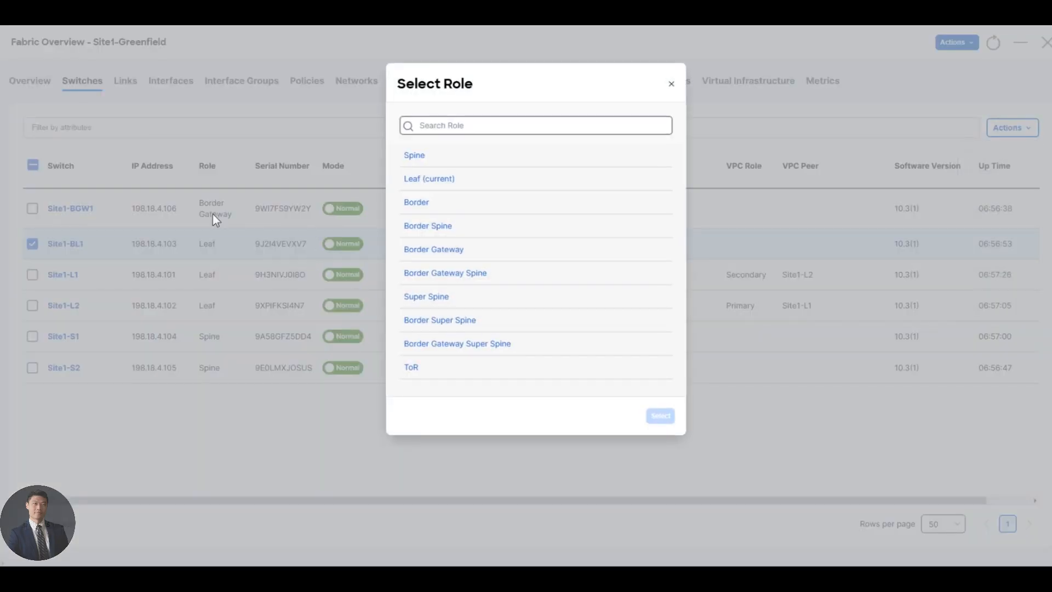
{"action": "left_click", "coordinate": [465, 207]}
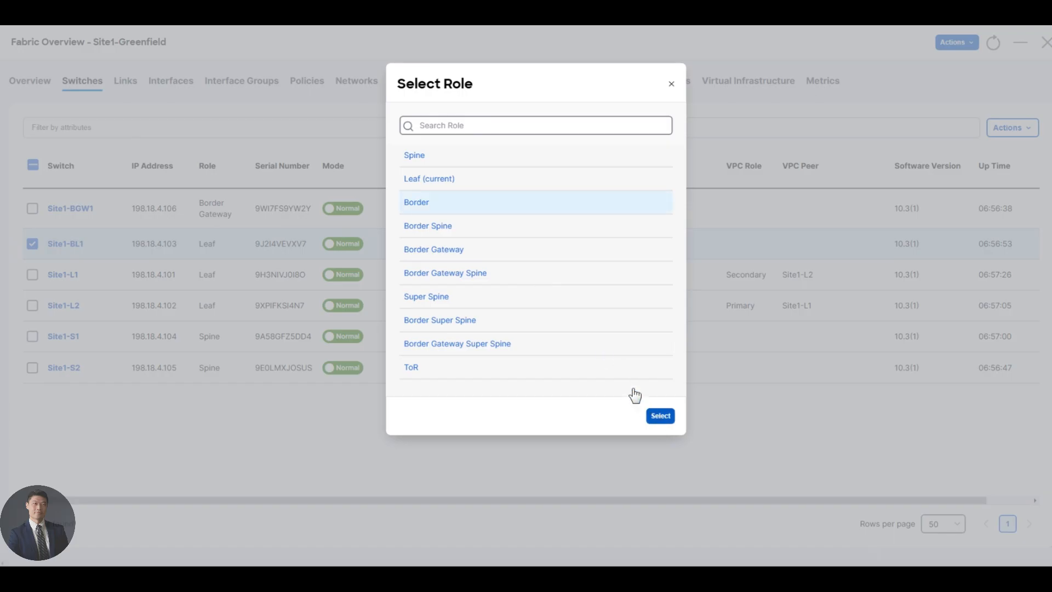
{"action": "left_click", "coordinate": [657, 417]}
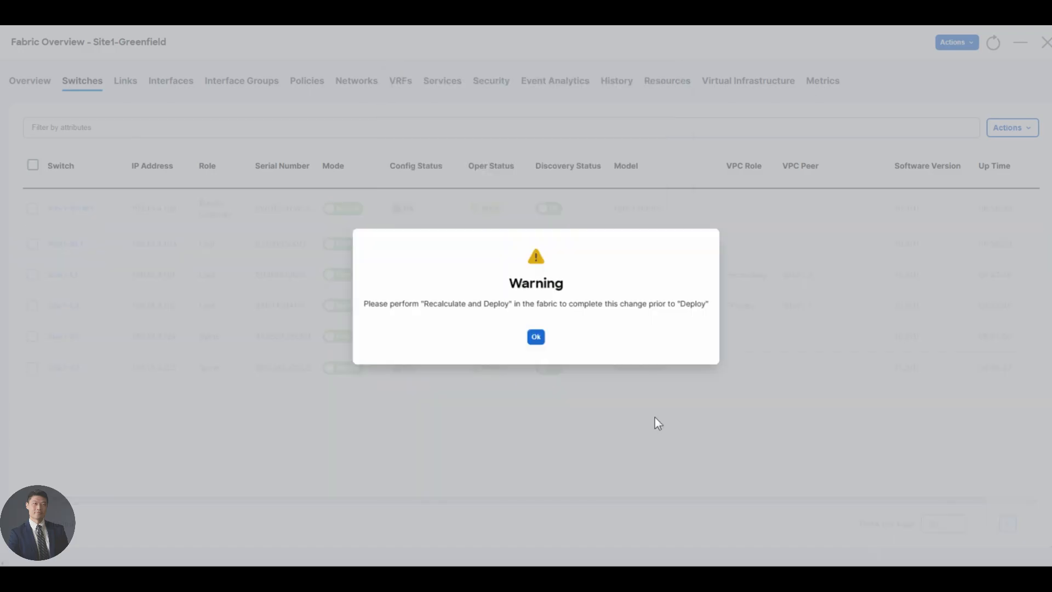
{"action": "left_click", "coordinate": [536, 338]}
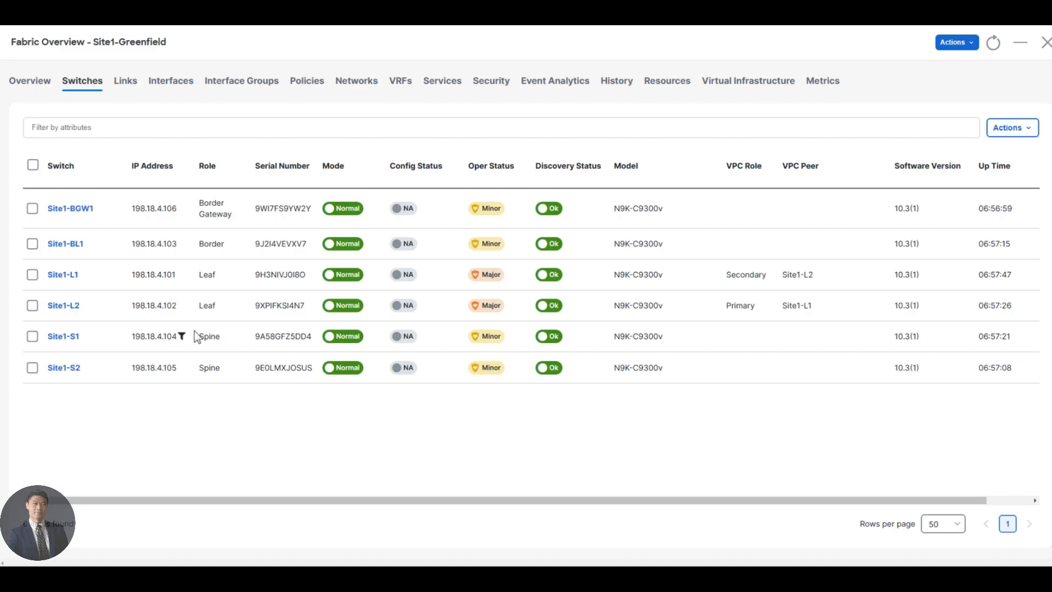
Underline E1/5 under Site1-L1 and Site1-L2 in red on the web capture
{"action": "left_click", "coordinate": [59, 17]}
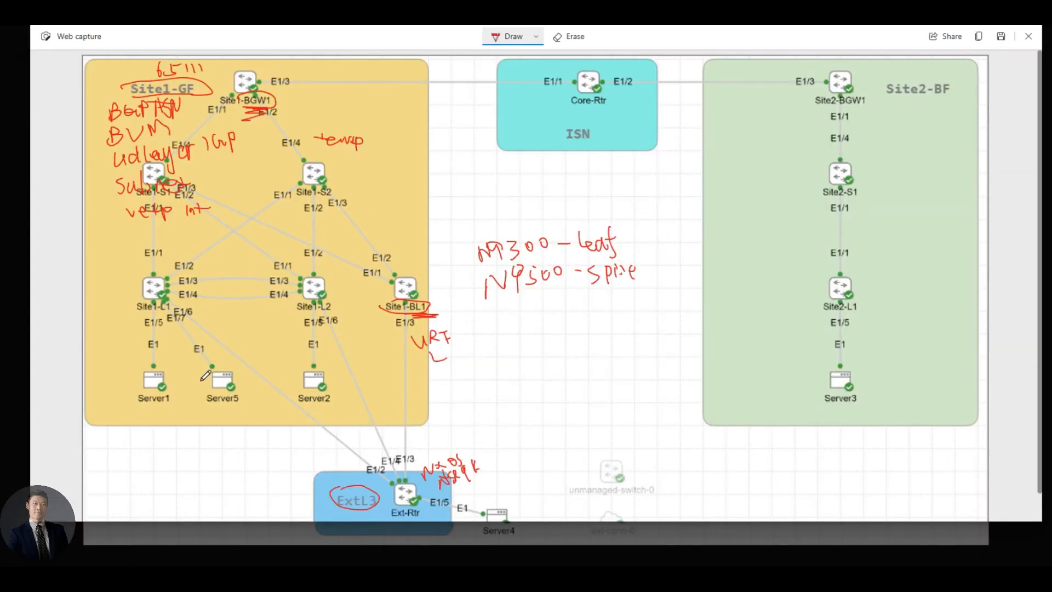
{"action": "left_click_drag", "start_coordinate": [145, 327], "coordinate": [192, 324]}
{"action": "left_click_drag", "start_coordinate": [303, 330], "coordinate": [323, 329]}
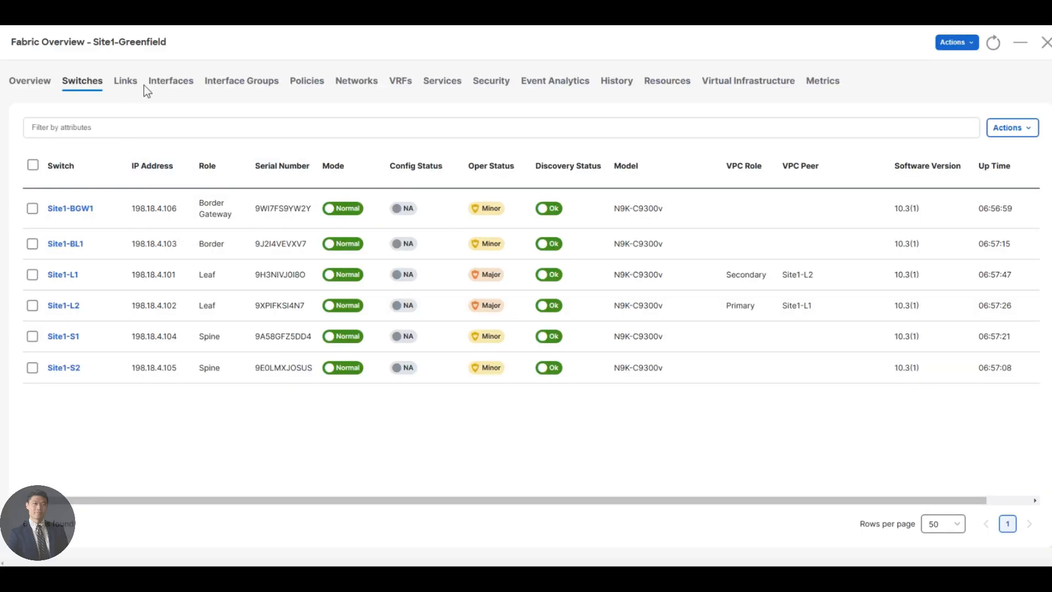
Filter the Site1-Greenfield interfaces list to Interface == Ethernet1/5
{"action": "left_click", "coordinate": [172, 82]}
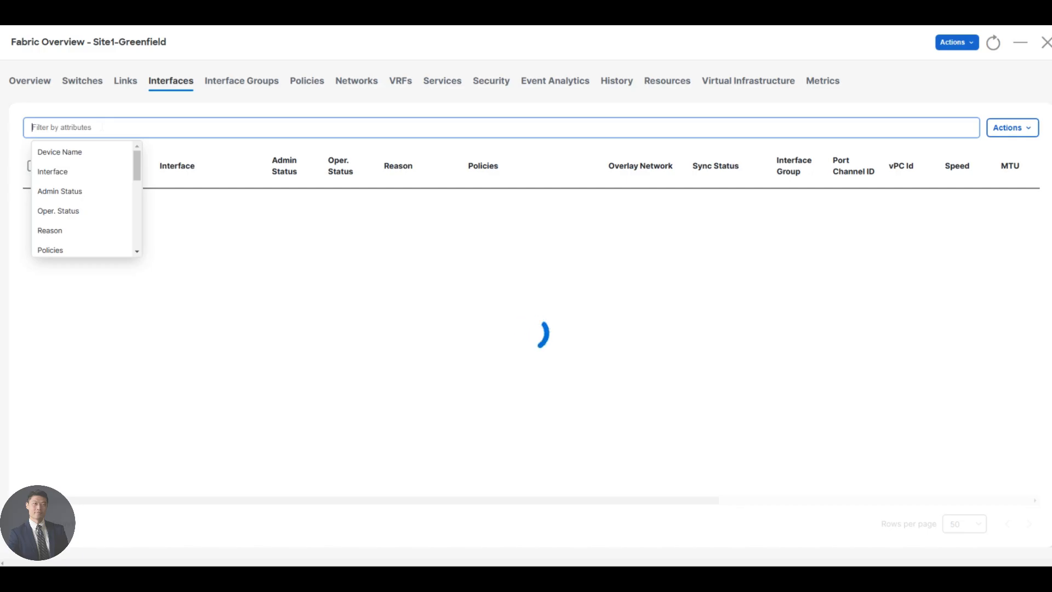
{"action": "type", "text": "interface"}
{"action": "left_click", "coordinate": [77, 151]}
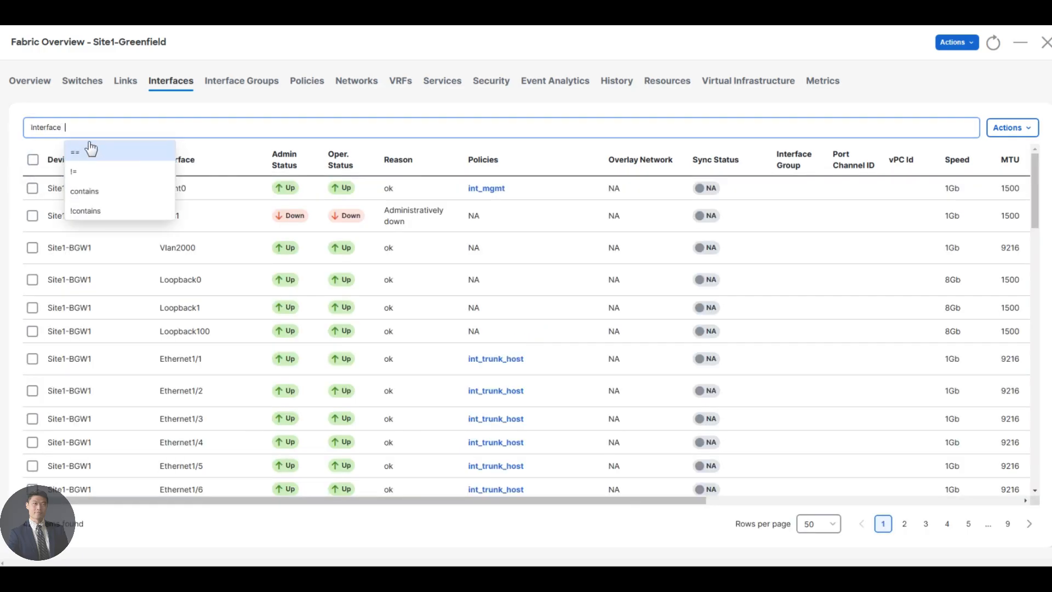
{"action": "left_click", "coordinate": [94, 157]}
{"action": "type", "text": "Ether"}
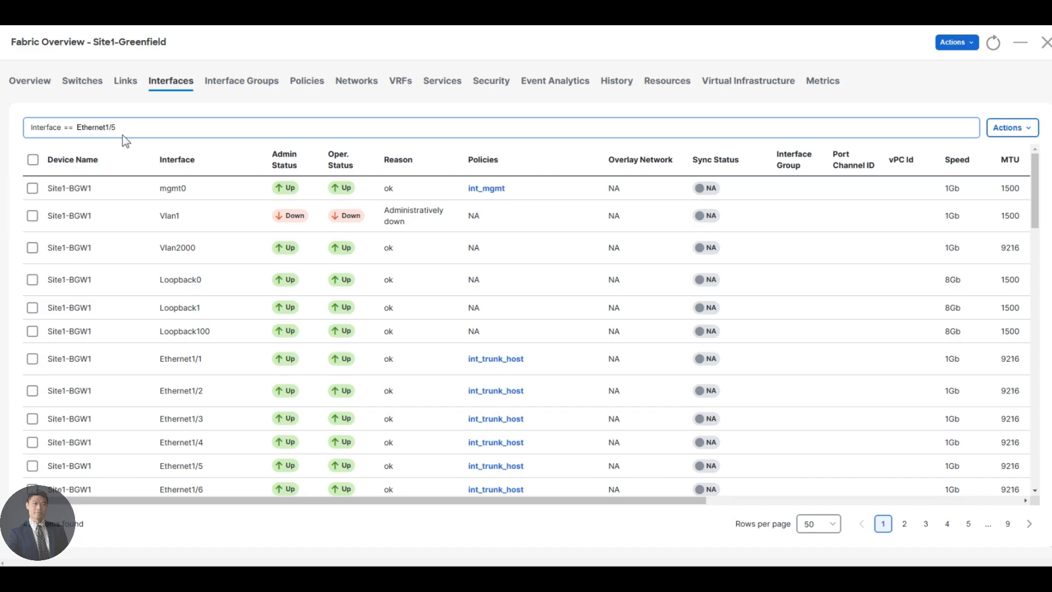
{"action": "type", "text": "net1/5"}
{"action": "key", "text": "Return"}
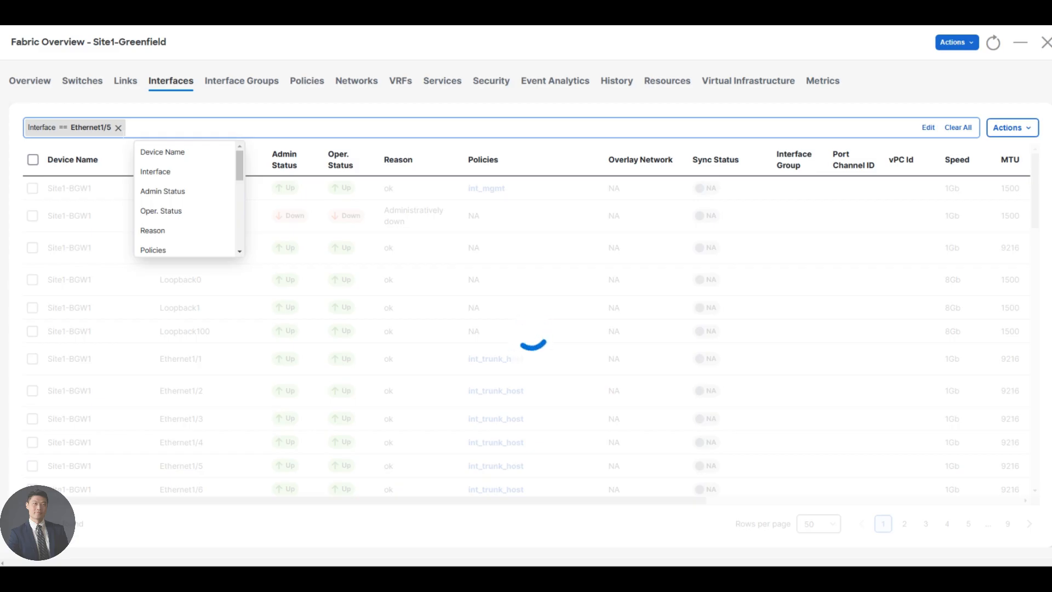
Circle Site1-L2's and Site1-L1's E1/5 ports in red on the topology capture
{"action": "left_click", "coordinate": [164, 13]}
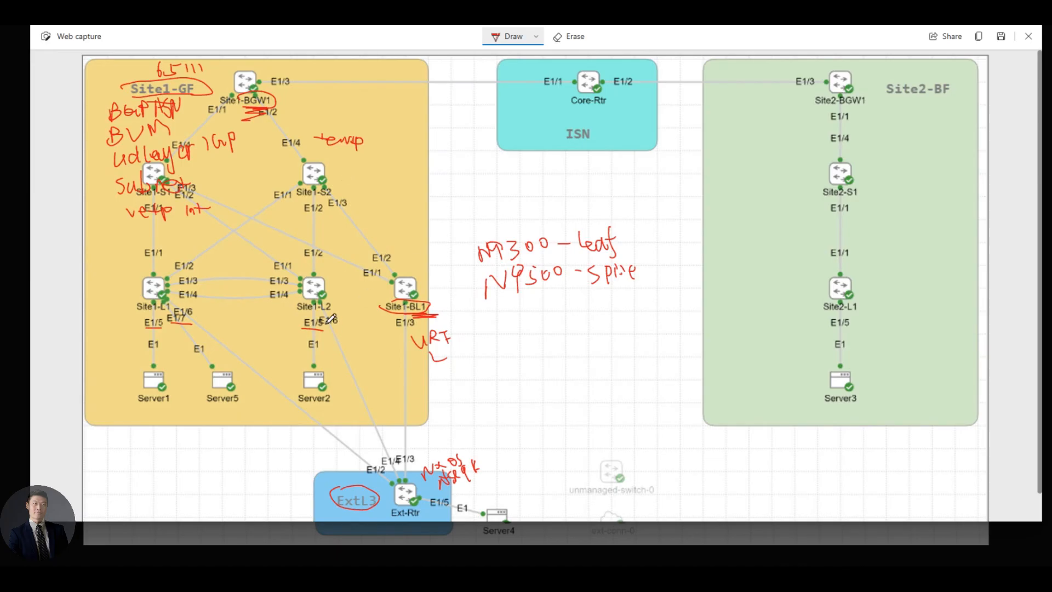
{"action": "mouse_move", "coordinate": [301, 324]}
{"action": "left_mouse_down"}
{"action": "mouse_move", "coordinate": [327, 317]}
{"action": "mouse_move", "coordinate": [303, 320]}
{"action": "left_mouse_up"}
{"action": "mouse_move", "coordinate": [156, 323]}
{"action": "left_mouse_down"}
{"action": "mouse_move", "coordinate": [144, 327]}
{"action": "mouse_move", "coordinate": [162, 319]}
{"action": "left_mouse_up"}
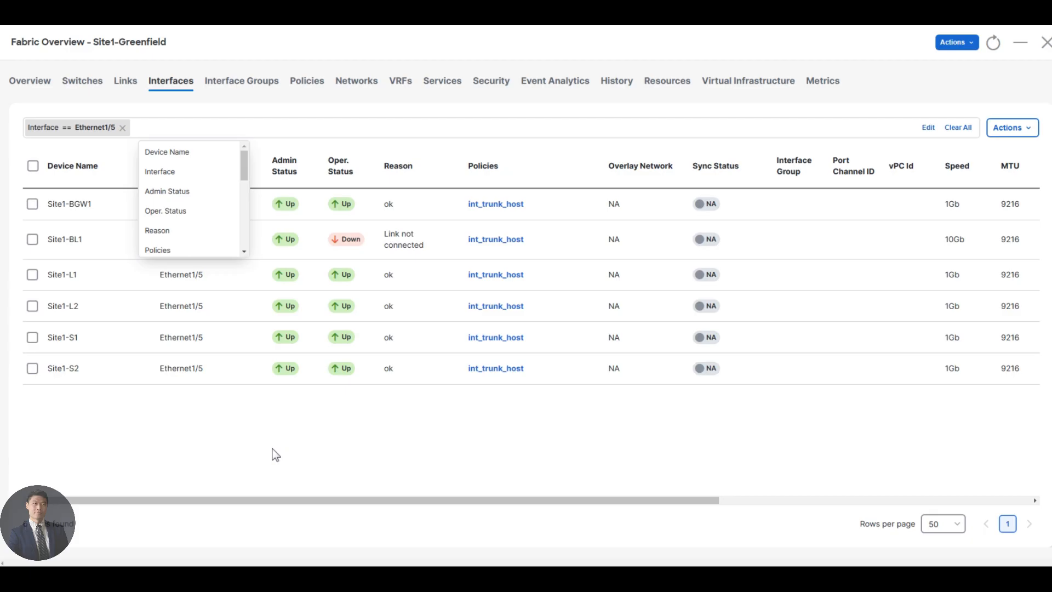
{"action": "left_click", "coordinate": [273, 448]}
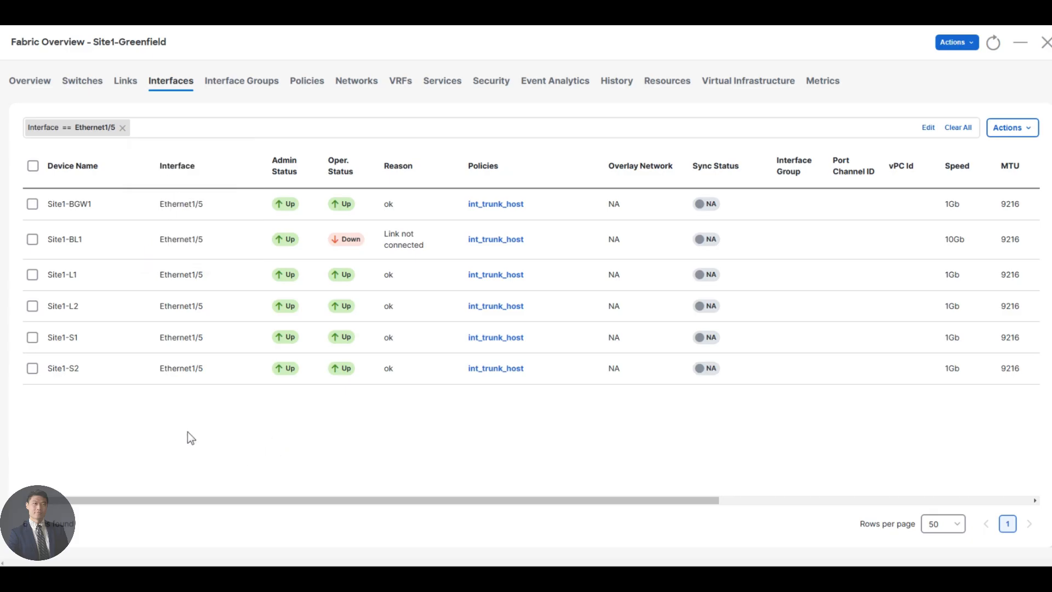
Select the Site1-L1 and Site1-L2 Ethernet1/5 rows and edit both together
{"action": "left_click", "coordinate": [33, 276]}
{"action": "left_click", "coordinate": [33, 308]}
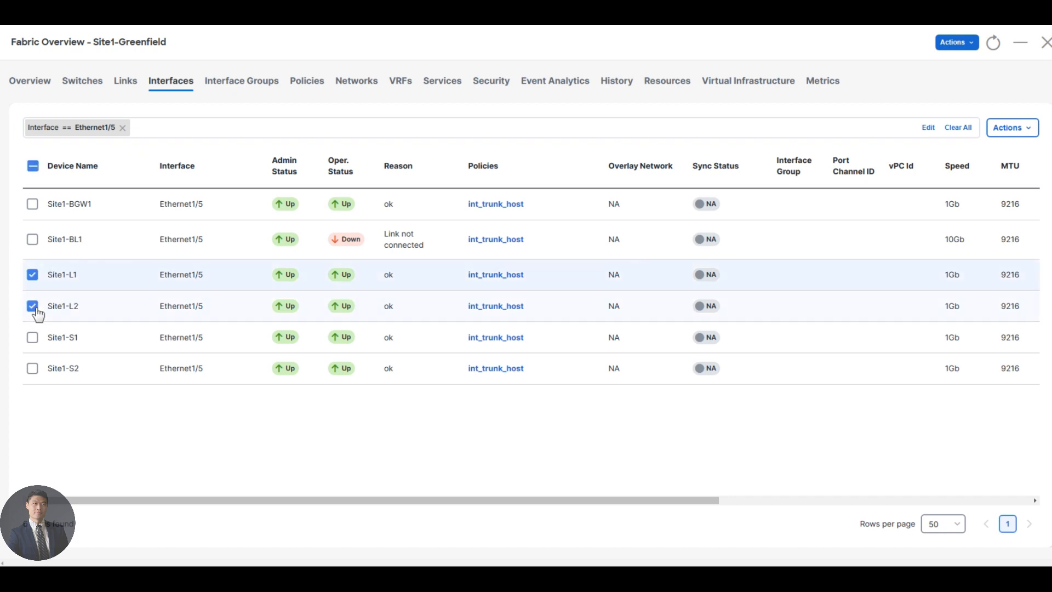
{"action": "left_click", "coordinate": [1008, 129]}
{"action": "left_click", "coordinate": [988, 194]}
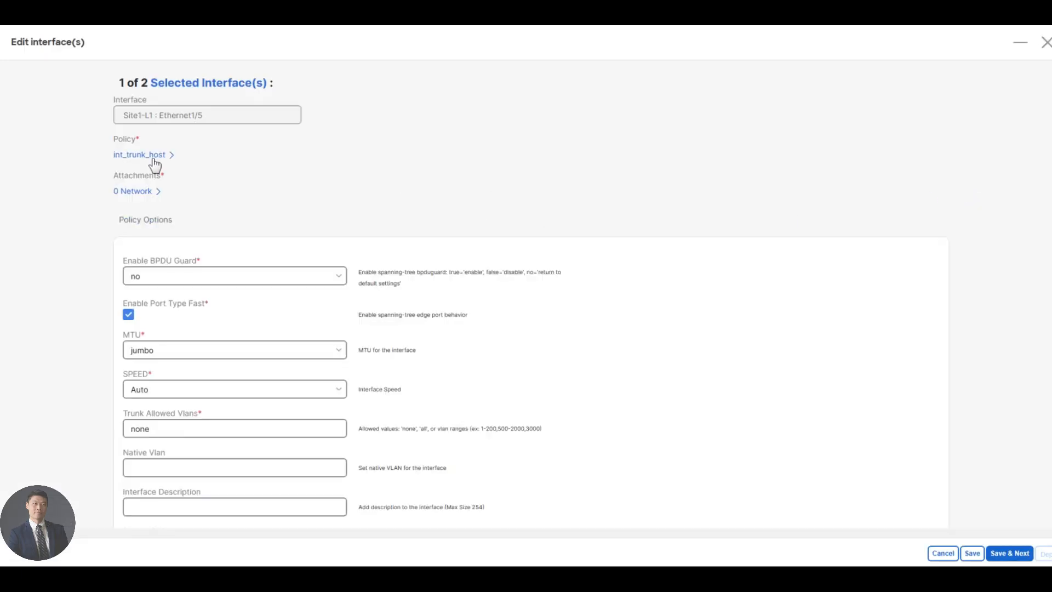
Switch Site1-L1 Ethernet1/5 to the int_access_host policy and save it
{"action": "left_click", "coordinate": [153, 159]}
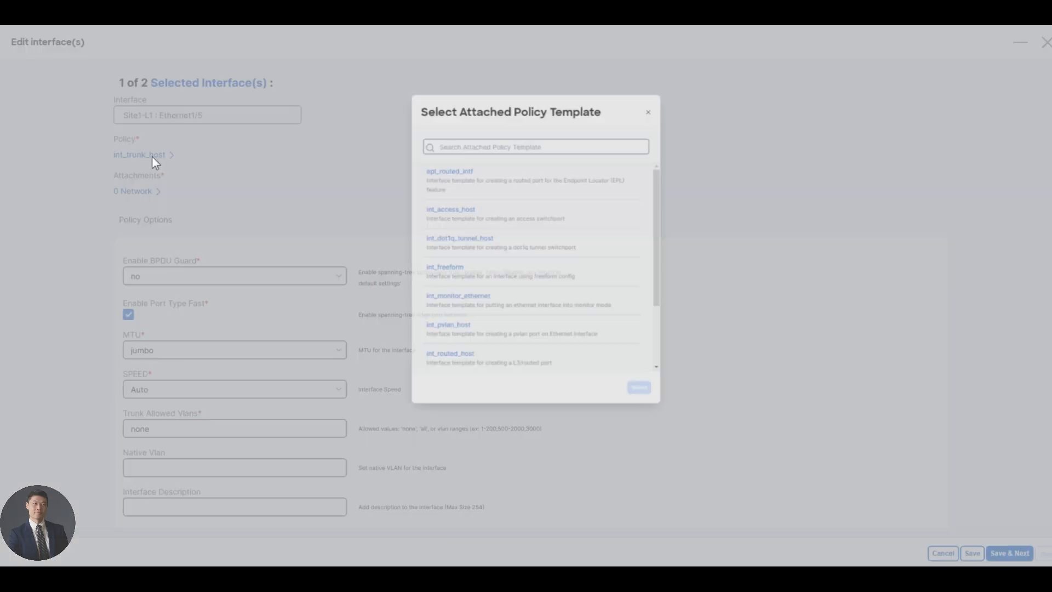
{"action": "left_click", "coordinate": [443, 222]}
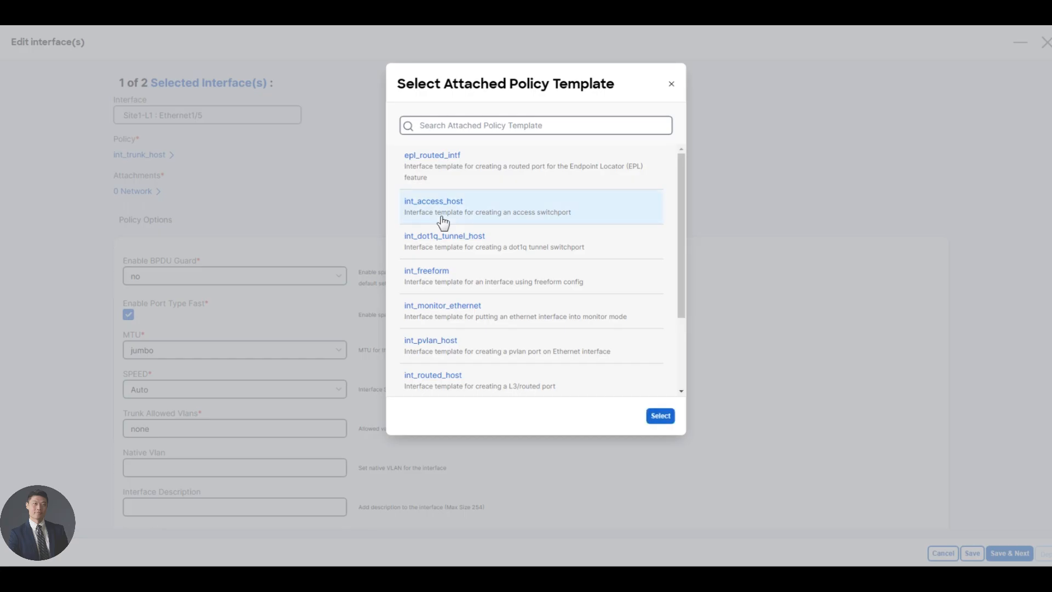
{"action": "left_click", "coordinate": [661, 418]}
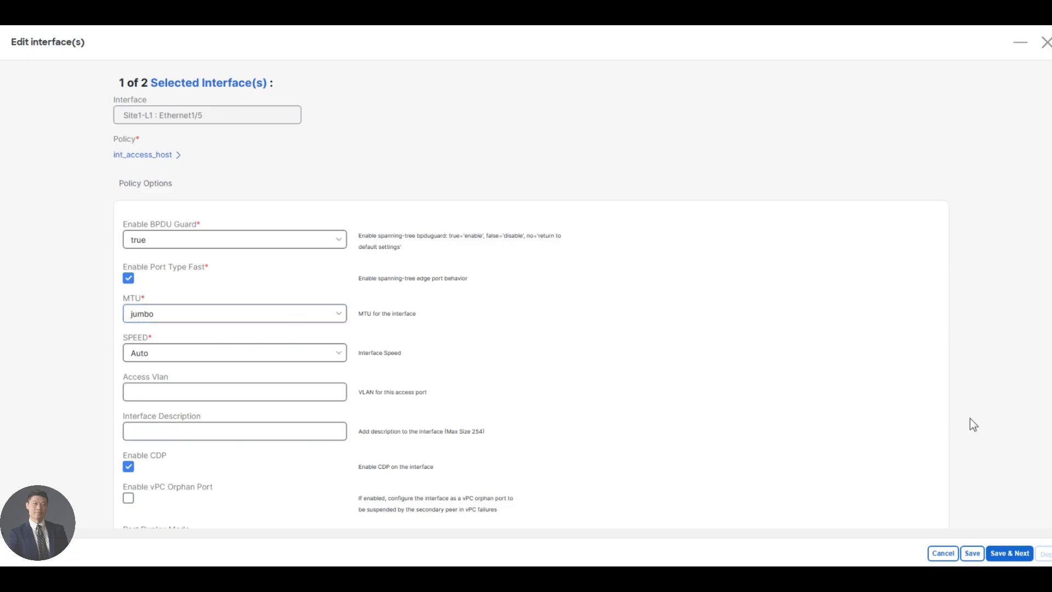
{"action": "left_click", "coordinate": [1010, 553]}
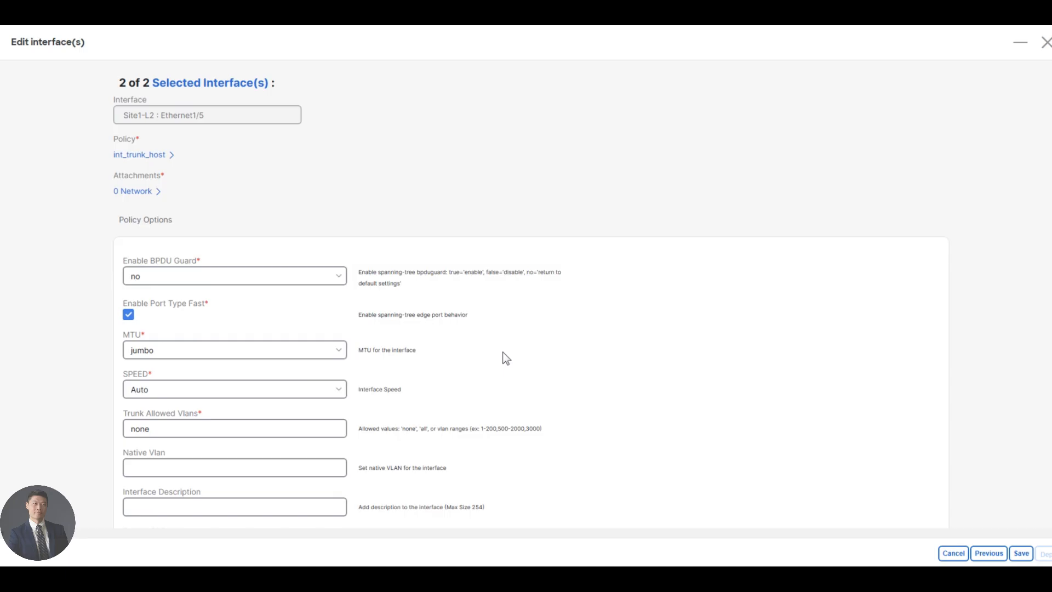
Switch Site1-L2 Ethernet1/5 to int_access_host, save, and open the deployment preview
{"action": "left_click", "coordinate": [151, 156]}
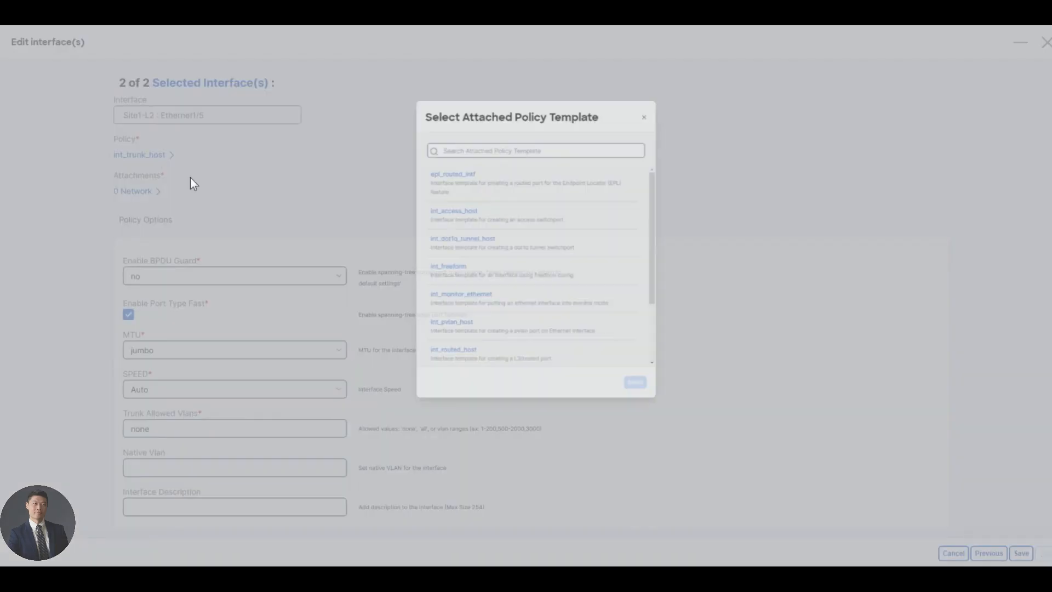
{"action": "left_click", "coordinate": [455, 214]}
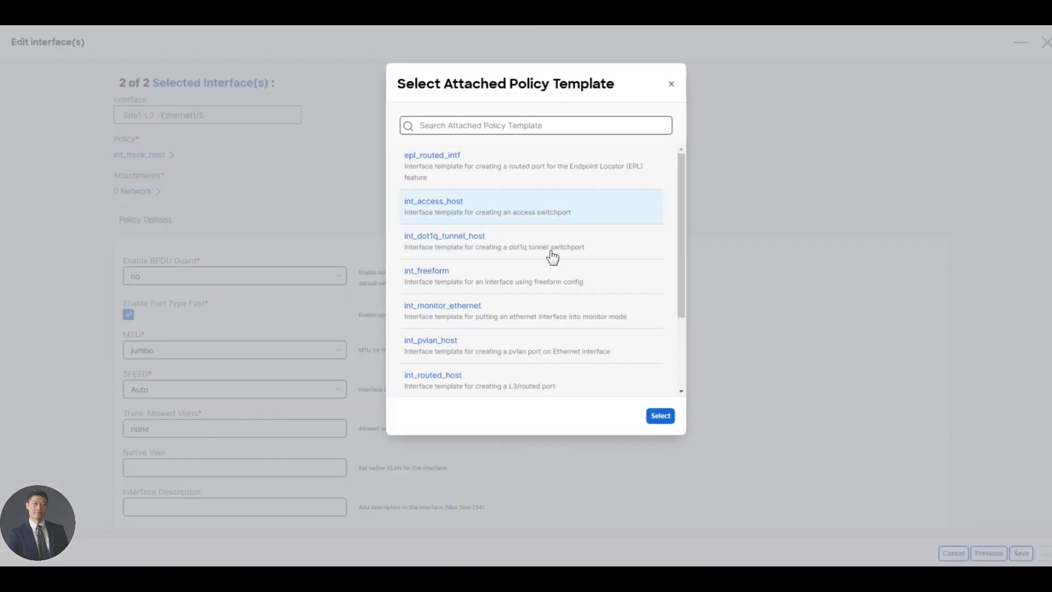
{"action": "left_click", "coordinate": [653, 415]}
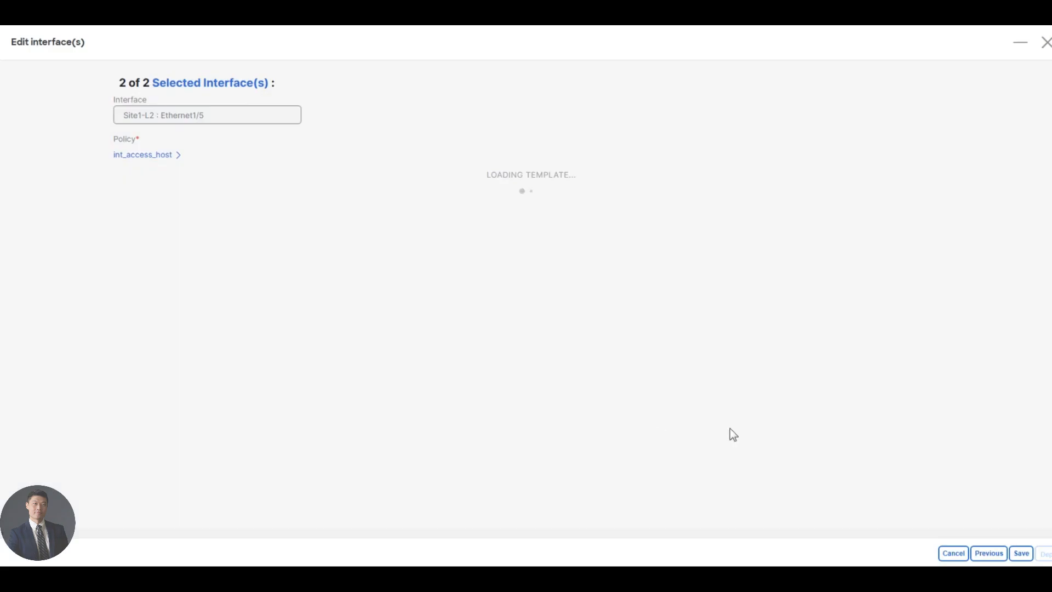
{"action": "left_click", "coordinate": [1021, 554]}
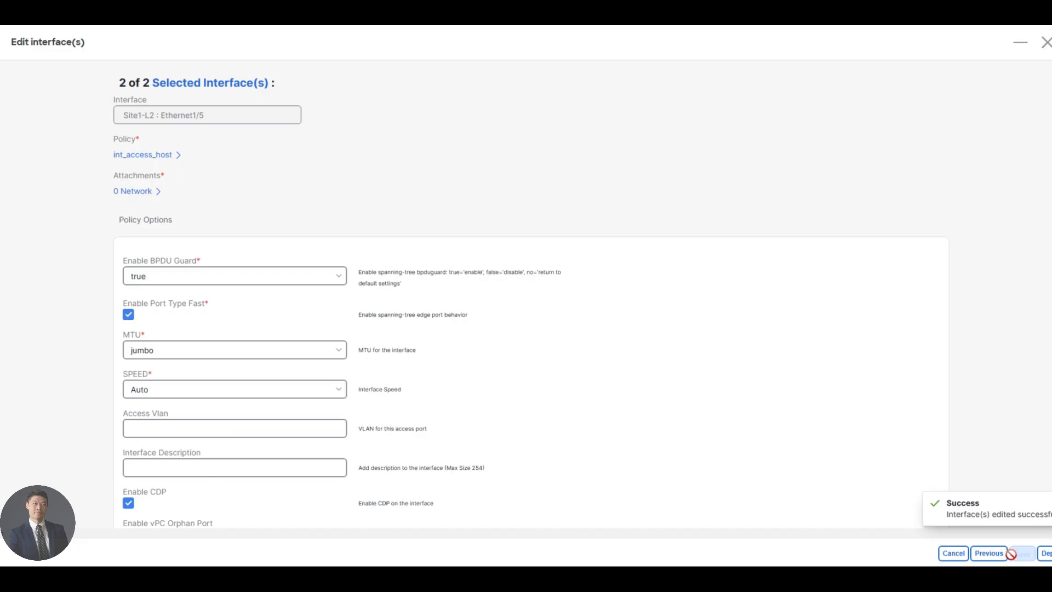
{"action": "left_click", "coordinate": [1046, 554]}
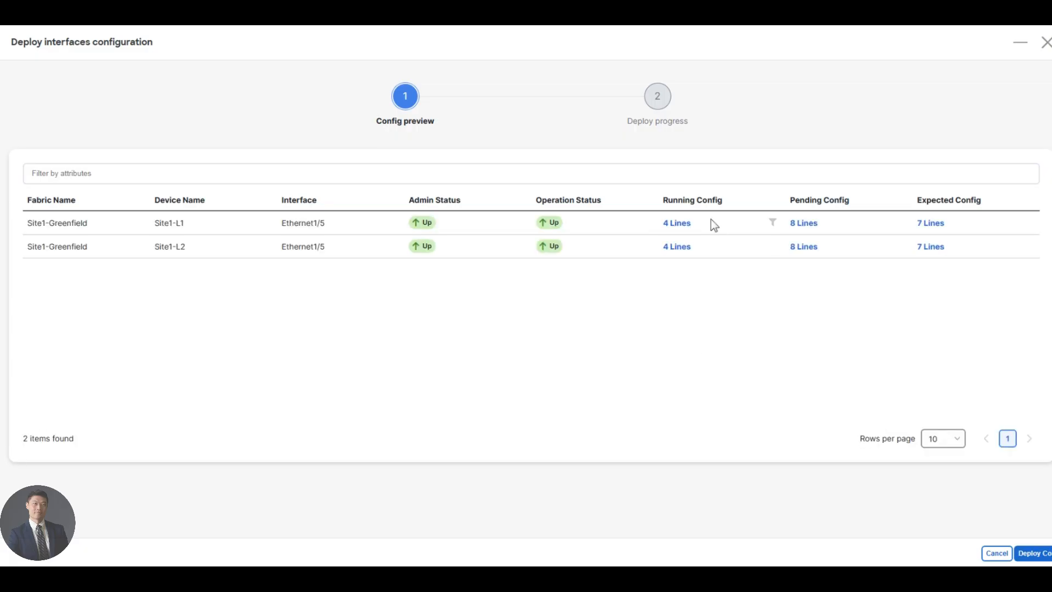
Review the Ethernet1/5 running and pending config, then deploy the access-port config to both leaves
{"action": "left_click", "coordinate": [677, 223]}
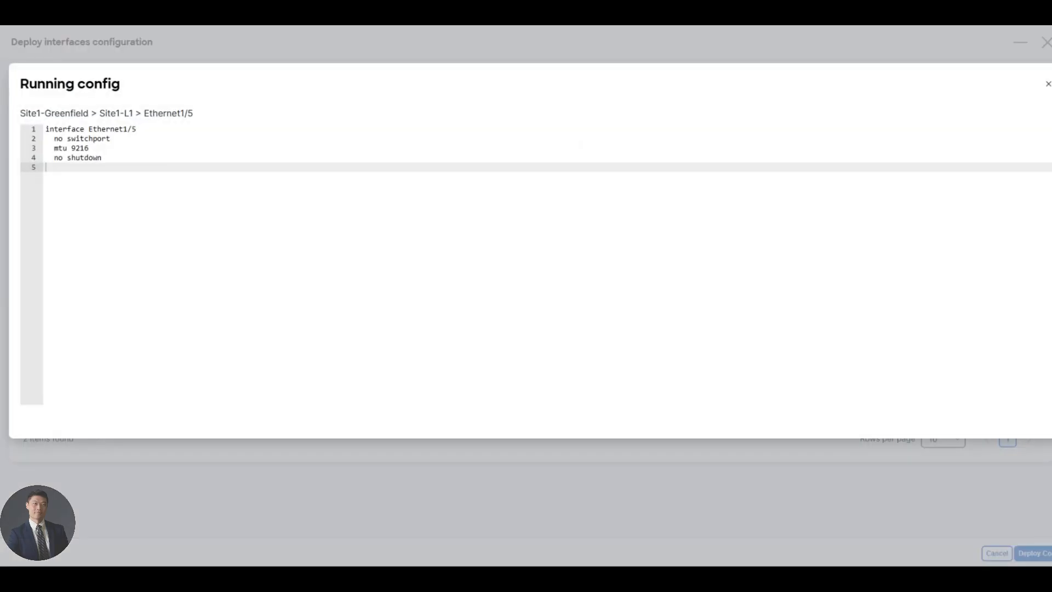
{"action": "left_click", "coordinate": [1048, 83]}
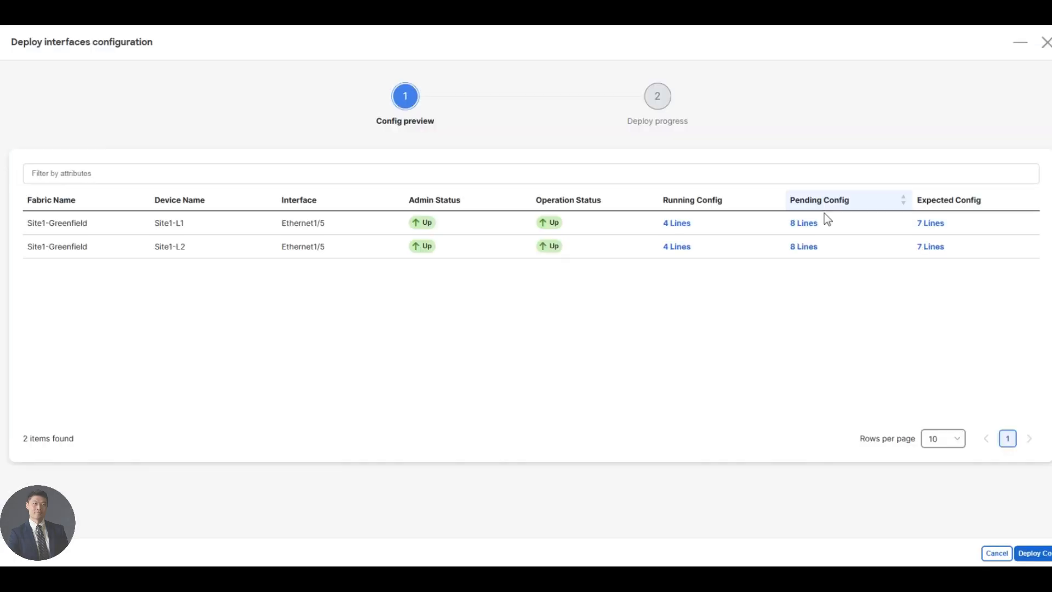
{"action": "left_click", "coordinate": [810, 227]}
{"action": "left_click_drag", "start_coordinate": [164, 208], "coordinate": [51, 138]}
{"action": "left_click", "coordinate": [185, 211]}
{"action": "left_click", "coordinate": [1048, 84]}
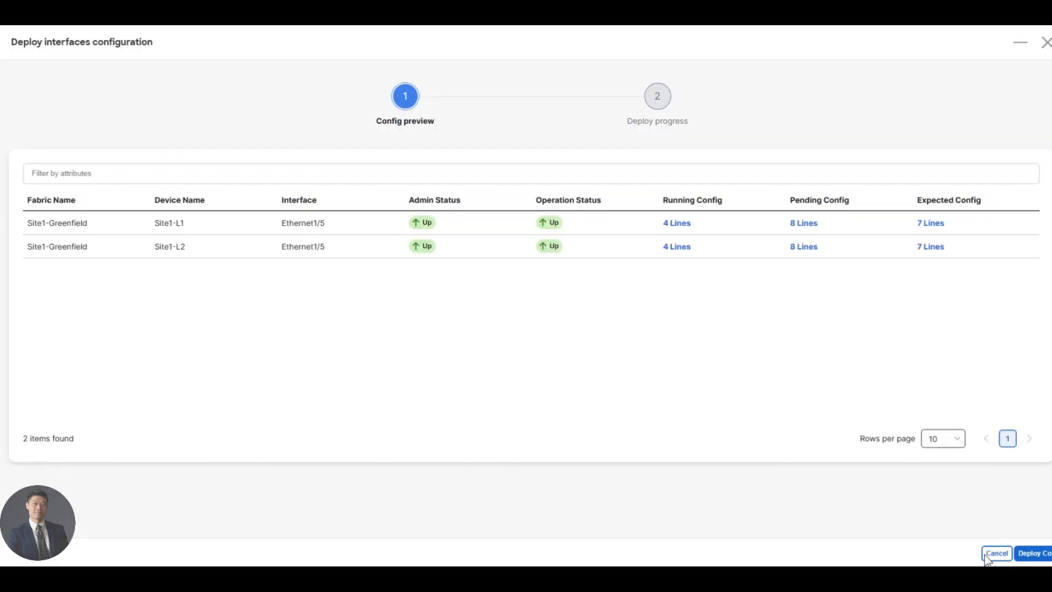
{"action": "left_click", "coordinate": [1038, 555]}
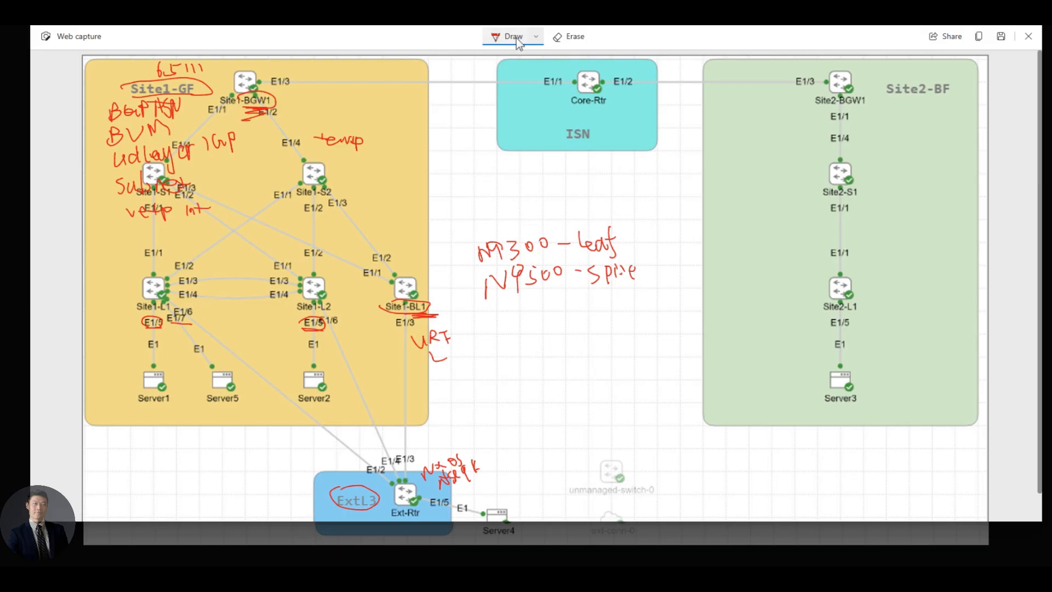
Draw dark green ink between Site1-L1 and Site1-L2 and a check mark near Site1-L1
{"action": "left_click", "coordinate": [536, 38]}
{"action": "left_click", "coordinate": [460, 127]}
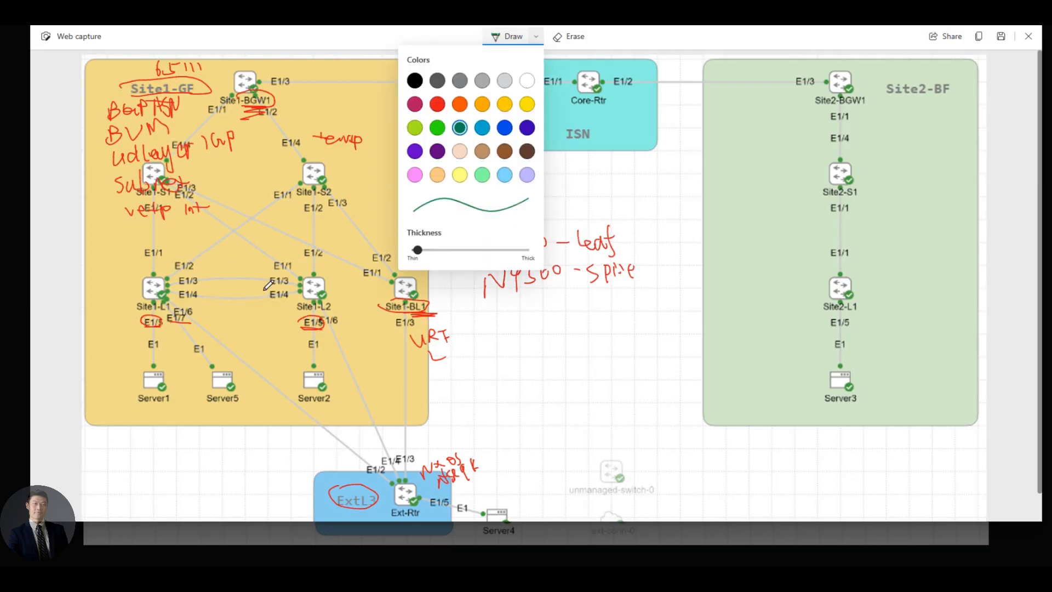
{"action": "left_click_drag", "start_coordinate": [239, 274], "coordinate": [242, 290]}
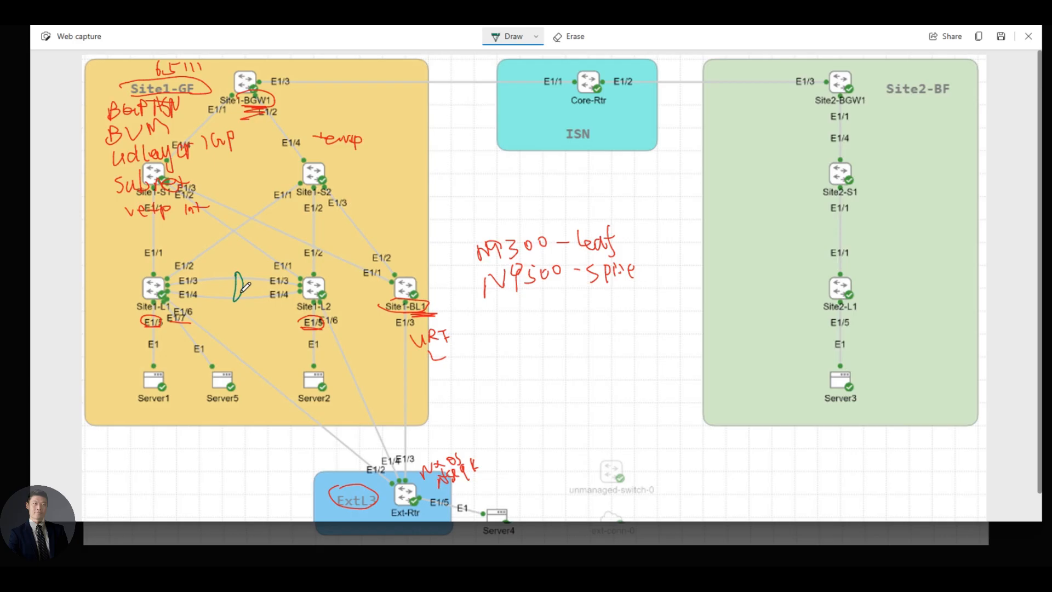
{"action": "mouse_move", "coordinate": [100, 274]}
{"action": "left_mouse_down"}
{"action": "mouse_move", "coordinate": [128, 274]}
{"action": "mouse_move", "coordinate": [110, 303]}
{"action": "mouse_move", "coordinate": [133, 289]}
{"action": "mouse_move", "coordinate": [138, 299]}
{"action": "mouse_move", "coordinate": [103, 343]}
{"action": "mouse_move", "coordinate": [135, 307]}
{"action": "mouse_move", "coordinate": [121, 353]}
{"action": "mouse_move", "coordinate": [137, 340]}
{"action": "left_mouse_up"}
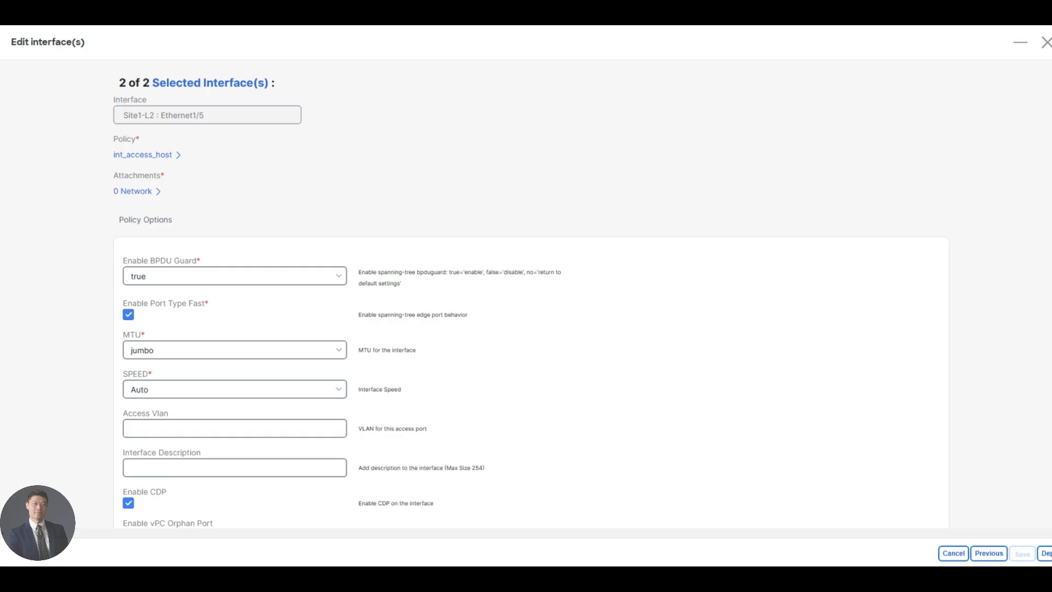
Close the Edit interface(s) form and show the Site1-Greenfield switch list
{"action": "left_click", "coordinate": [1046, 46]}
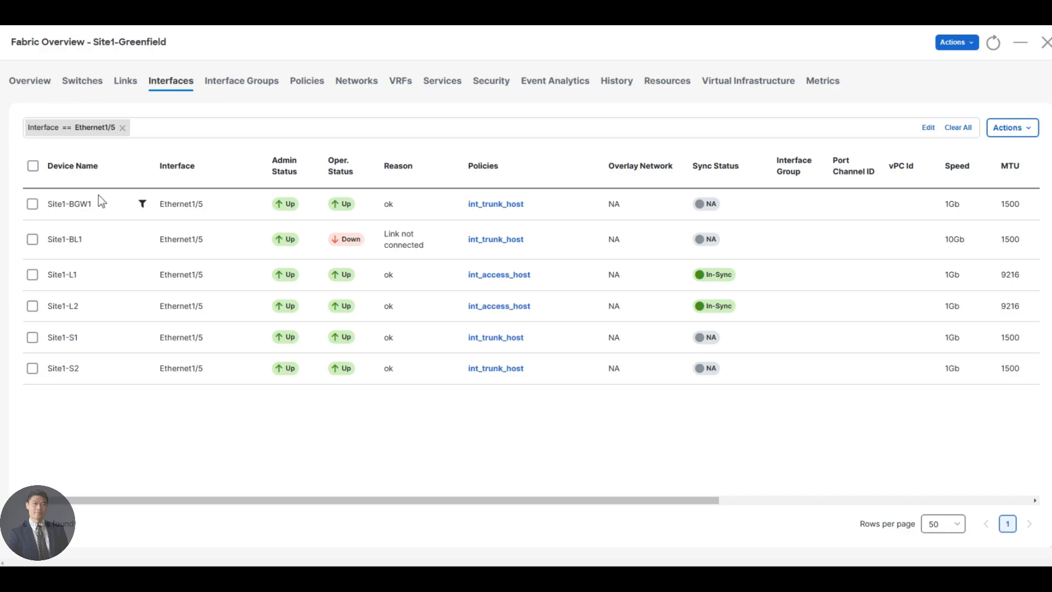
{"action": "left_click", "coordinate": [85, 85]}
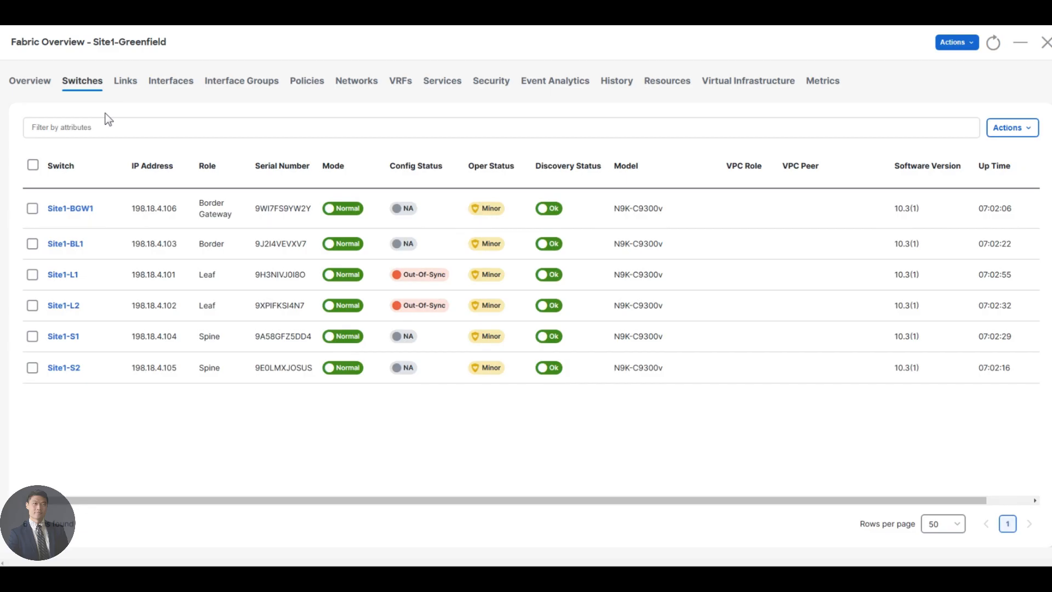
Make Site1-L2 the vPC peer of Site1-L1 via vPC Pairing and dismiss the success message
{"action": "left_click", "coordinate": [32, 275]}
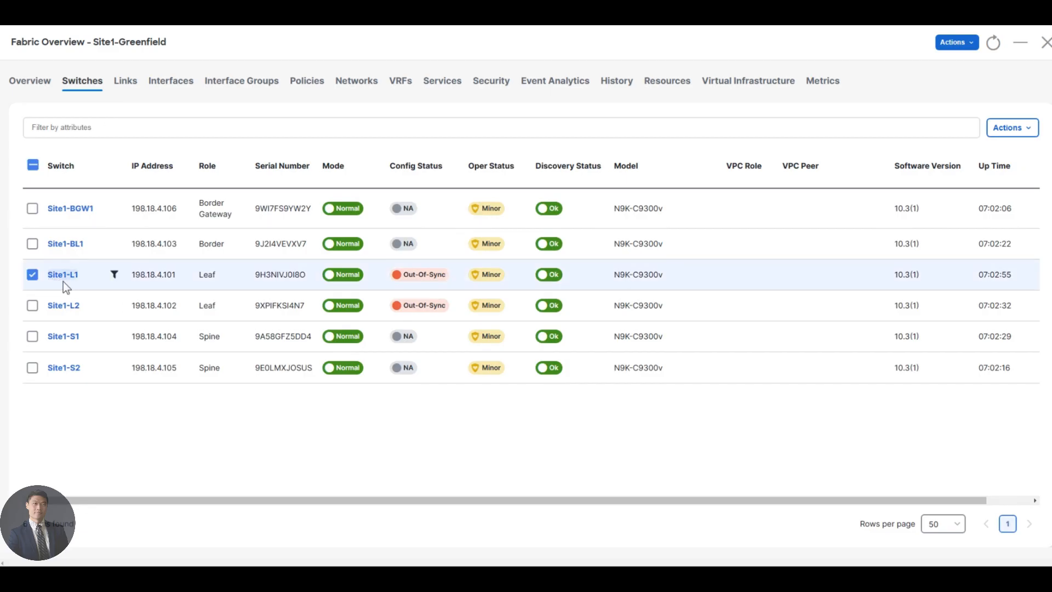
{"action": "left_click", "coordinate": [1013, 129]}
{"action": "mouse_move", "coordinate": [1003, 206]}
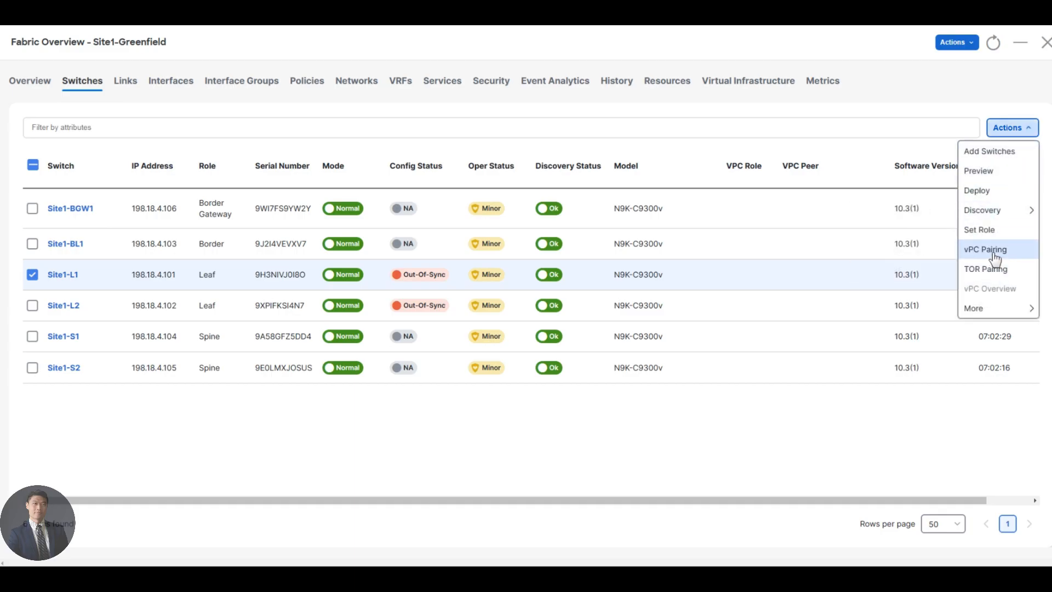
{"action": "left_click", "coordinate": [975, 251]}
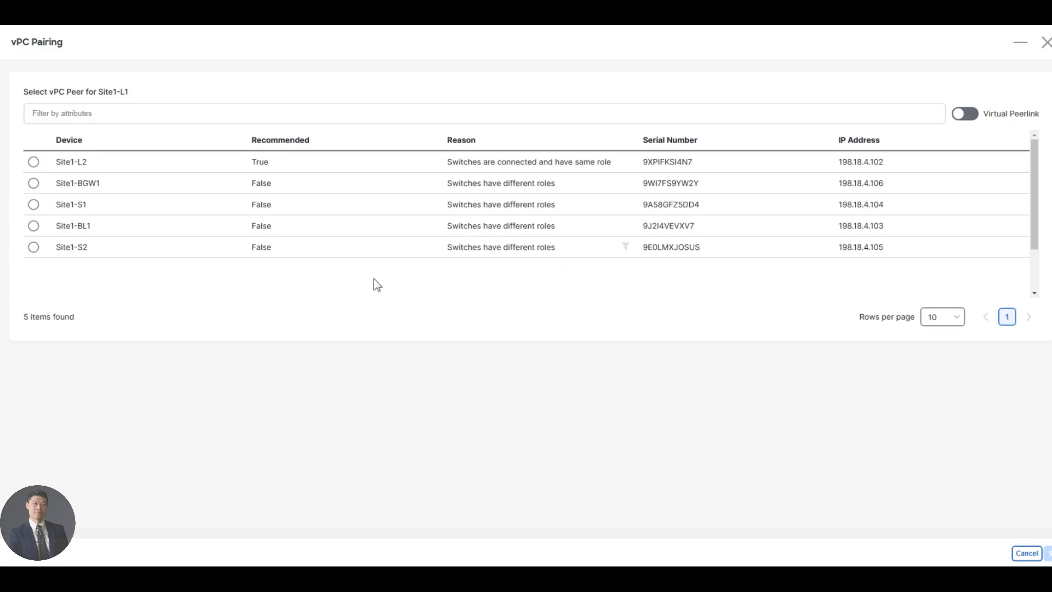
{"action": "left_click", "coordinate": [33, 162]}
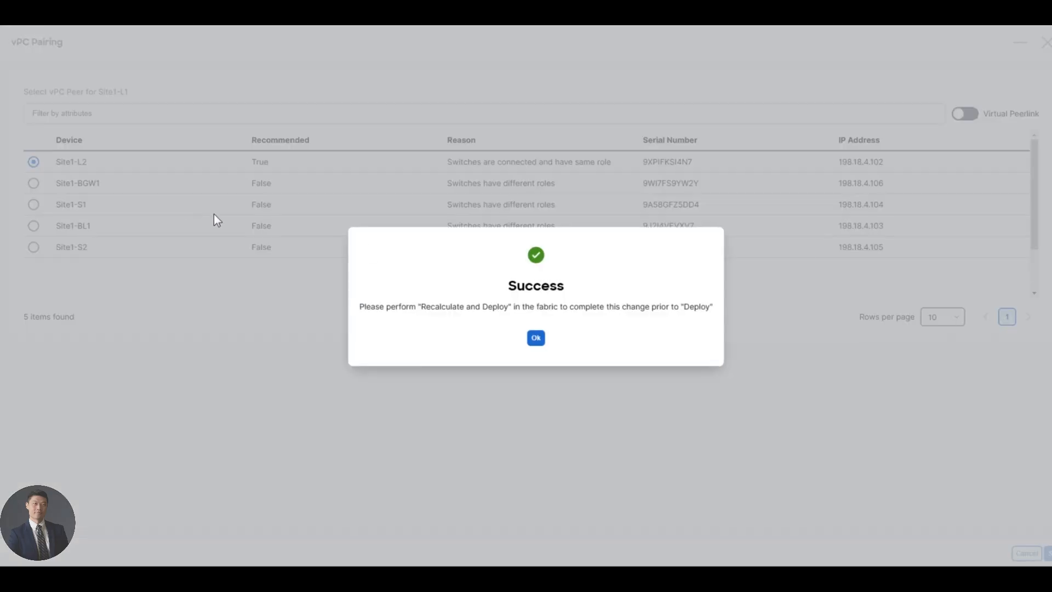
{"action": "left_click", "coordinate": [536, 339]}
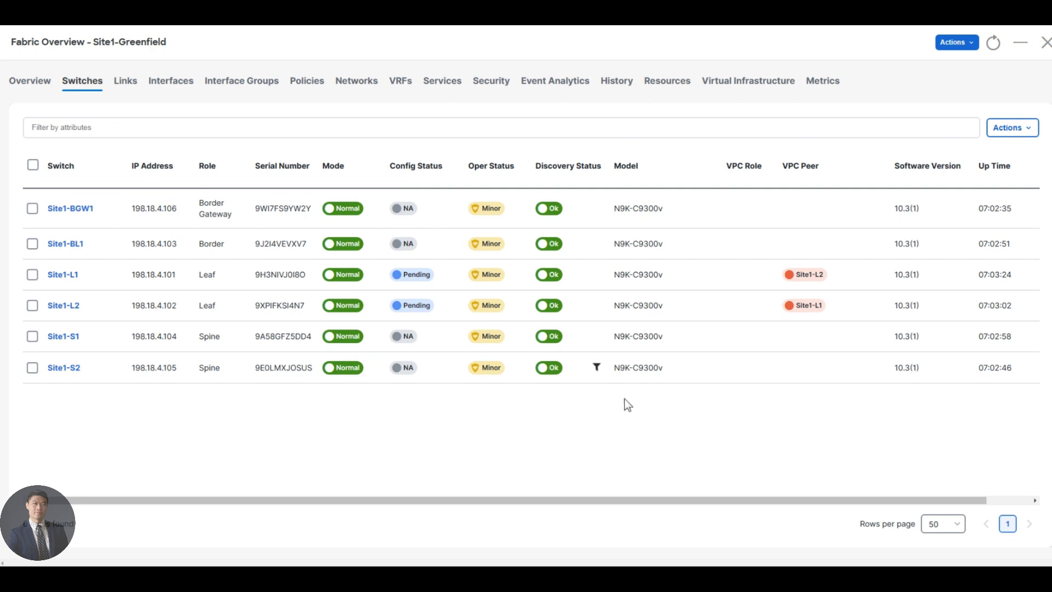
Run Recalculate and Deploy on Site1-Greenfield, deploy to all six switches, and close the results
{"action": "left_click", "coordinate": [968, 43]}
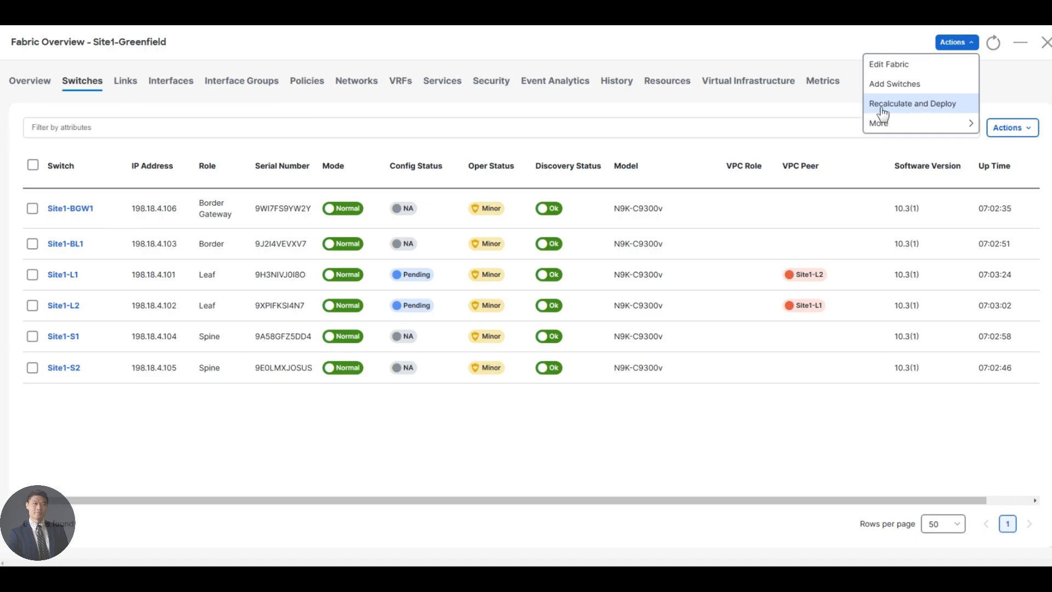
{"action": "left_click", "coordinate": [940, 105]}
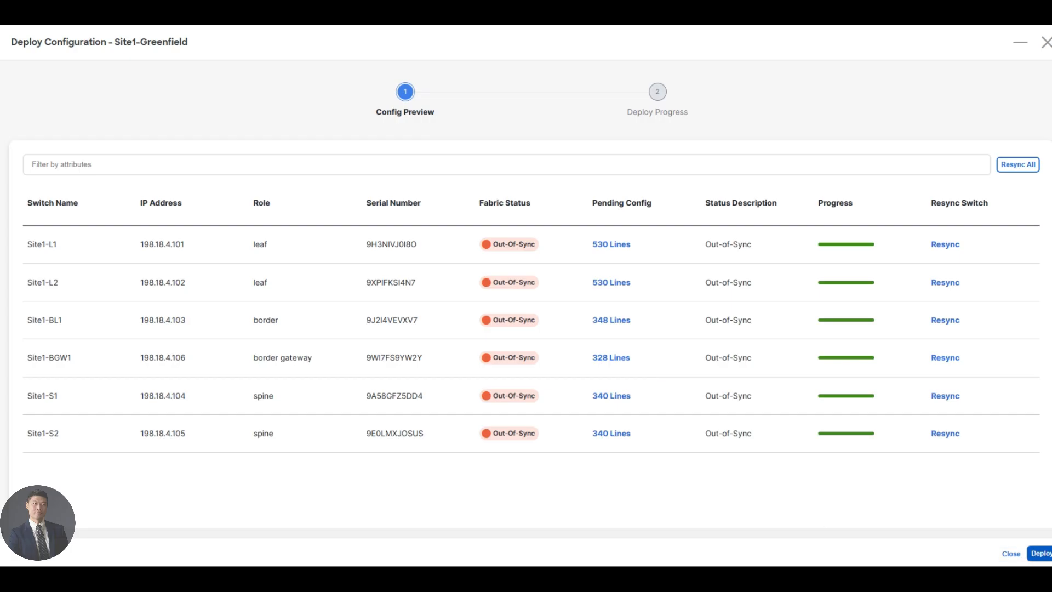
{"action": "left_click", "coordinate": [1042, 554]}
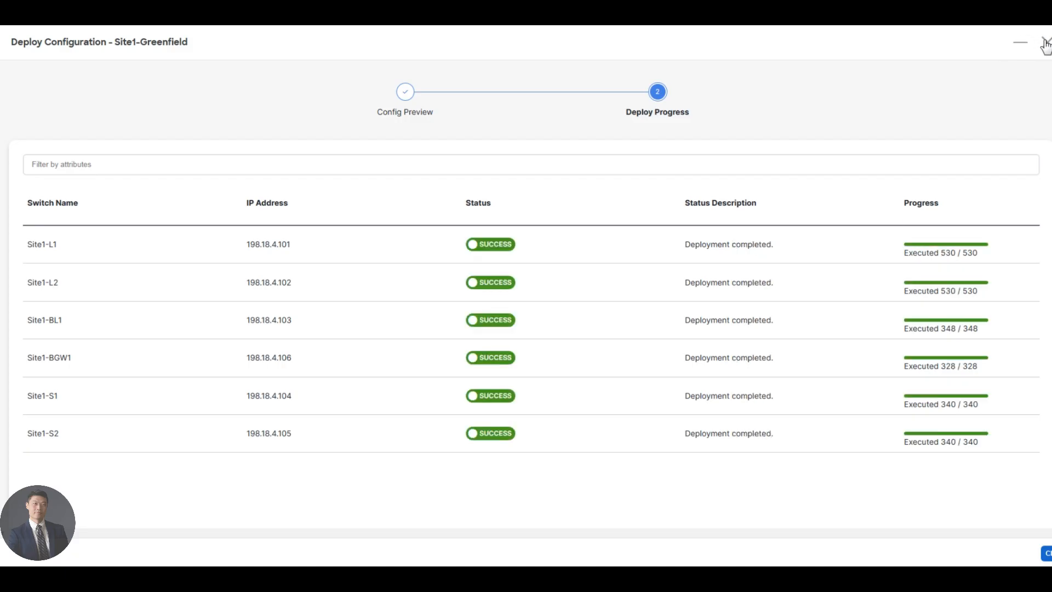
{"action": "left_click", "coordinate": [1045, 43]}
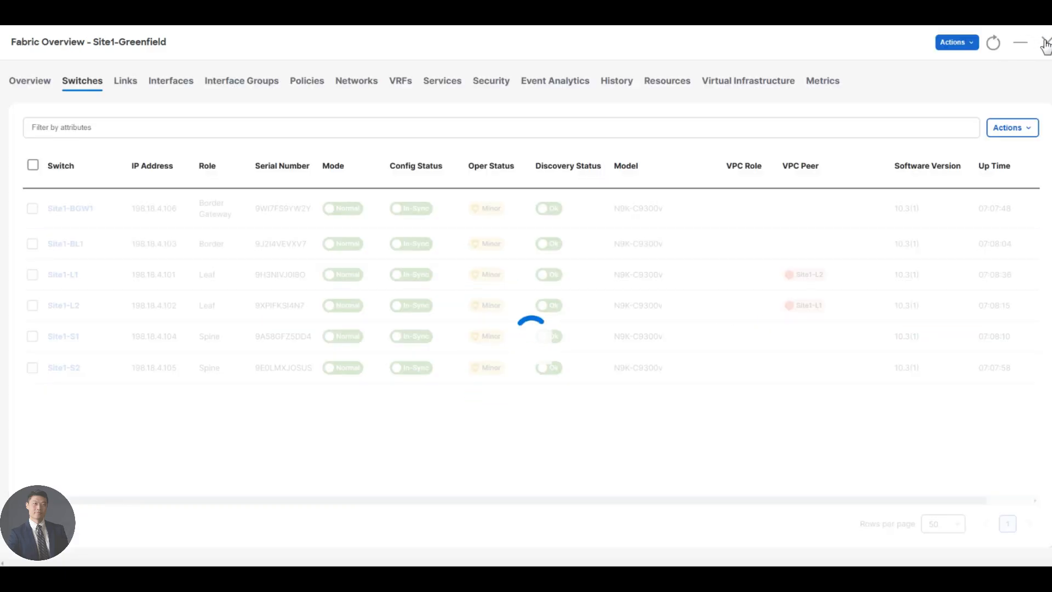
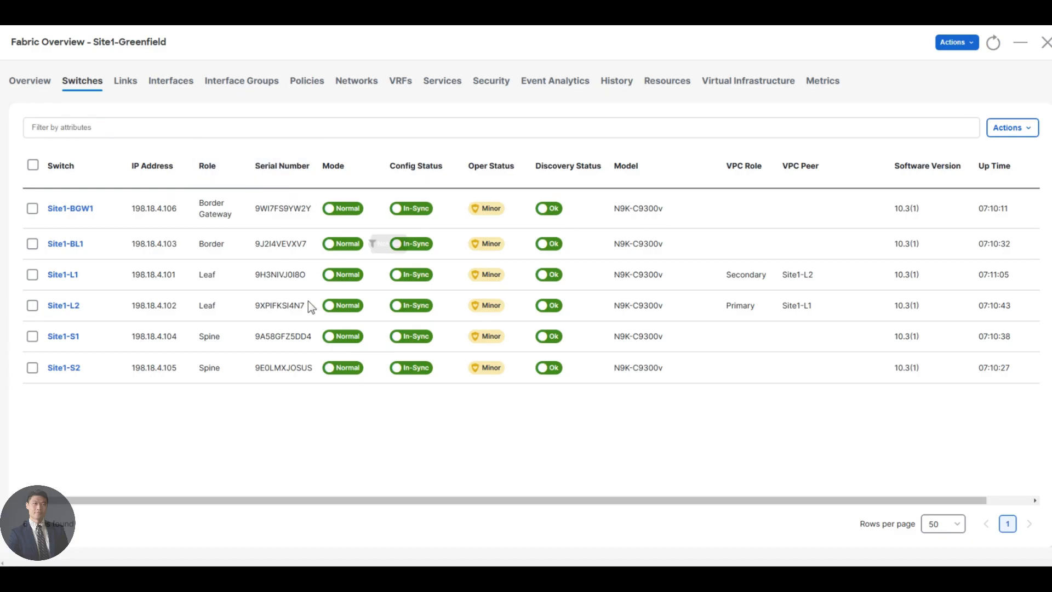
Start a new Site1-Greenfield VRF named bluevrf with ID 50000 and proposed VLAN 2000
{"action": "left_click", "coordinate": [401, 85]}
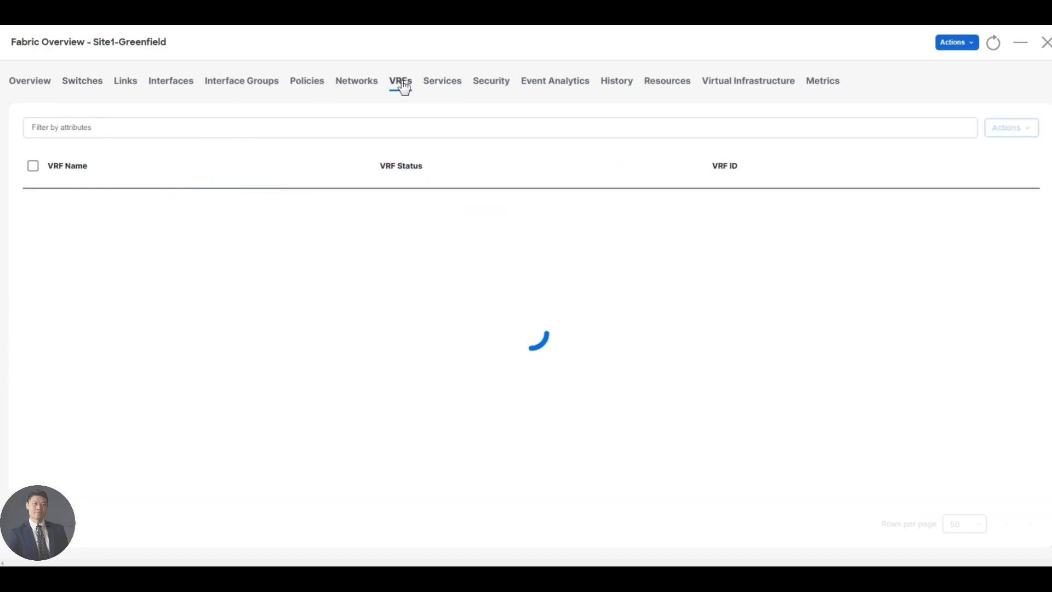
{"action": "left_click", "coordinate": [1013, 127]}
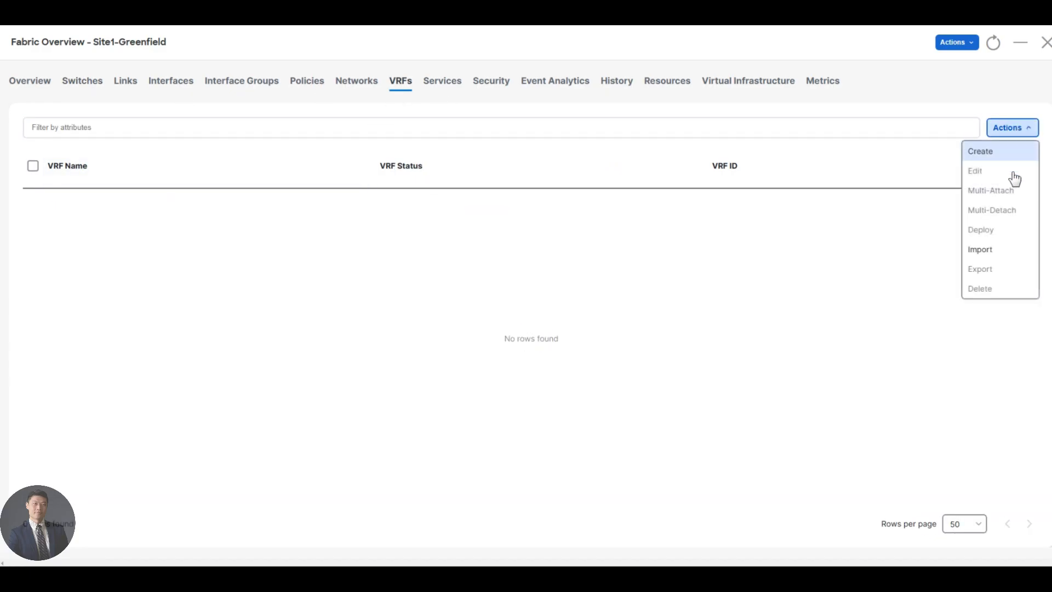
{"action": "left_click", "coordinate": [981, 151]}
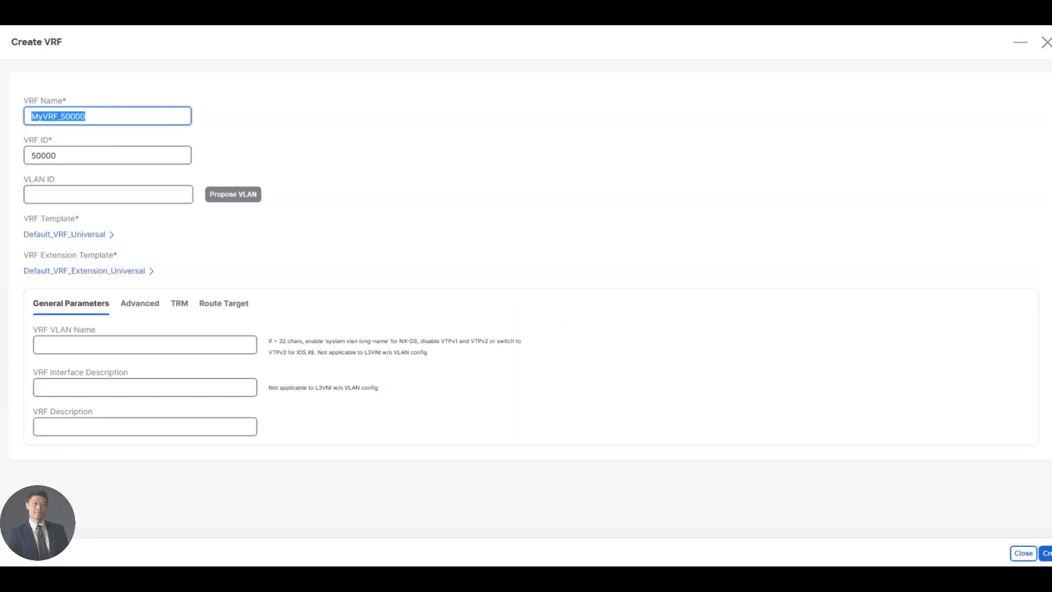
{"action": "type", "text": "bluevrf"}
{"action": "key", "text": "Tab"}
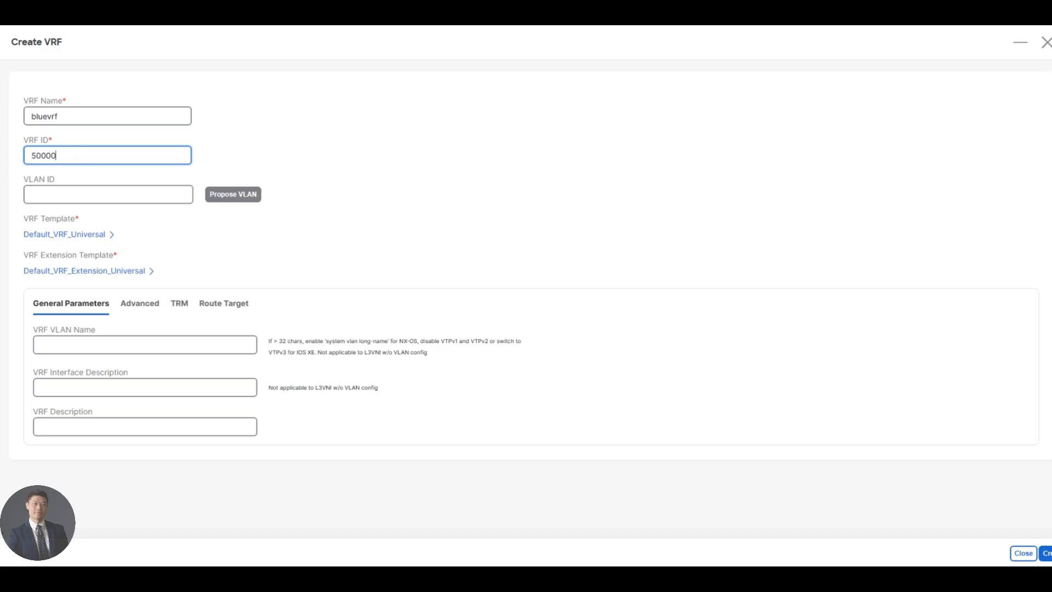
{"action": "left_click", "coordinate": [237, 198]}
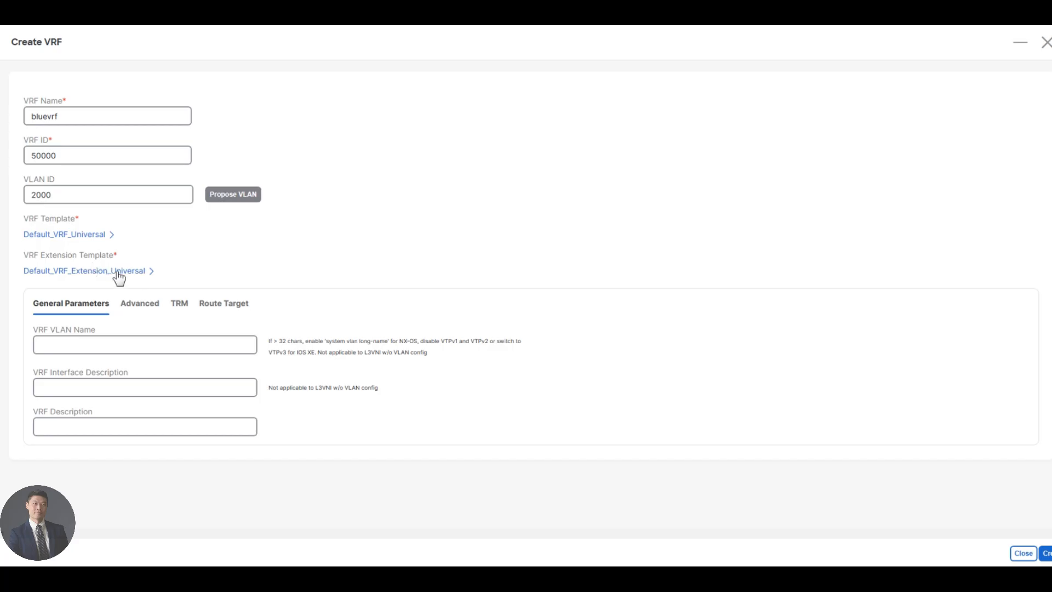
Enter bluevrf as the VLAN name and descriptions, then create the VRF
{"action": "left_click", "coordinate": [108, 341]}
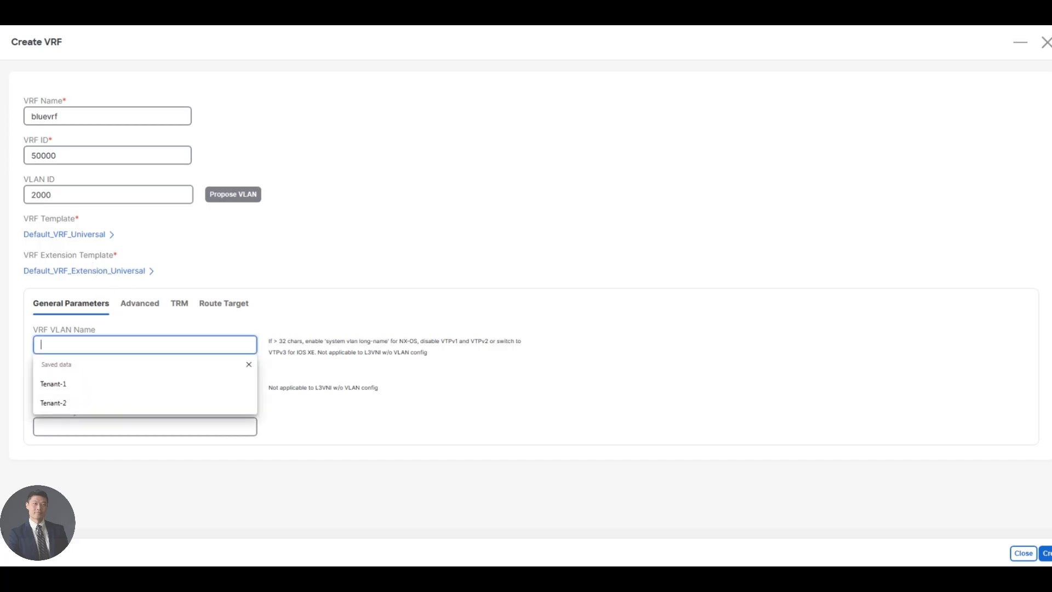
{"action": "type", "text": "bluevrf"}
{"action": "key", "text": "Tab"}
{"action": "type", "text": "bluevrf"}
{"action": "key", "text": "Tab"}
{"action": "type", "text": "bluevrf"}
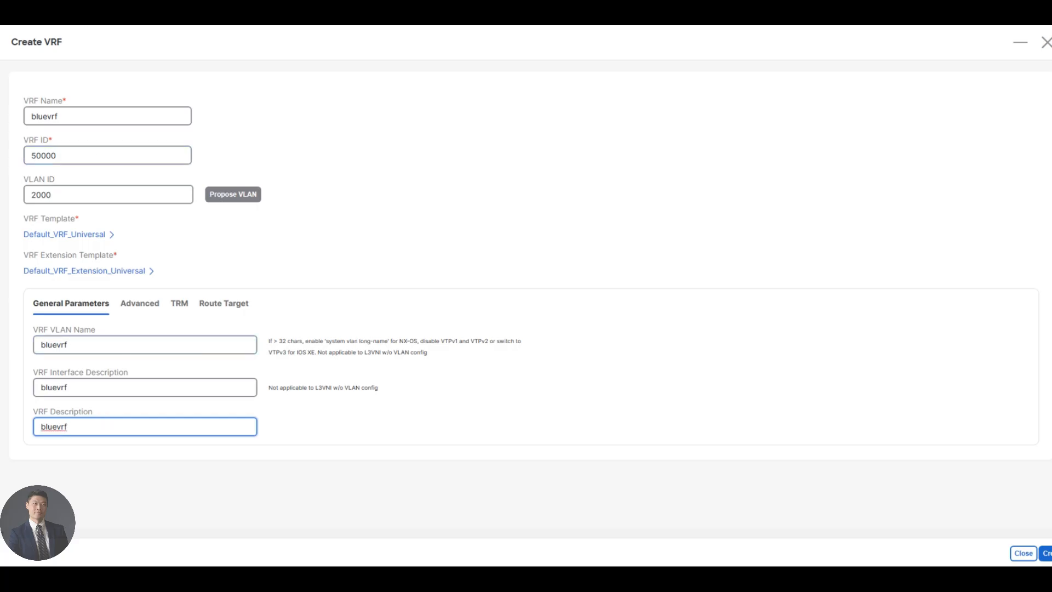
{"action": "left_click", "coordinate": [1047, 553]}
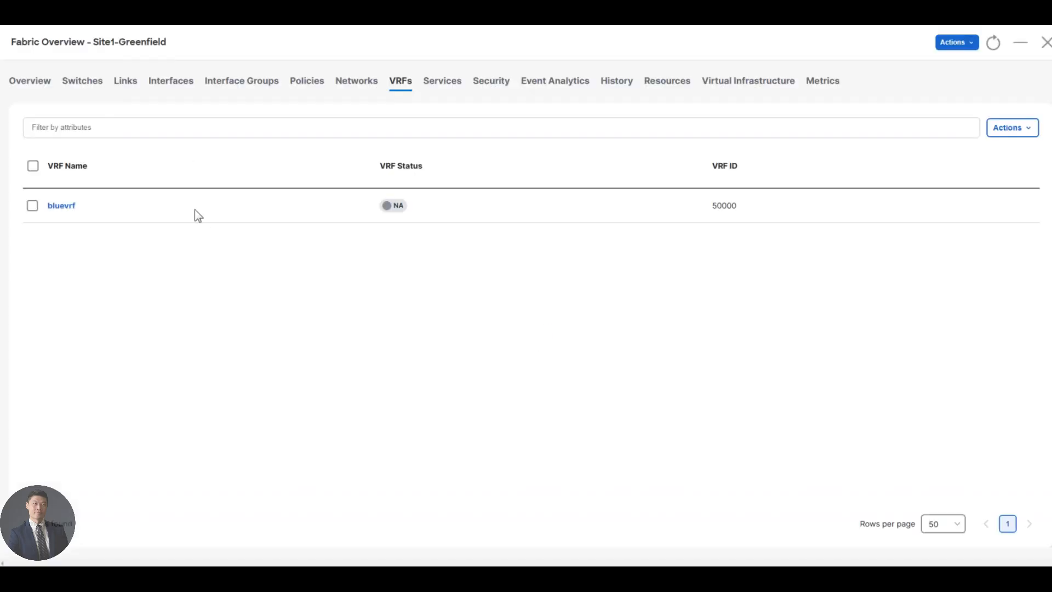
Write a blue 'Blue vrf, VRF ID 50000' note under Site1-GF on the topology drawing
{"action": "left_click", "coordinate": [66, 20]}
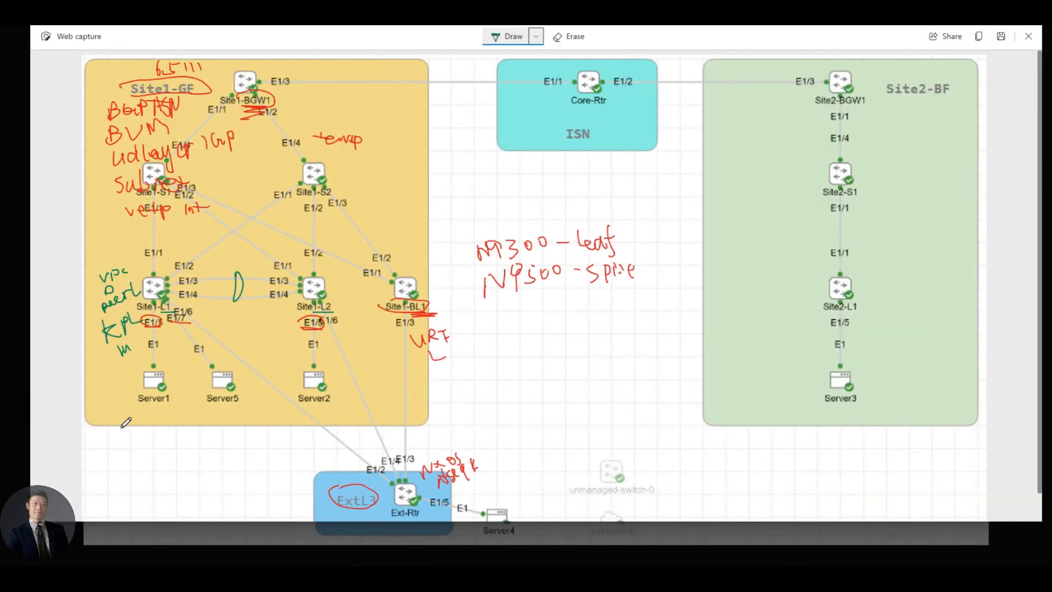
{"action": "left_click", "coordinate": [536, 37]}
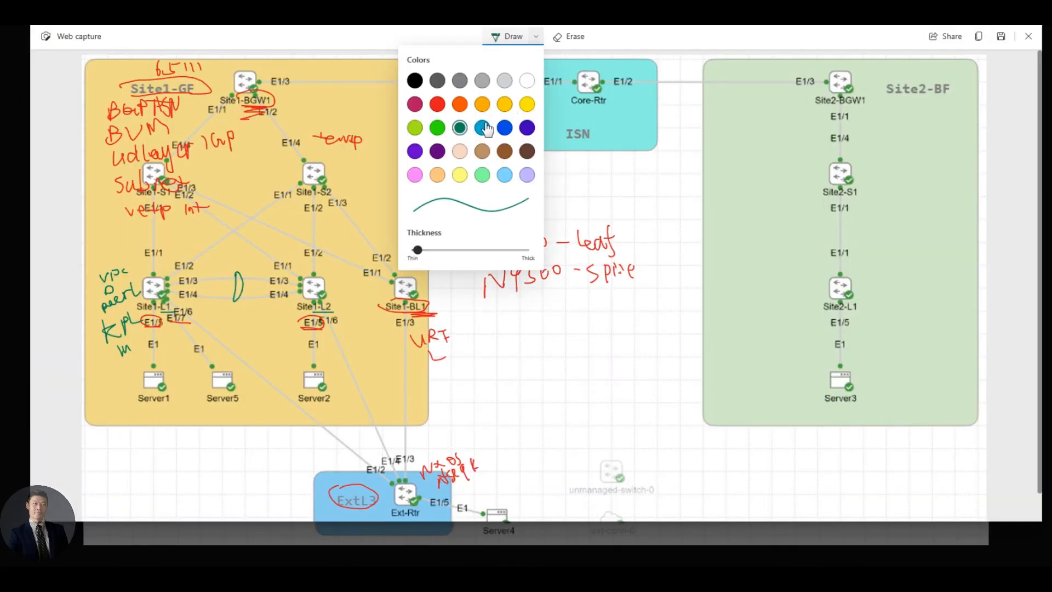
{"action": "left_click", "coordinate": [504, 129]}
{"action": "mouse_move", "coordinate": [97, 437]}
{"action": "left_mouse_down"}
{"action": "mouse_move", "coordinate": [103, 446]}
{"action": "mouse_move", "coordinate": [111, 434]}
{"action": "mouse_move", "coordinate": [131, 444]}
{"action": "mouse_move", "coordinate": [164, 433]}
{"action": "mouse_move", "coordinate": [159, 445]}
{"action": "mouse_move", "coordinate": [208, 409]}
{"action": "mouse_move", "coordinate": [206, 423]}
{"action": "mouse_move", "coordinate": [227, 420]}
{"action": "mouse_move", "coordinate": [190, 445]}
{"action": "mouse_move", "coordinate": [198, 433]}
{"action": "mouse_move", "coordinate": [233, 433]}
{"action": "left_mouse_up"}
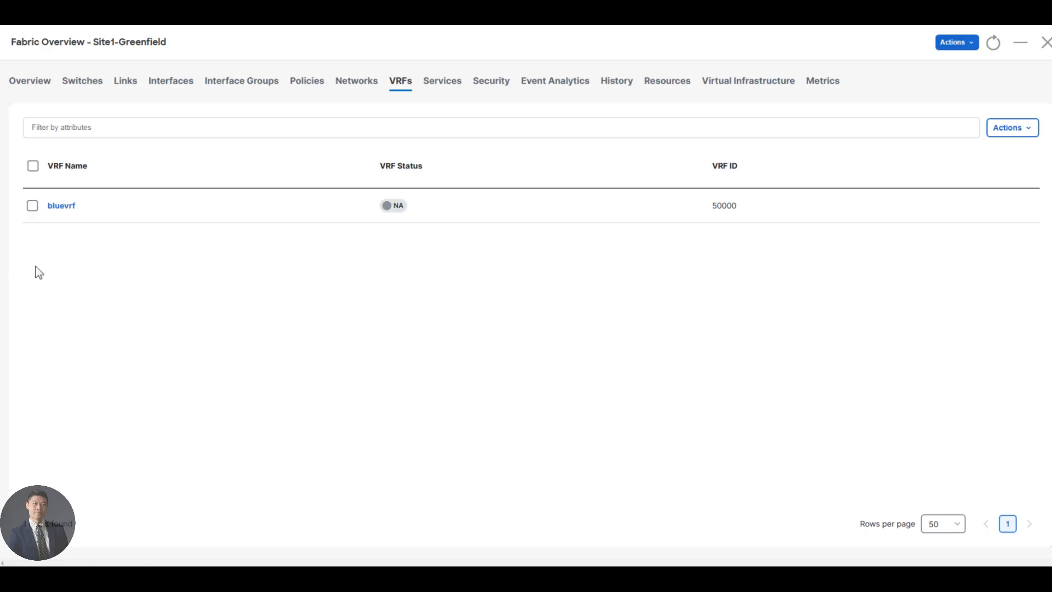
Show the Site1-Greenfield Networks list, which is still empty
{"action": "left_click", "coordinate": [360, 87]}
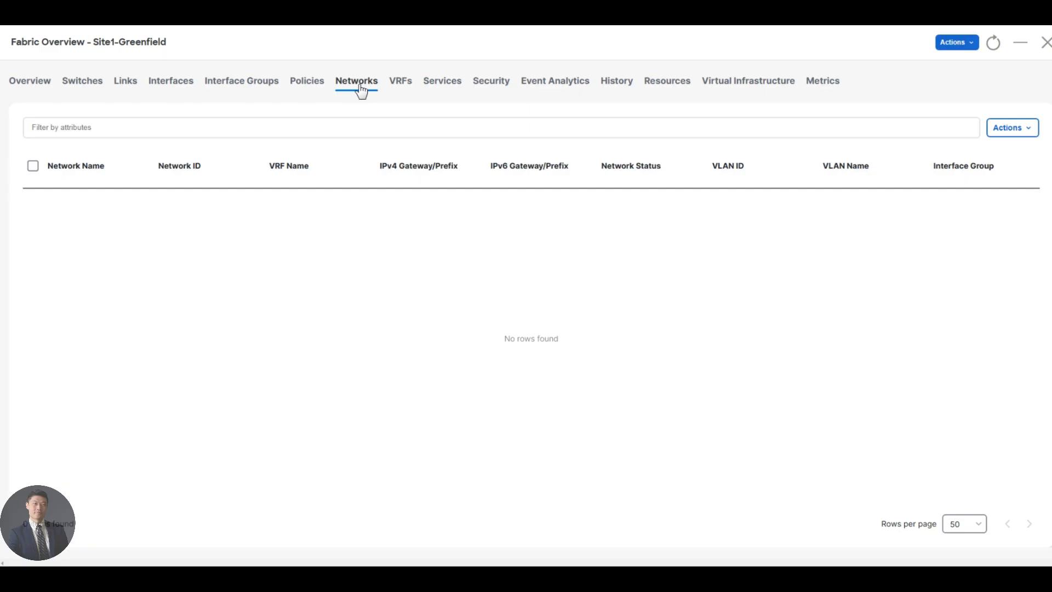
{"action": "left_click", "coordinate": [286, 138]}
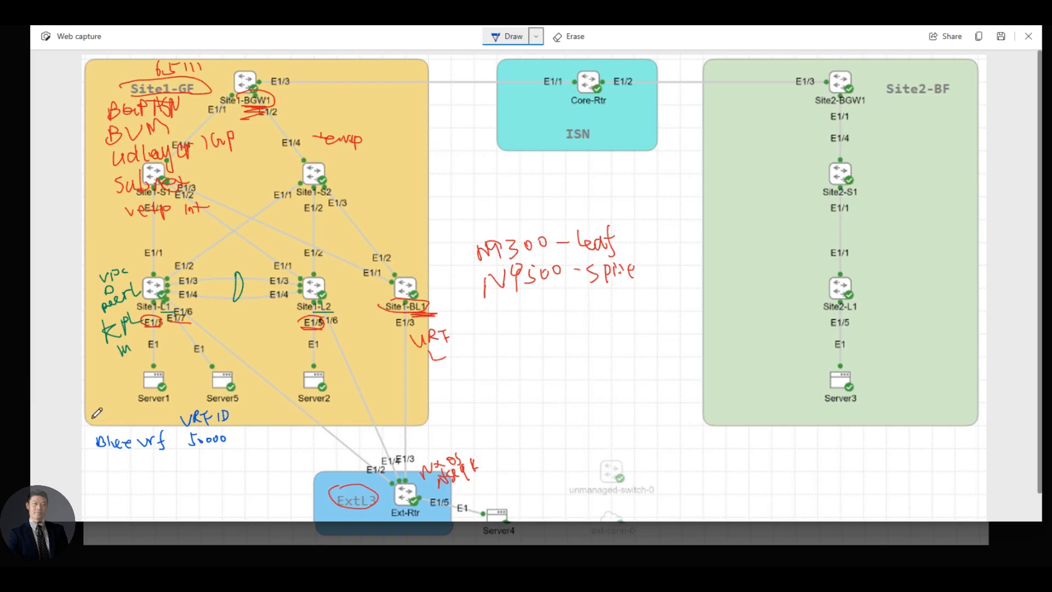
Handwrite blue 'L3 VNI' above and 'L2VNI:' below the Blue vrf note
{"action": "left_click_drag", "start_coordinate": [87, 420], "coordinate": [131, 426]}
{"action": "left_click", "coordinate": [134, 463]}
{"action": "left_click", "coordinate": [135, 483]}
{"action": "mouse_move", "coordinate": [94, 466]}
{"action": "left_mouse_down"}
{"action": "mouse_move", "coordinate": [95, 479]}
{"action": "mouse_move", "coordinate": [109, 478]}
{"action": "mouse_move", "coordinate": [104, 466]}
{"action": "mouse_move", "coordinate": [121, 462]}
{"action": "mouse_move", "coordinate": [110, 481]}
{"action": "mouse_move", "coordinate": [129, 463]}
{"action": "mouse_move", "coordinate": [129, 477]}
{"action": "left_mouse_up"}
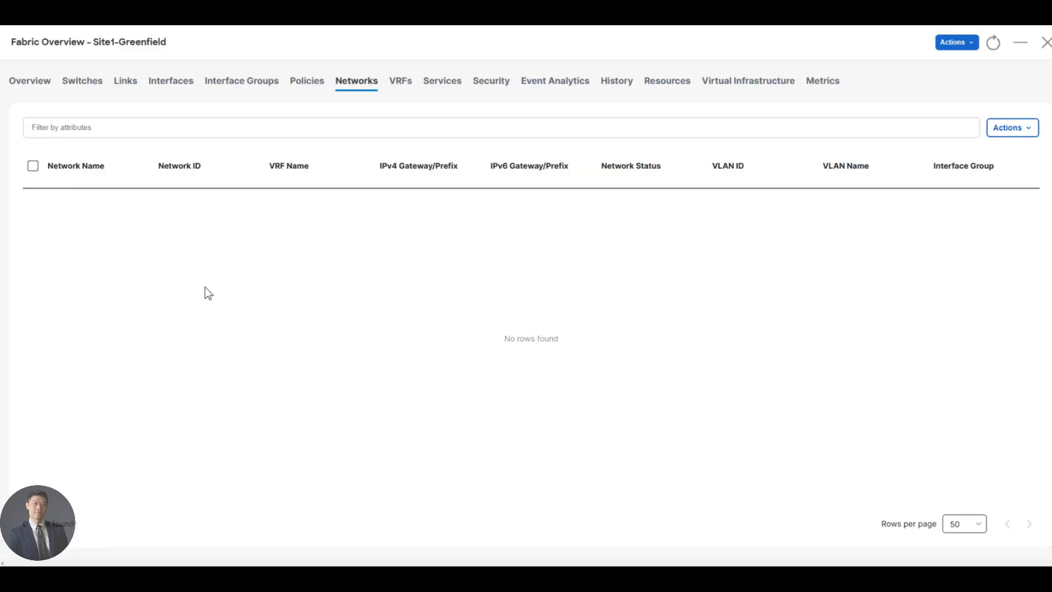
{"action": "key", "text": "Tab"}
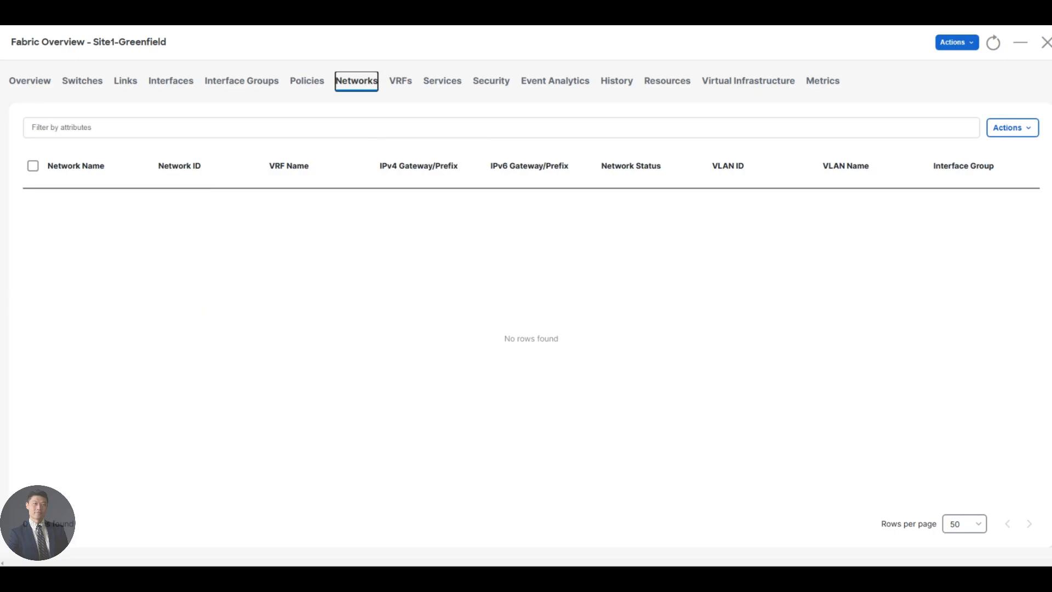
Start a new network named bluenet1 with ID 30000 and request a proposed VLAN
{"action": "left_click", "coordinate": [1018, 129]}
{"action": "left_click", "coordinate": [982, 154]}
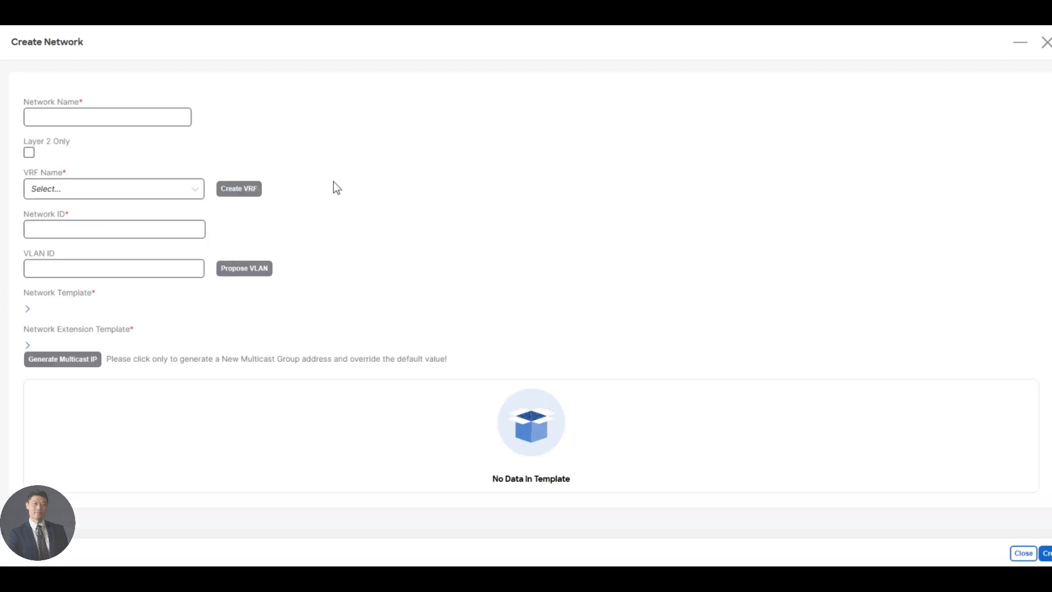
{"action": "double_click", "coordinate": [102, 118]}
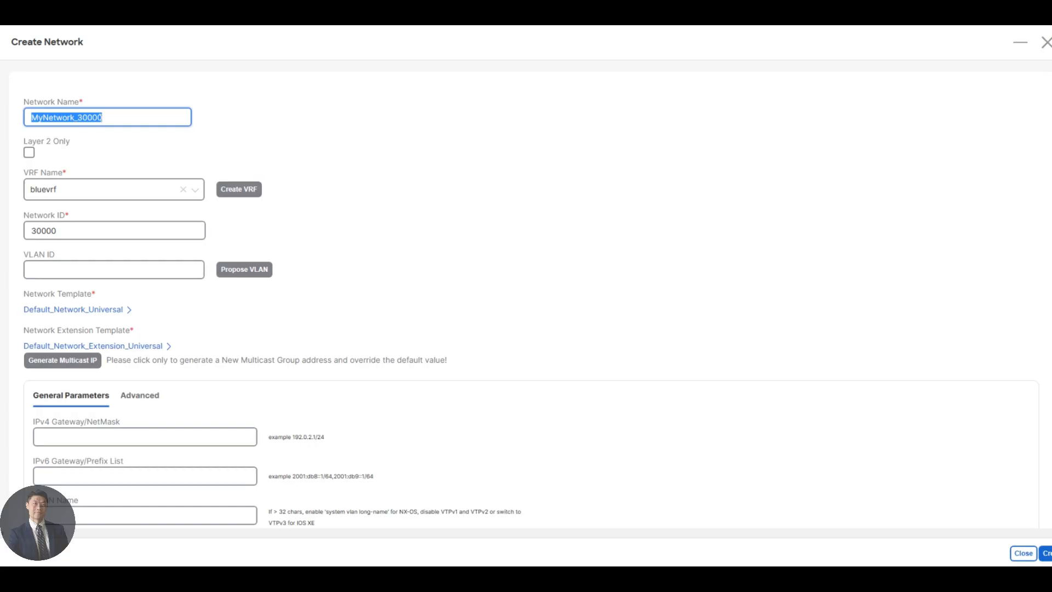
{"action": "type", "text": "bluenet1"}
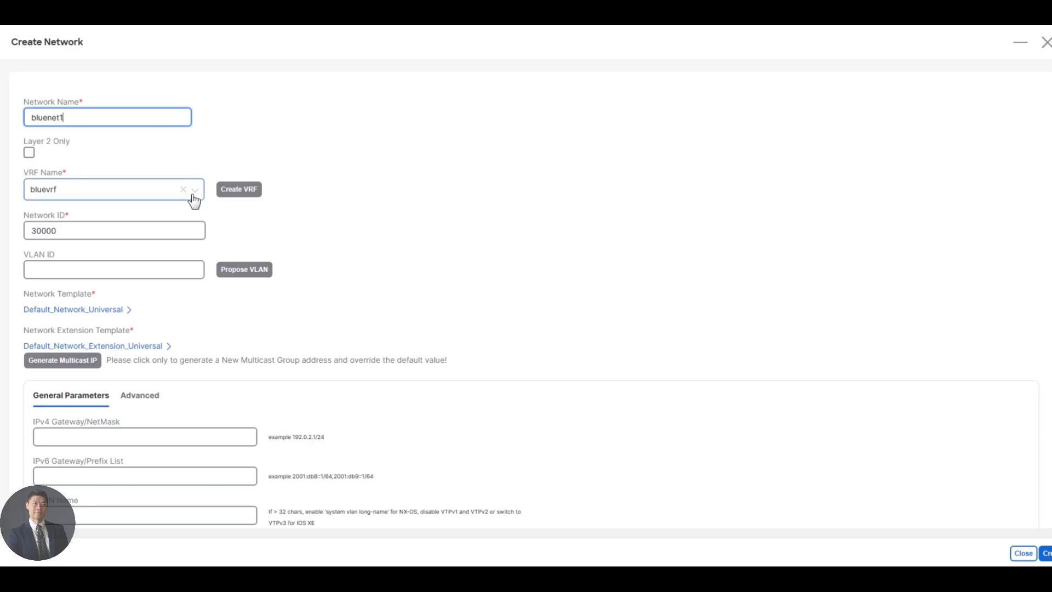
{"action": "left_click", "coordinate": [232, 271]}
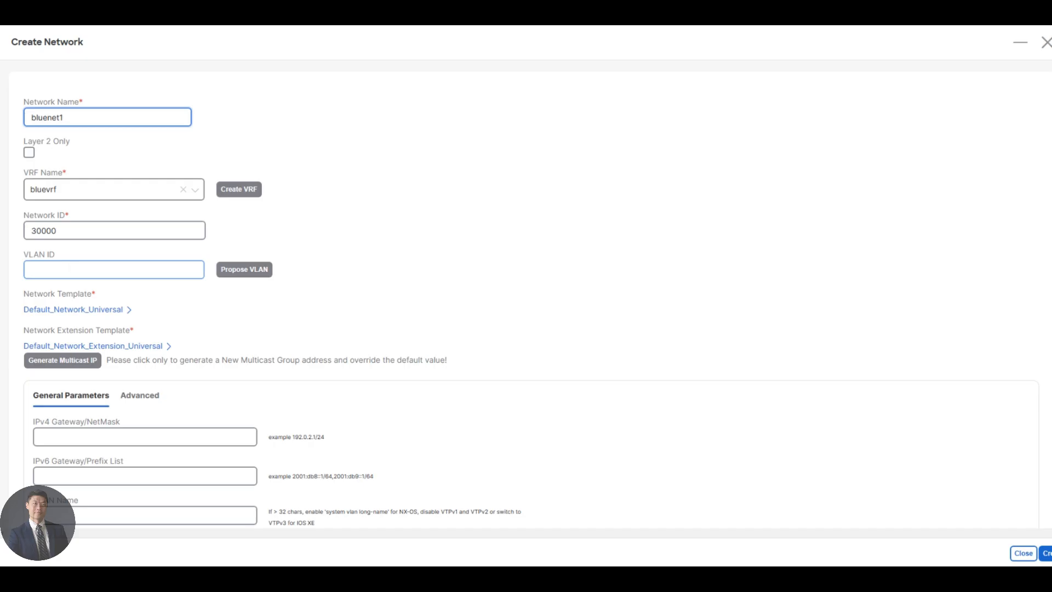
{"action": "left_click", "coordinate": [258, 271]}
Set bluenet1's VLAN ID to 2300 and its gateway to 192.168.11.1/24
{"action": "scroll", "coordinate": [184, 308], "scroll_direction": "down", "scroll_amount": 1}
{"action": "left_click_drag", "start_coordinate": [67, 253], "coordinate": [1, 254]}
{"action": "type", "text": "2300"}
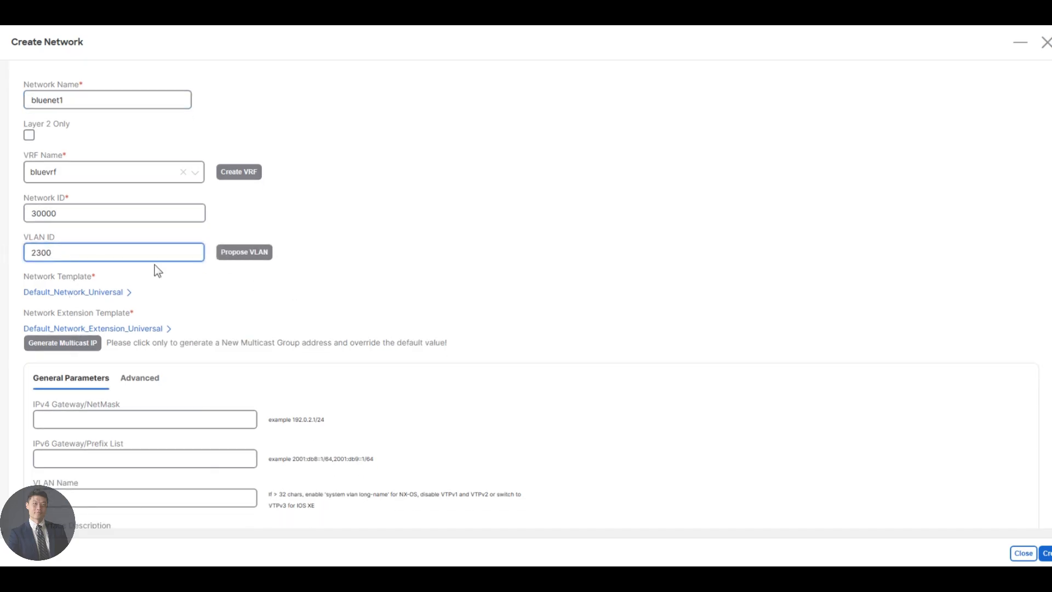
{"action": "scroll", "coordinate": [158, 271], "scroll_direction": "down", "scroll_amount": 2}
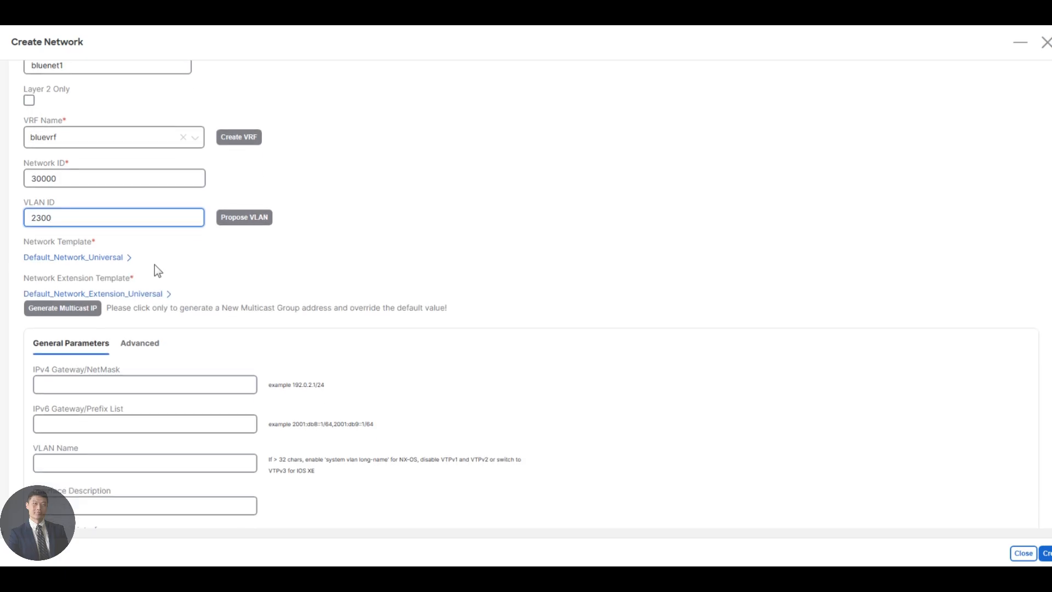
{"action": "scroll", "coordinate": [157, 267], "scroll_direction": "down", "scroll_amount": 6}
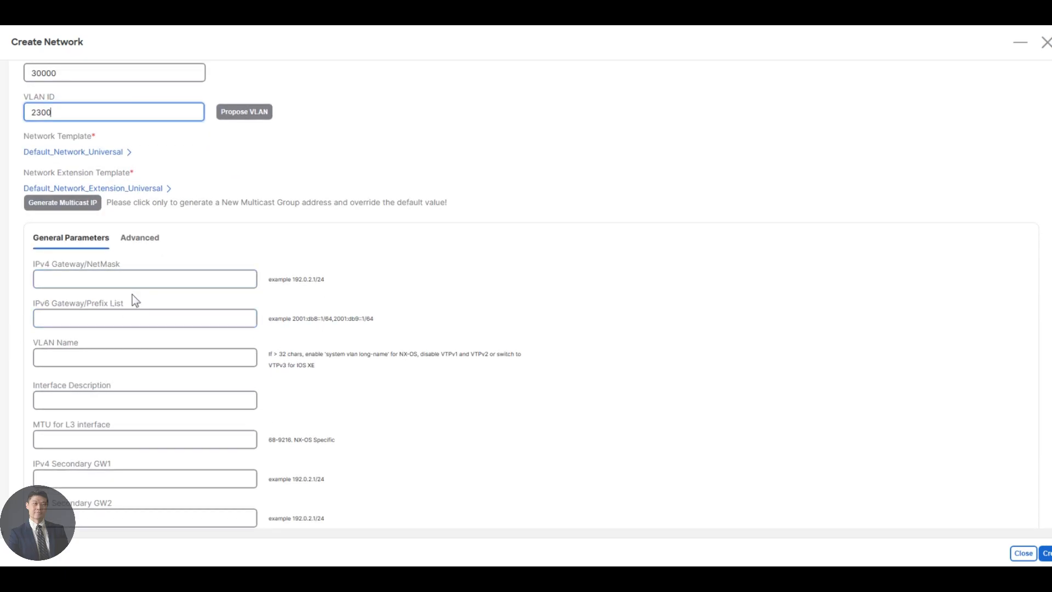
{"action": "left_click", "coordinate": [135, 279]}
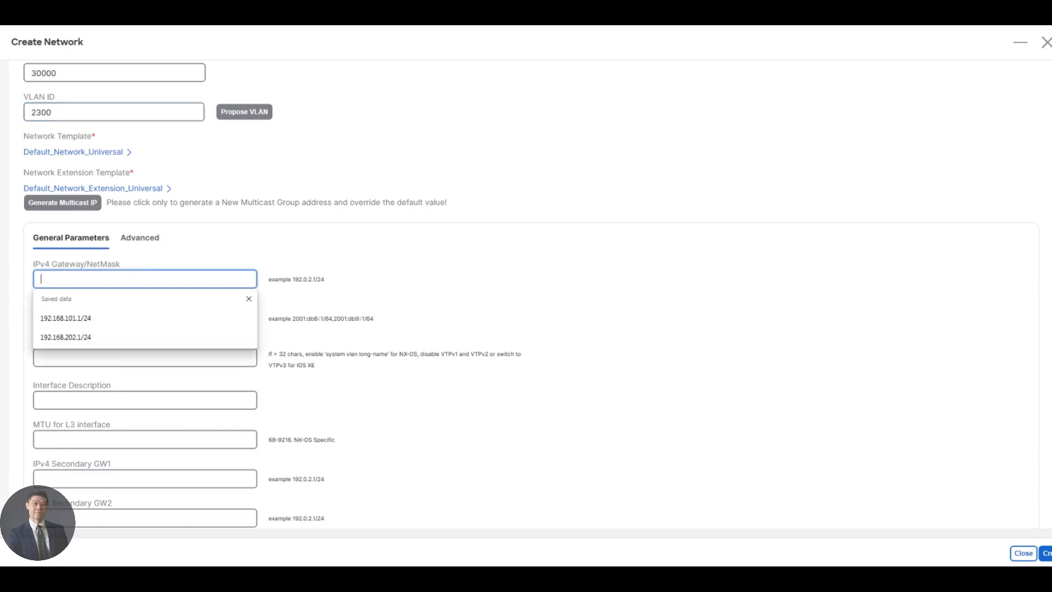
{"action": "type", "text": "192.168.11.1/24"}
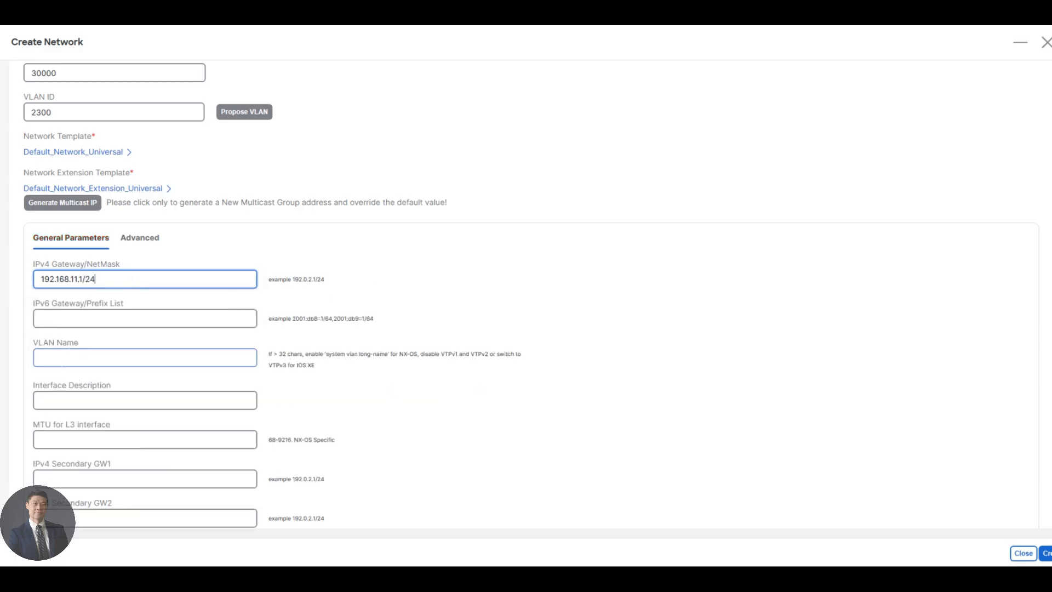
Enter bluenet1 as VLAN name and interface description, and write Bluenet1 beside L2VNI on the drawing
{"action": "left_click", "coordinate": [72, 359]}
{"action": "type", "text": "bluenet1"}
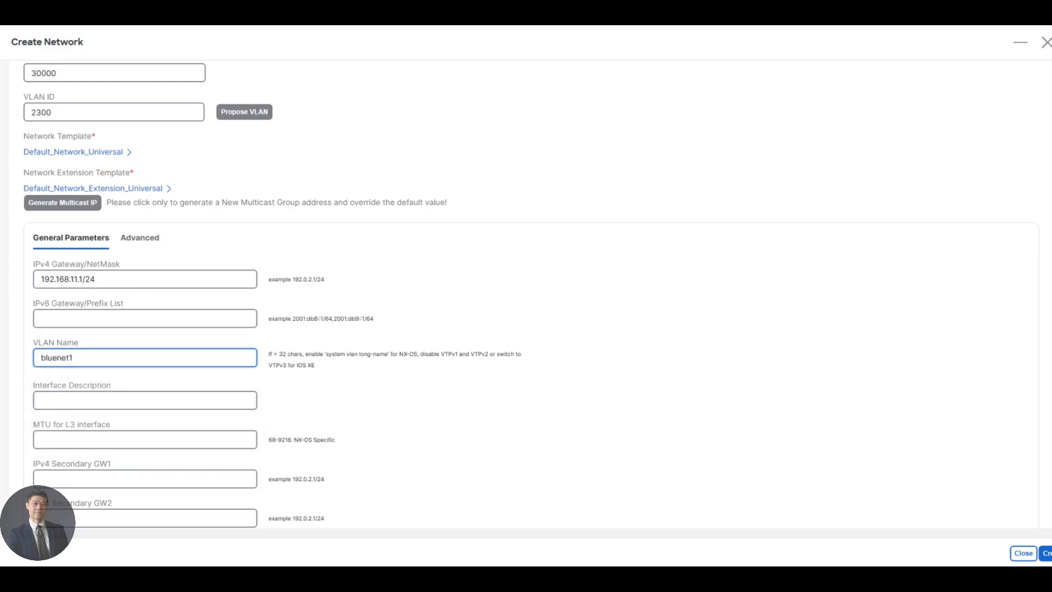
{"action": "left_click", "coordinate": [68, 404]}
{"action": "type", "text": "bluenet1"}
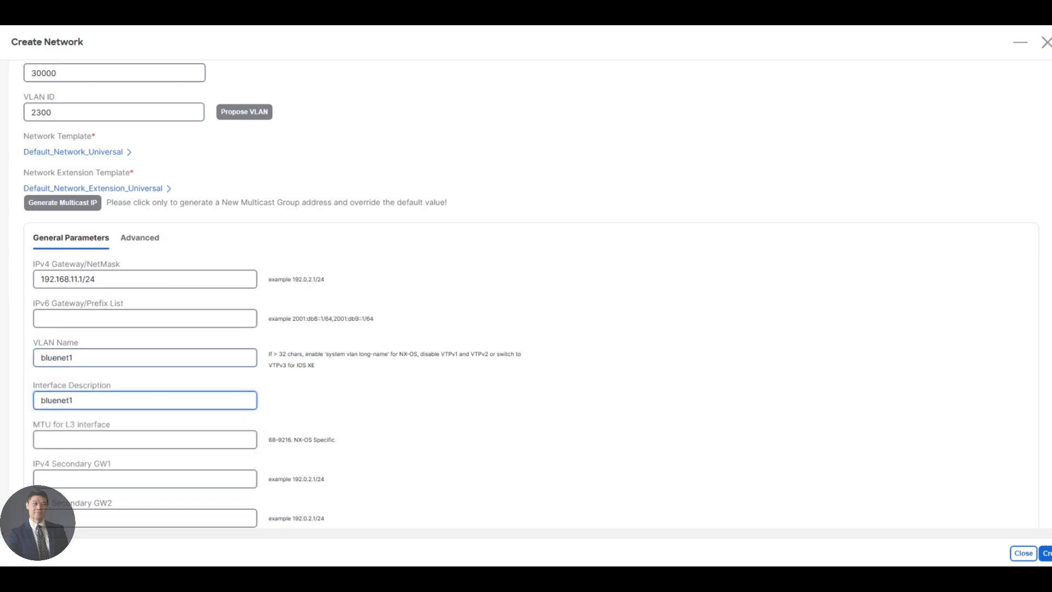
{"action": "scroll", "coordinate": [199, 338], "scroll_direction": "up", "scroll_amount": 2}
{"action": "scroll", "coordinate": [198, 338], "scroll_direction": "down", "scroll_amount": 1}
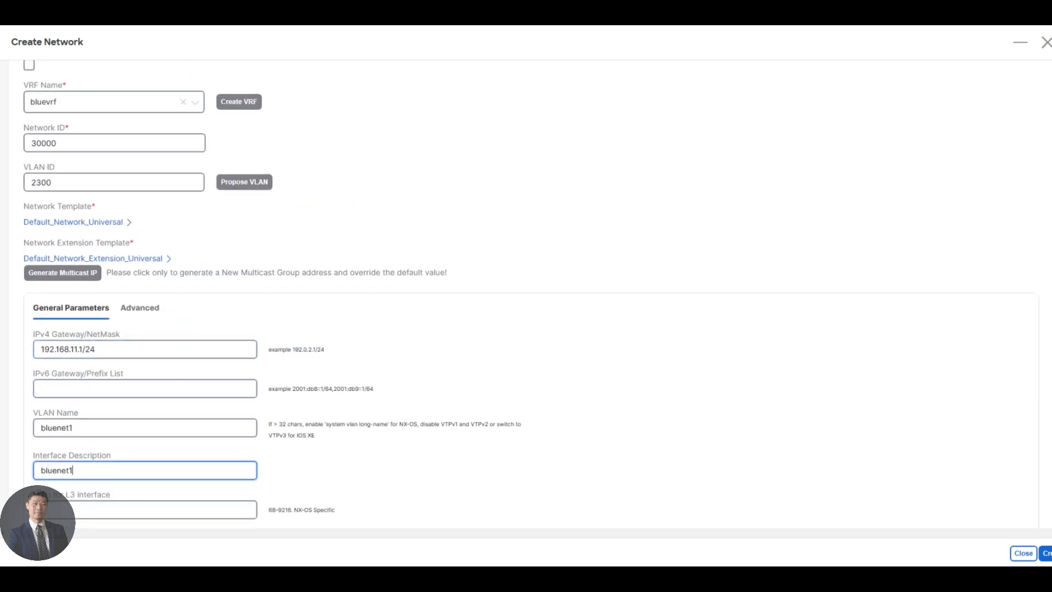
{"action": "key", "text": "alt+Tab"}
{"action": "mouse_move", "coordinate": [148, 459]}
{"action": "left_mouse_down"}
{"action": "mouse_move", "coordinate": [197, 453]}
{"action": "mouse_move", "coordinate": [204, 469]}
{"action": "left_mouse_up"}
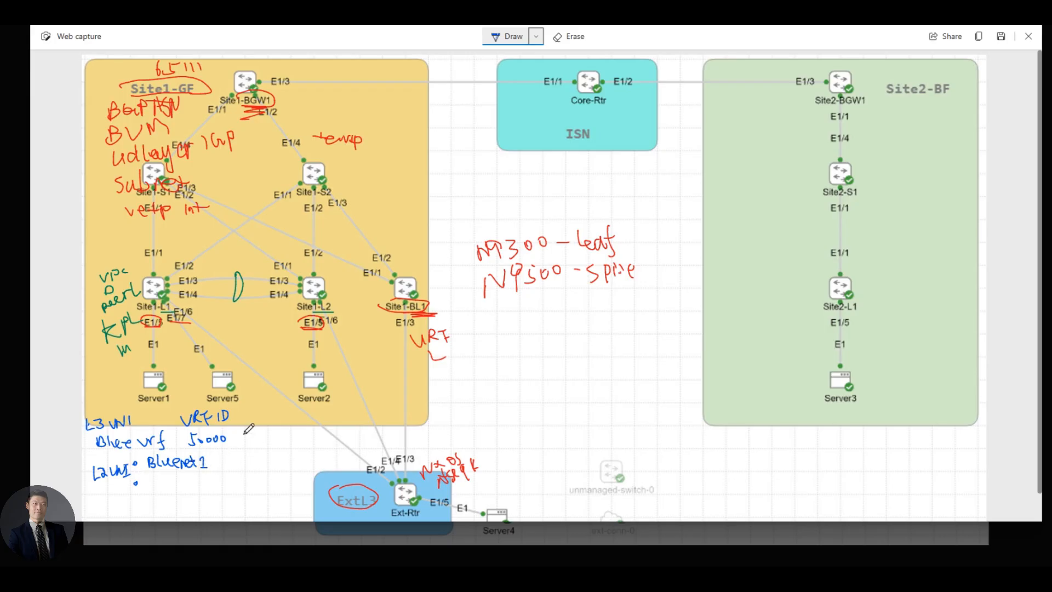
Extend the Bluenet1 note with '– 30000' and its '.11.1/24' gateway
{"action": "left_click_drag", "start_coordinate": [214, 462], "coordinate": [223, 461]}
{"action": "mouse_move", "coordinate": [231, 458]}
{"action": "left_mouse_down"}
{"action": "mouse_move", "coordinate": [279, 459]}
{"action": "mouse_move", "coordinate": [255, 461]}
{"action": "left_mouse_up"}
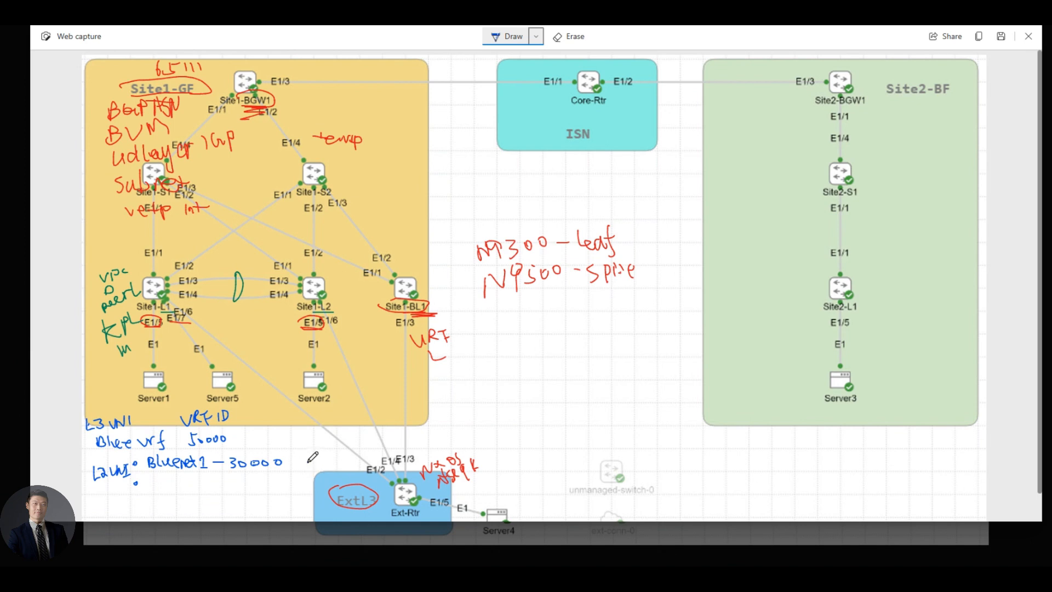
{"action": "left_click", "coordinate": [308, 461]}
{"action": "left_click_drag", "start_coordinate": [314, 456], "coordinate": [354, 464]}
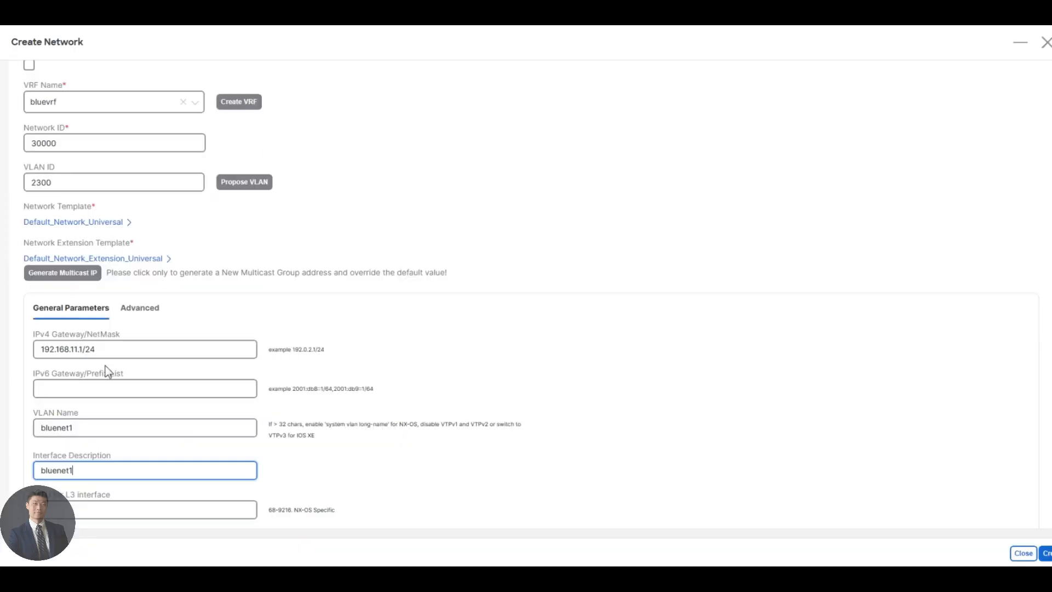
Create bluenet1 and start a second network named bluenet2
{"action": "left_click", "coordinate": [1047, 554]}
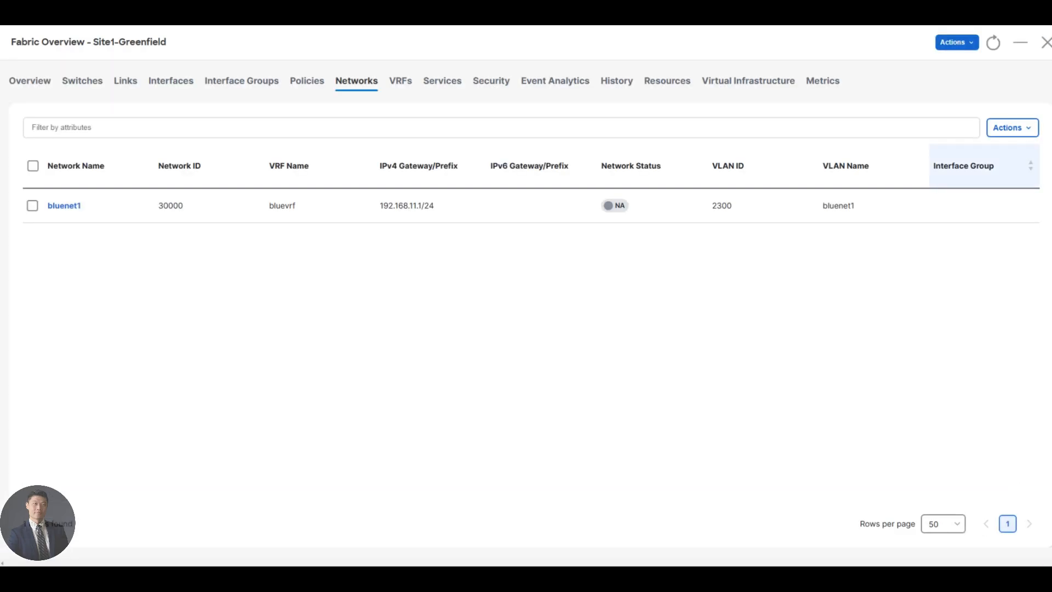
{"action": "left_click", "coordinate": [1018, 132]}
{"action": "left_click", "coordinate": [950, 159]}
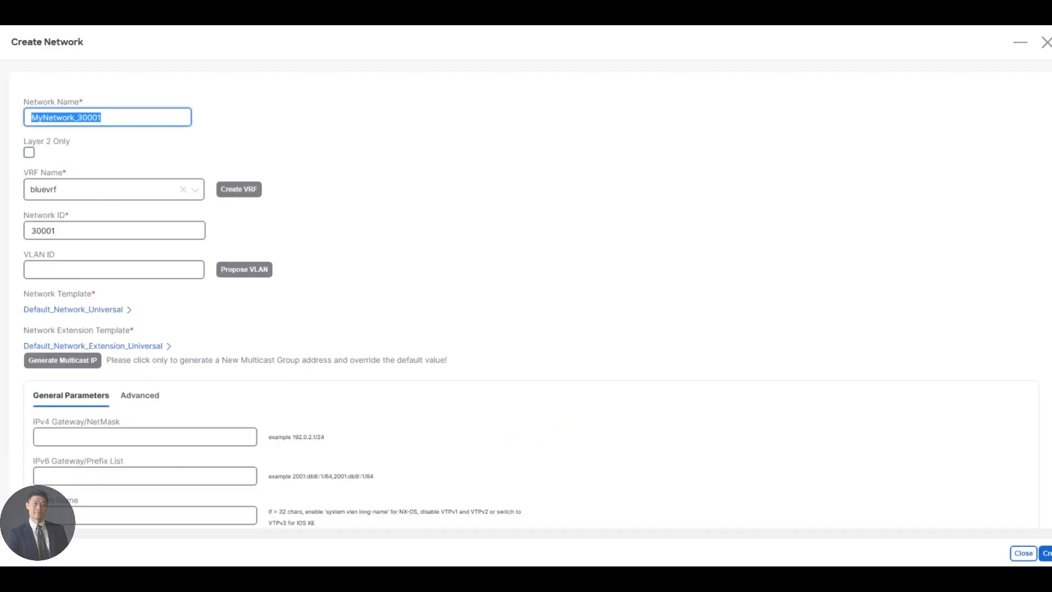
{"action": "type", "text": "bluenet2"}
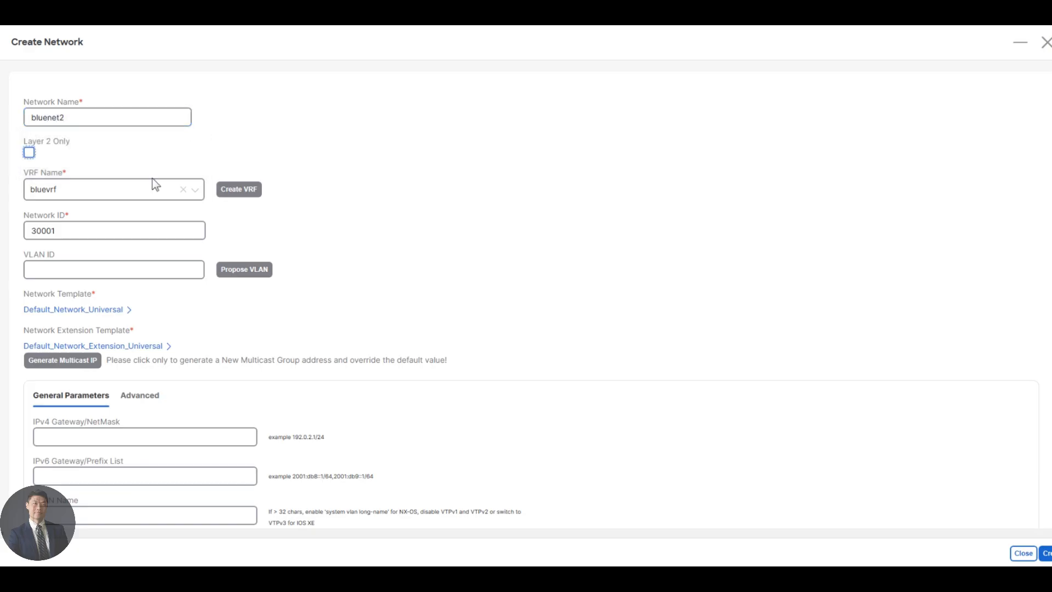
Keep bluenet2's network ID 30001 and take the proposed VLAN 2301
{"action": "left_click_drag", "start_coordinate": [62, 230], "coordinate": [1, 226]}
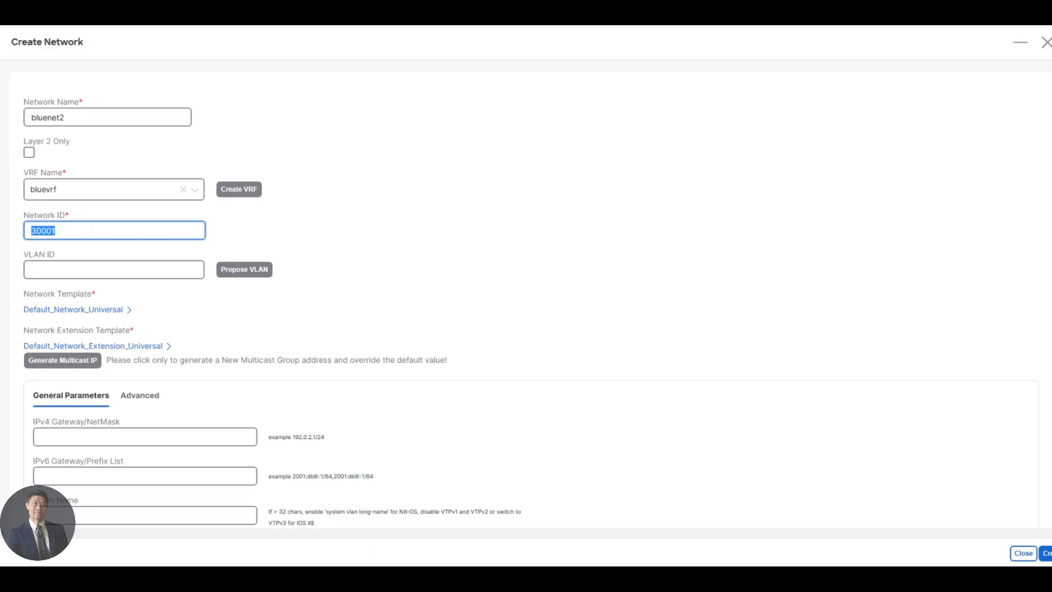
{"action": "left_click", "coordinate": [245, 271]}
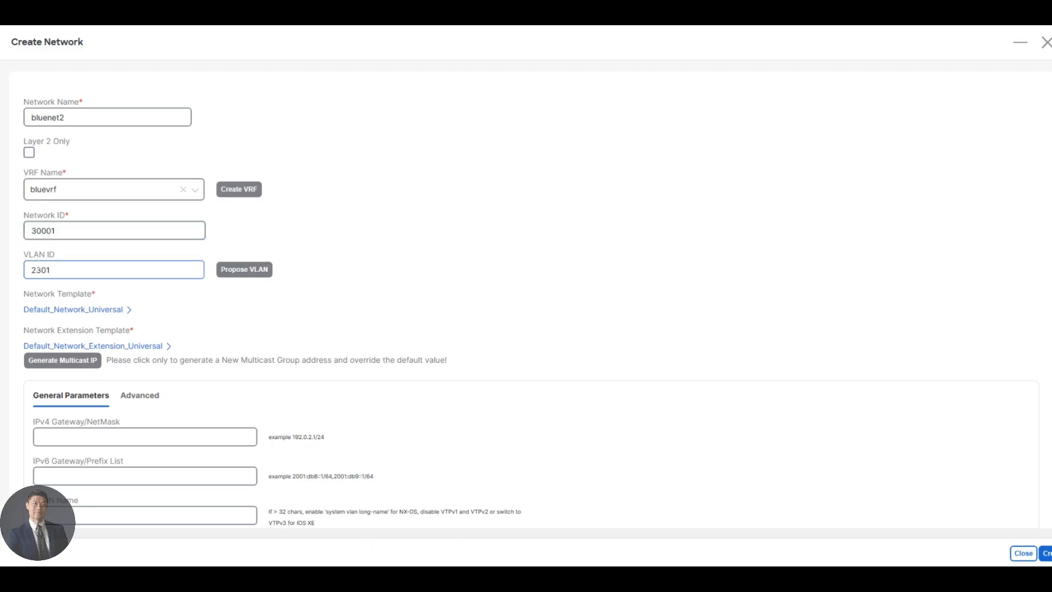
{"action": "double_click", "coordinate": [62, 270]}
{"action": "left_click", "coordinate": [74, 269]}
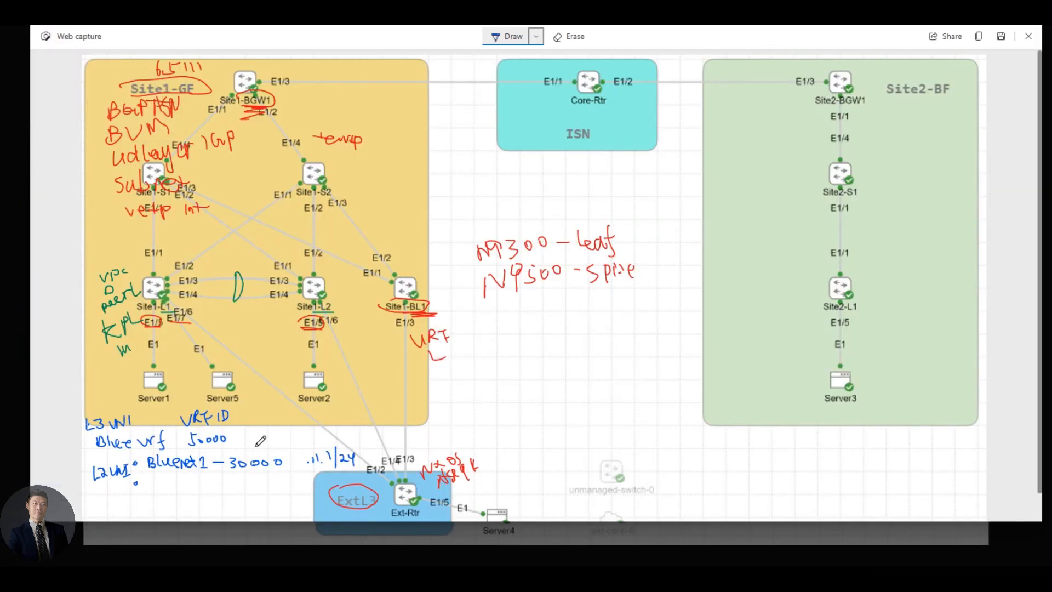
Write '— Vlan 2300' after the .11.1/24 note on the drawing
{"action": "left_click_drag", "start_coordinate": [368, 461], "coordinate": [456, 448]}
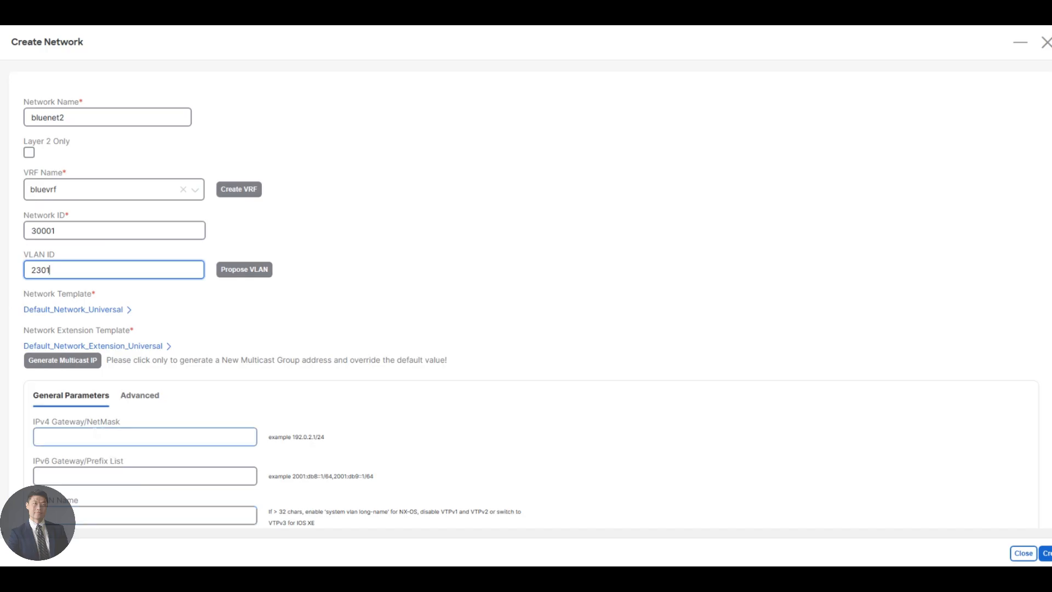
{"action": "left_click", "coordinate": [95, 432]}
Enter gateway 192.168.12.1/24 and bluenet2 as the VLAN name and interface description
{"action": "type", "text": "192"}
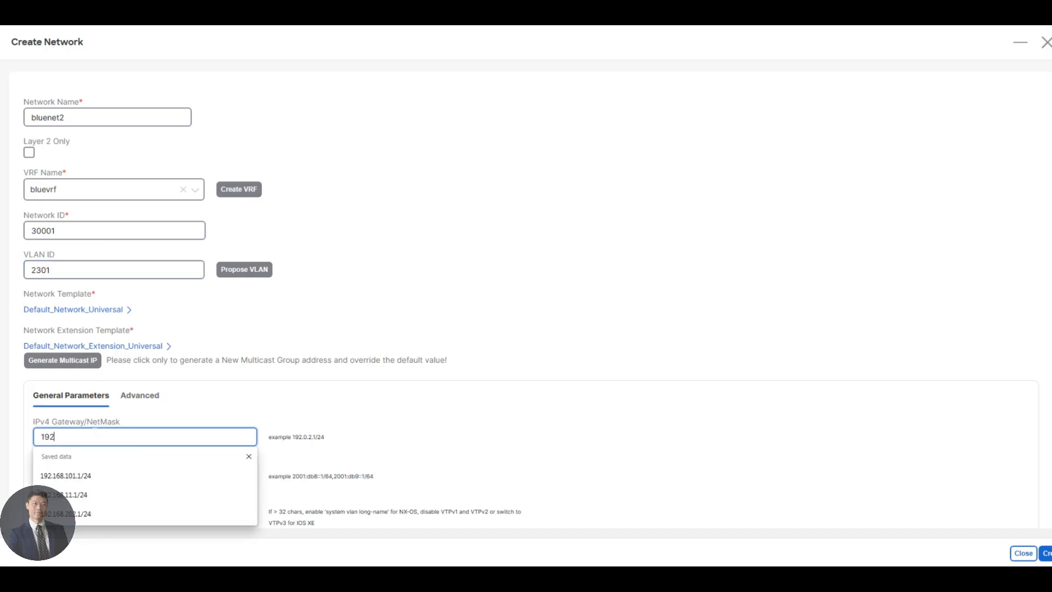
{"action": "type", "text": ".168.12.1/24"}
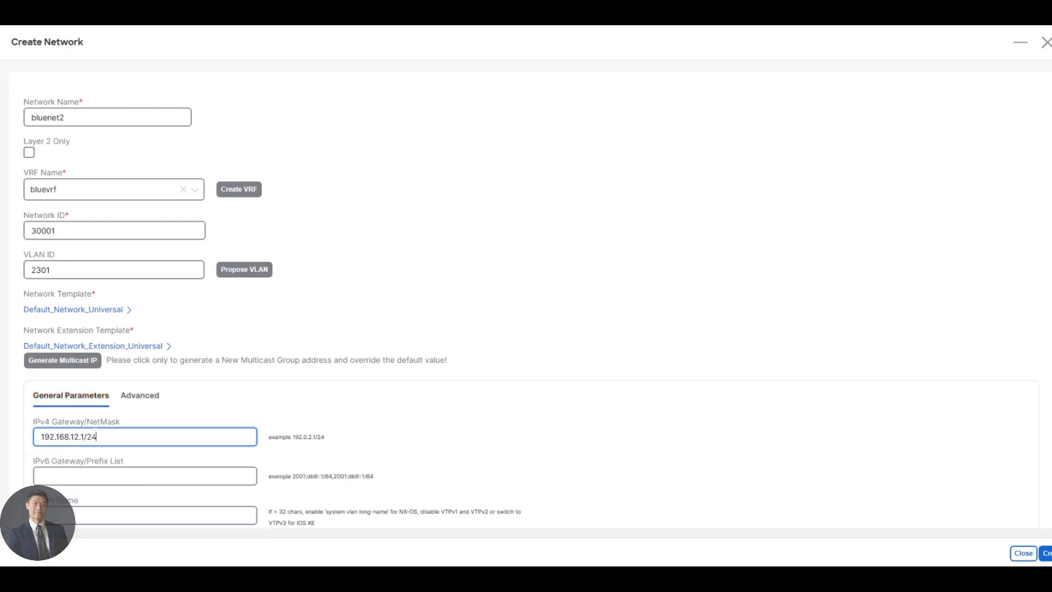
{"action": "scroll", "coordinate": [80, 424], "scroll_direction": "down", "scroll_amount": 2}
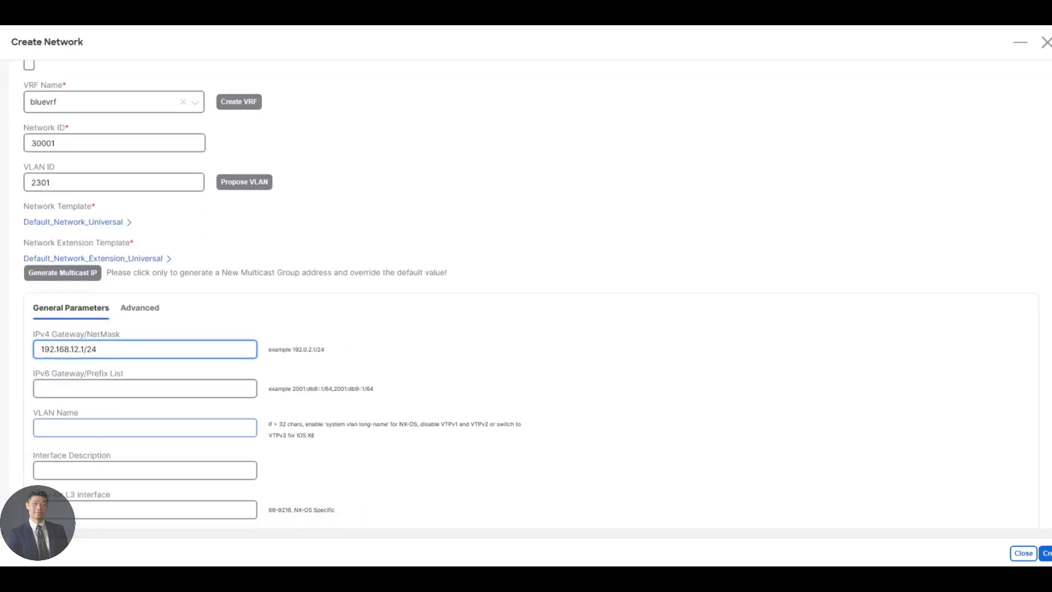
{"action": "left_click", "coordinate": [73, 407]}
{"action": "type", "text": "bl"}
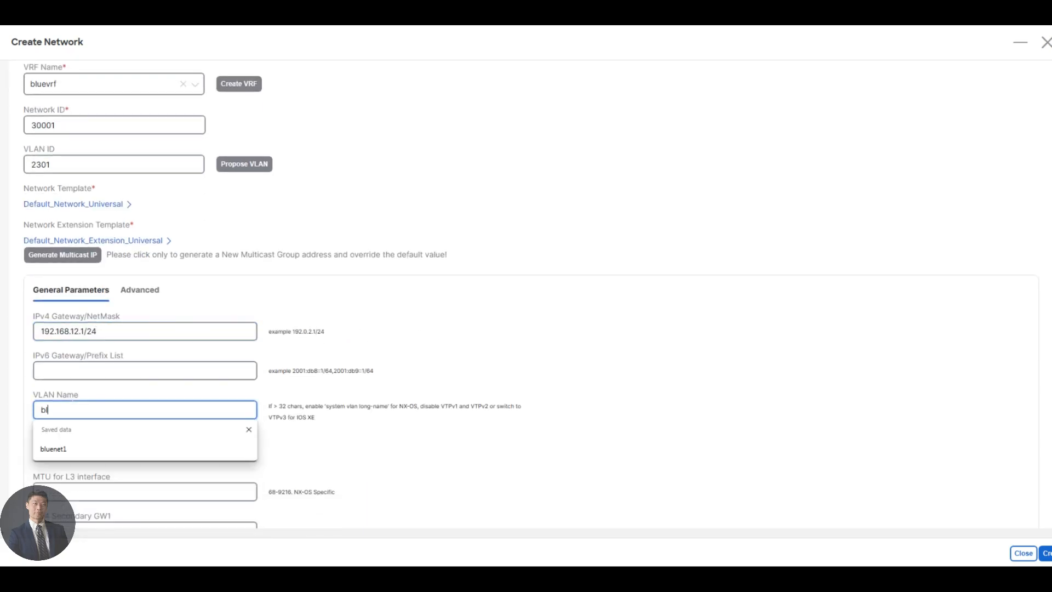
{"action": "type", "text": "uenet2"}
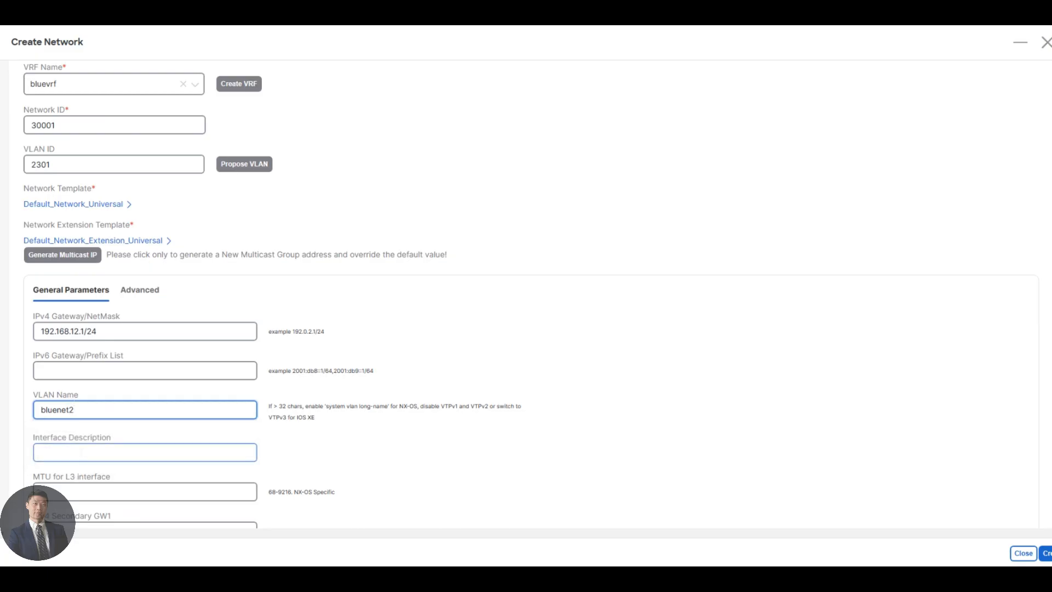
{"action": "left_click", "coordinate": [82, 456]}
{"action": "type", "text": "bluenet2"}
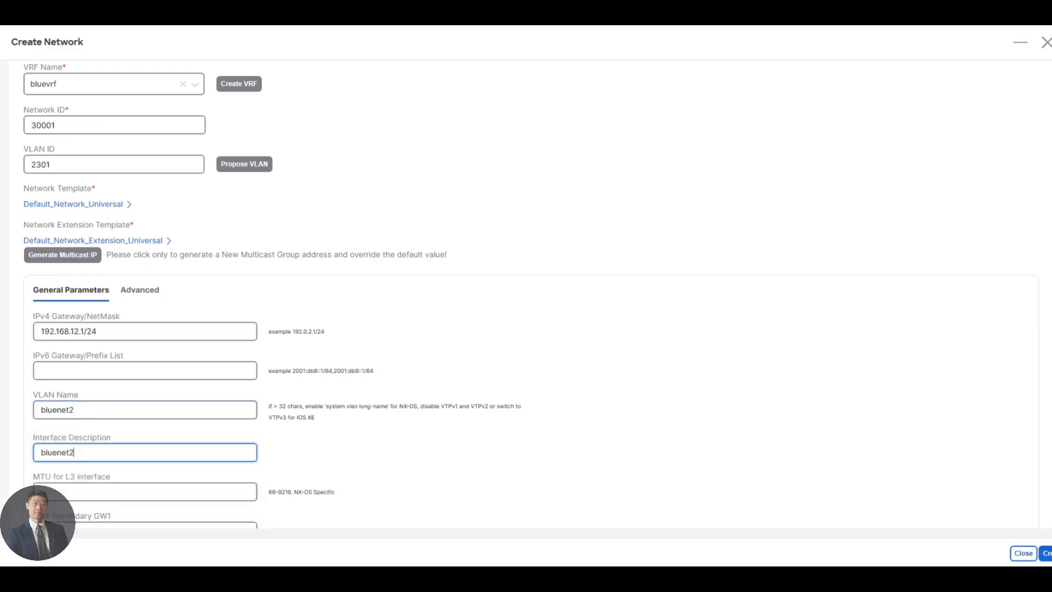
{"action": "scroll", "coordinate": [414, 492], "scroll_direction": "down", "scroll_amount": 1}
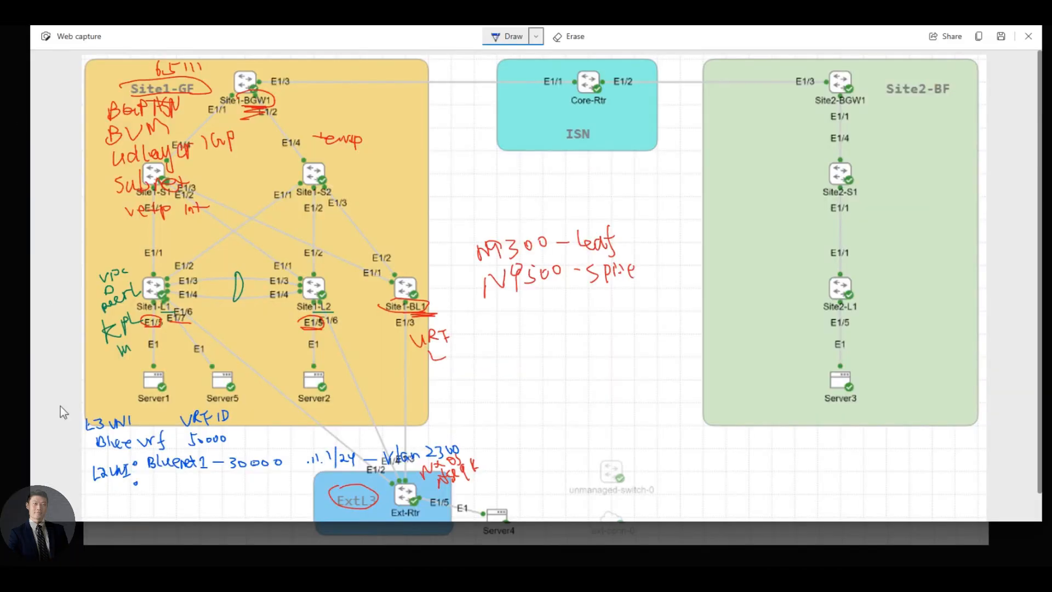
Handwrite a 'bluenet2 – 30001' line with its .12.1 gateway and VLAN 2301 below bluenet1
{"action": "scroll", "coordinate": [148, 471], "scroll_direction": "down", "scroll_amount": 1}
{"action": "left_click", "coordinate": [173, 467]}
{"action": "mouse_move", "coordinate": [150, 467]}
{"action": "left_mouse_down"}
{"action": "mouse_move", "coordinate": [243, 463]}
{"action": "mouse_move", "coordinate": [237, 470]}
{"action": "mouse_move", "coordinate": [249, 456]}
{"action": "mouse_move", "coordinate": [359, 467]}
{"action": "mouse_move", "coordinate": [405, 454]}
{"action": "mouse_move", "coordinate": [454, 463]}
{"action": "mouse_move", "coordinate": [443, 465]}
{"action": "left_mouse_up"}
{"action": "left_click", "coordinate": [182, 466]}
{"action": "left_click", "coordinate": [309, 460]}
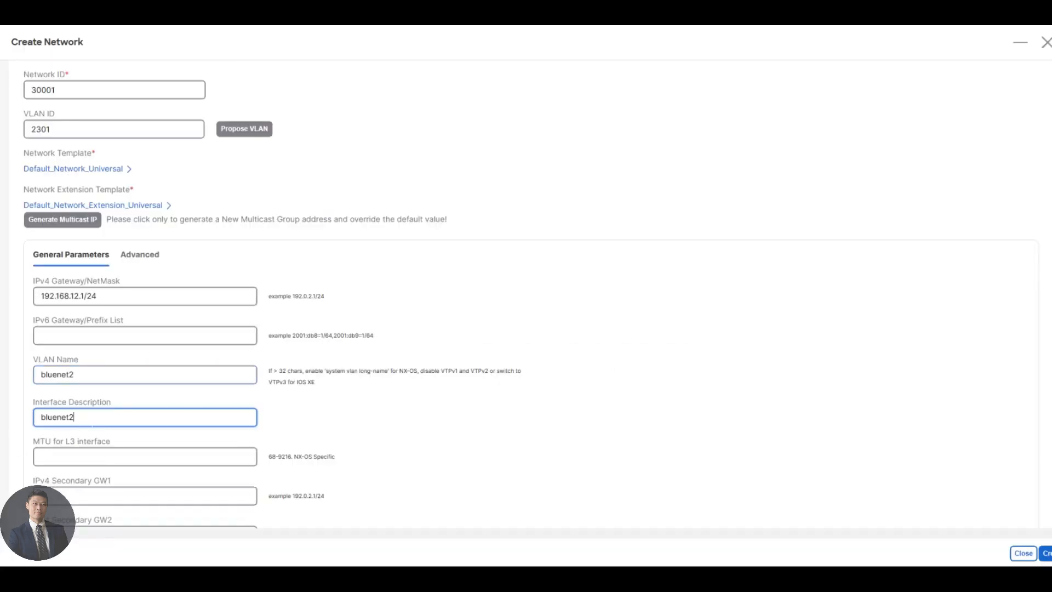
Create bluenet2 (30001, VLAN 2301, 192.168.12.1/24) and check it beside bluenet1 in the networks list
{"action": "left_click", "coordinate": [1049, 554]}
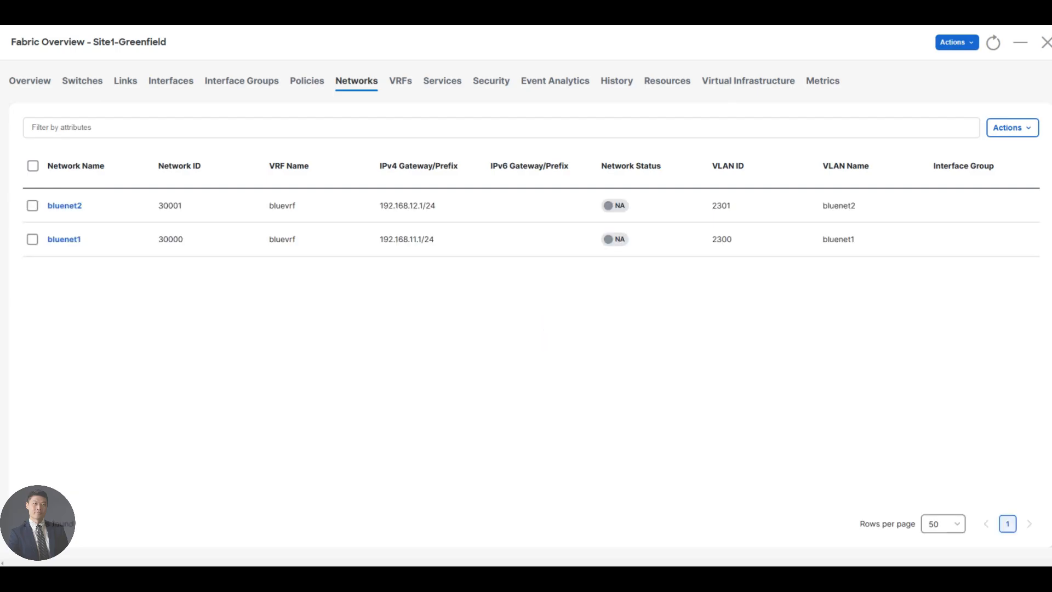
{"action": "left_click_drag", "start_coordinate": [129, 225], "coordinate": [835, 333]}
{"action": "left_click", "coordinate": [830, 327]}
{"action": "left_click", "coordinate": [531, 13]}
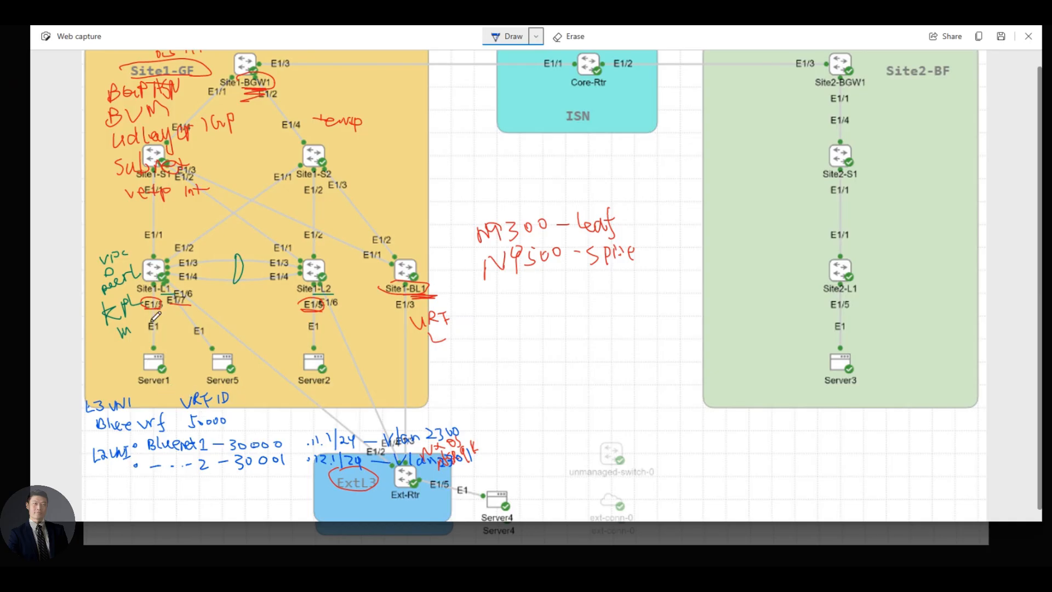
Draw short marks under the E1/5 links of Site1-L1 and Site1-L2 on the topology
{"action": "left_click_drag", "start_coordinate": [156, 309], "coordinate": [156, 319]}
{"action": "left_click_drag", "start_coordinate": [313, 310], "coordinate": [313, 323]}
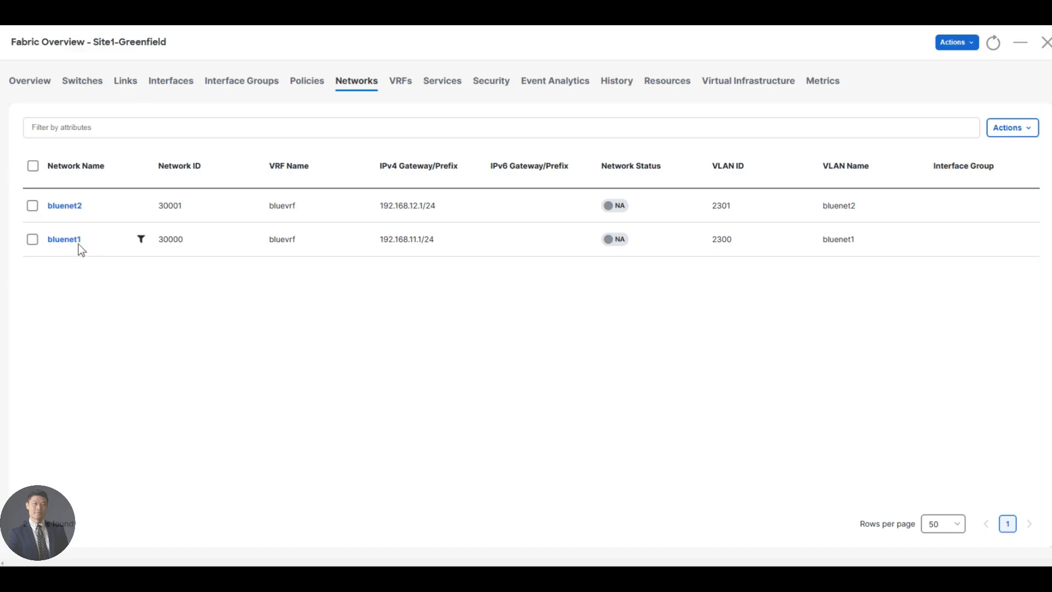
Attach bluenet1 (VLAN 2300) to Site1-L1/L2 with port Ethernet1/5 on Site1-L1, and save
{"action": "left_click", "coordinate": [65, 240]}
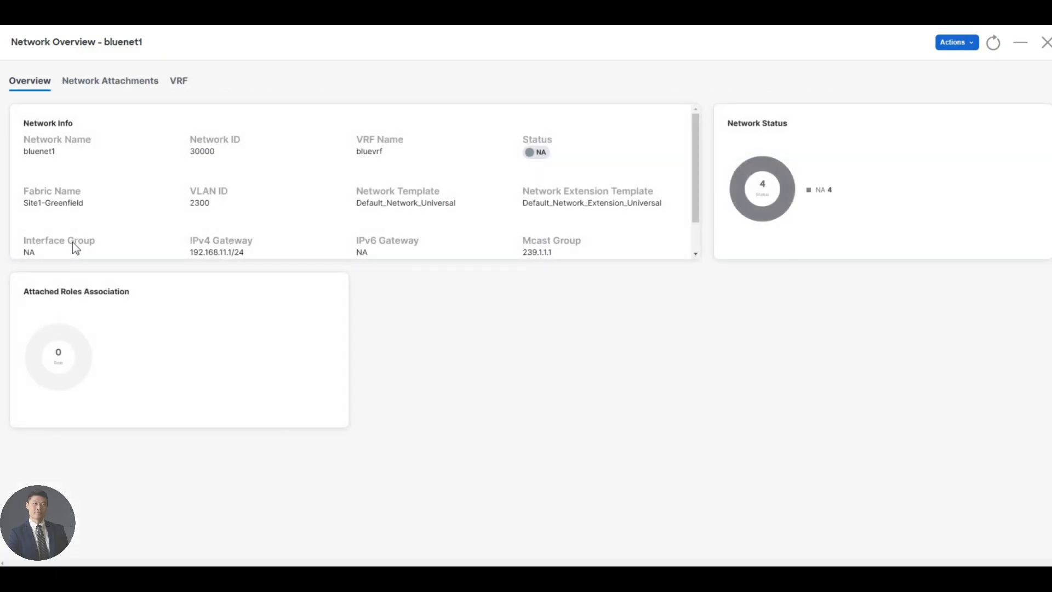
{"action": "left_click", "coordinate": [104, 83]}
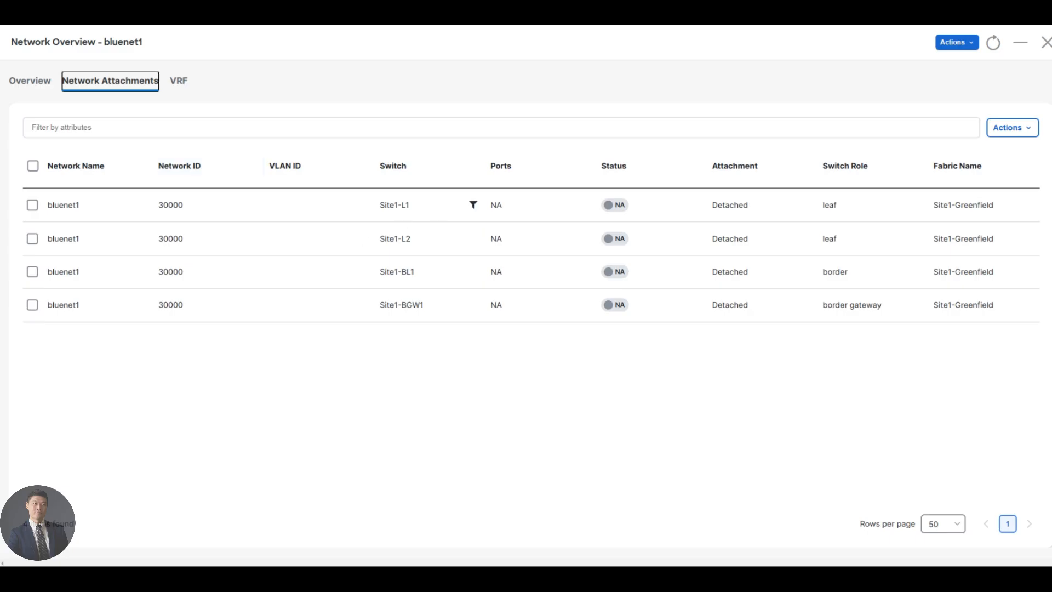
{"action": "left_click", "coordinate": [32, 205]}
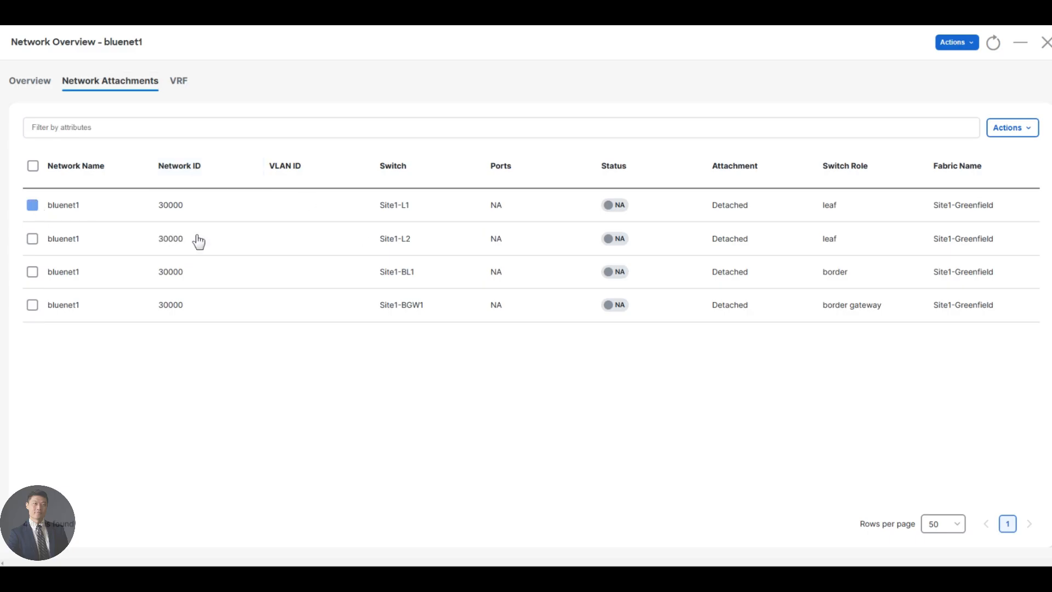
{"action": "left_click", "coordinate": [1029, 135]}
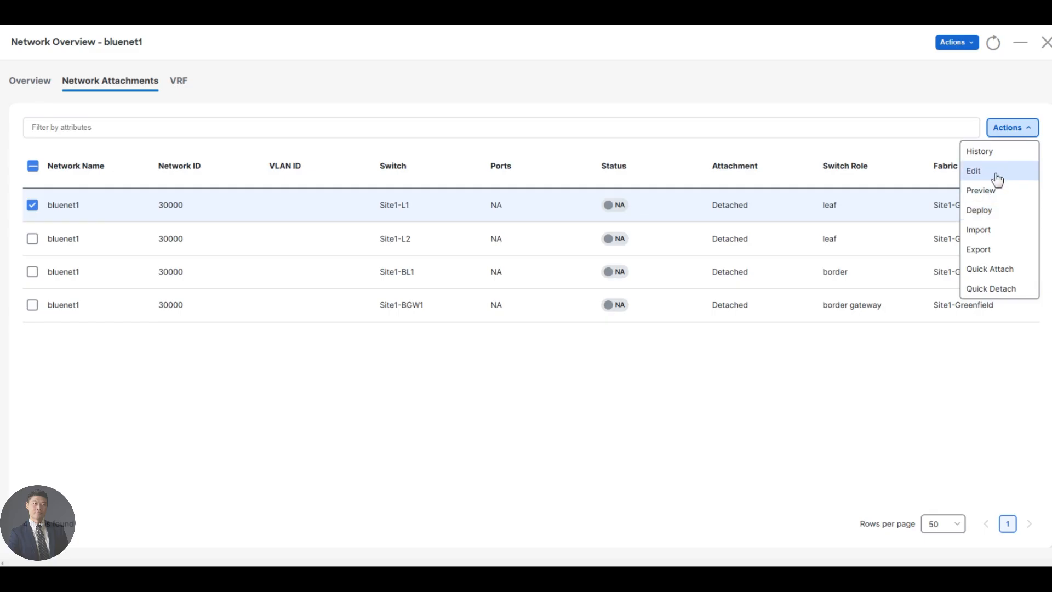
{"action": "left_click", "coordinate": [996, 175]}
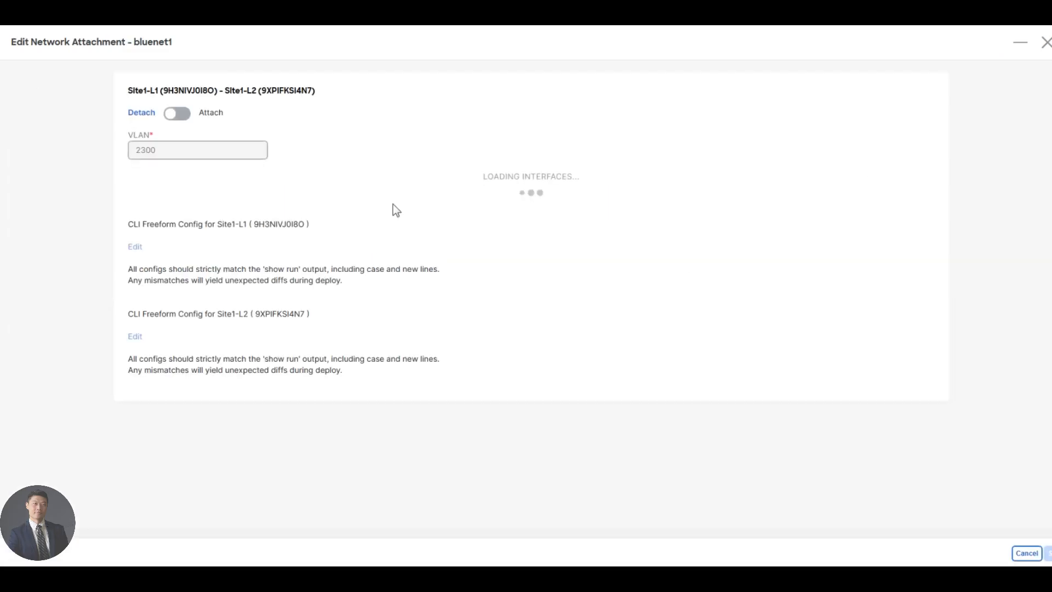
{"action": "left_click", "coordinate": [176, 119]}
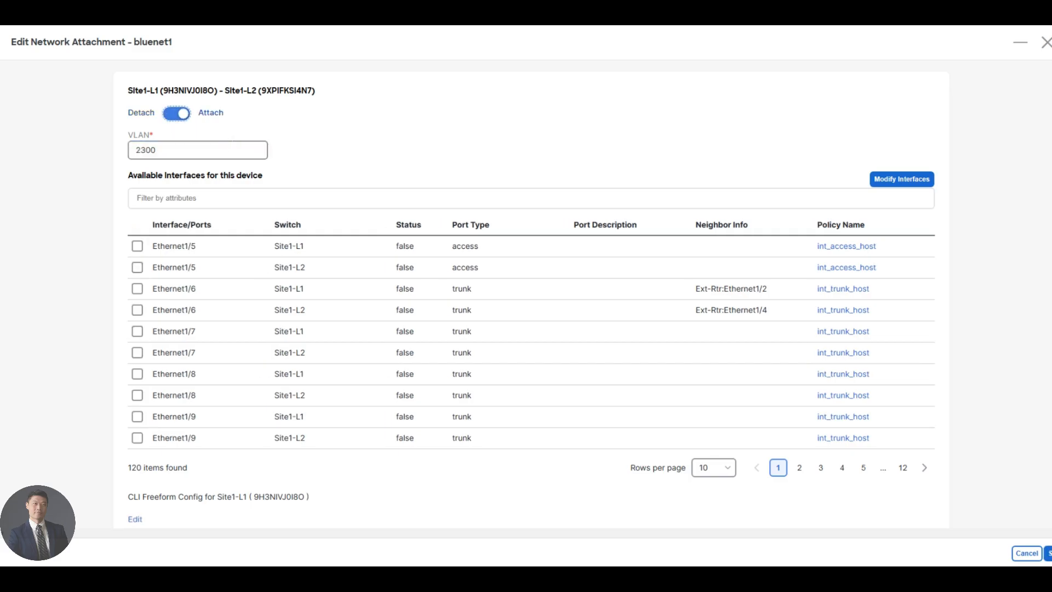
{"action": "left_click", "coordinate": [137, 247]}
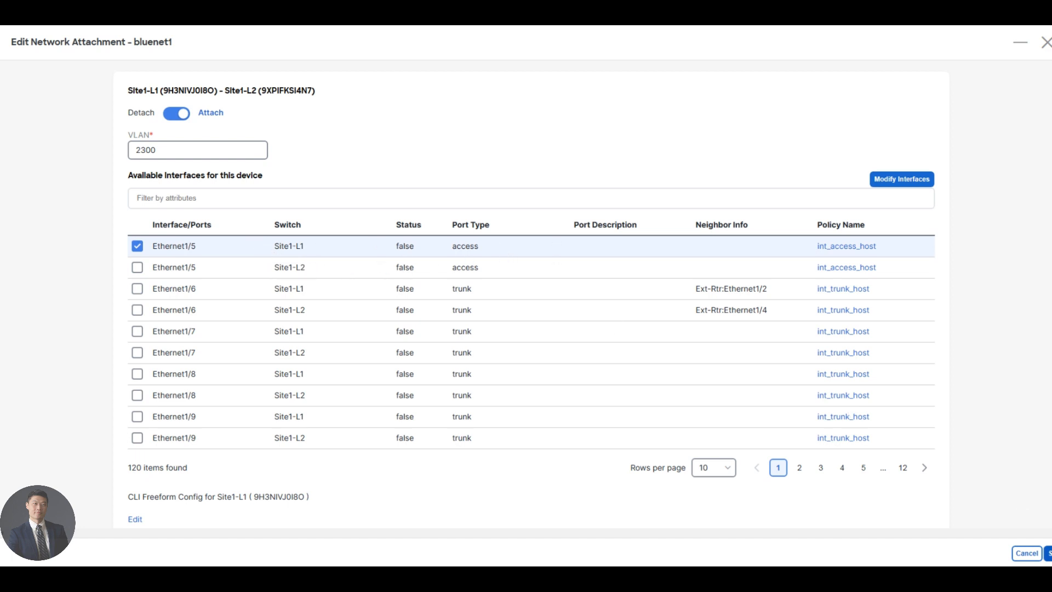
{"action": "left_click", "coordinate": [1049, 554]}
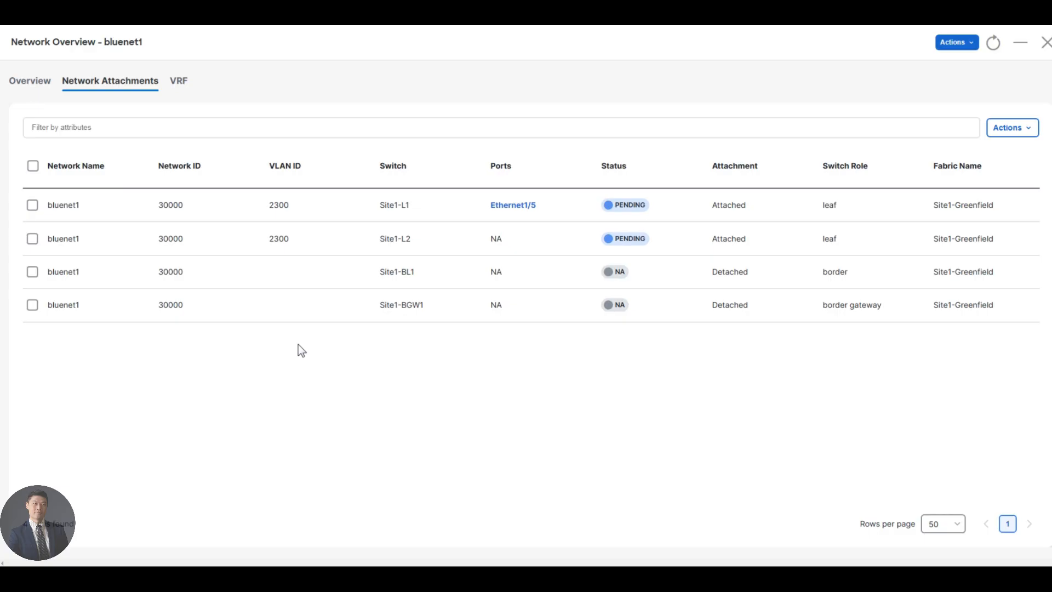
Attach bluenet2 (VLAN 2301) to Site1-L1/L2 with port Ethernet1/5 on Site1-L2
{"action": "left_click", "coordinate": [1047, 44]}
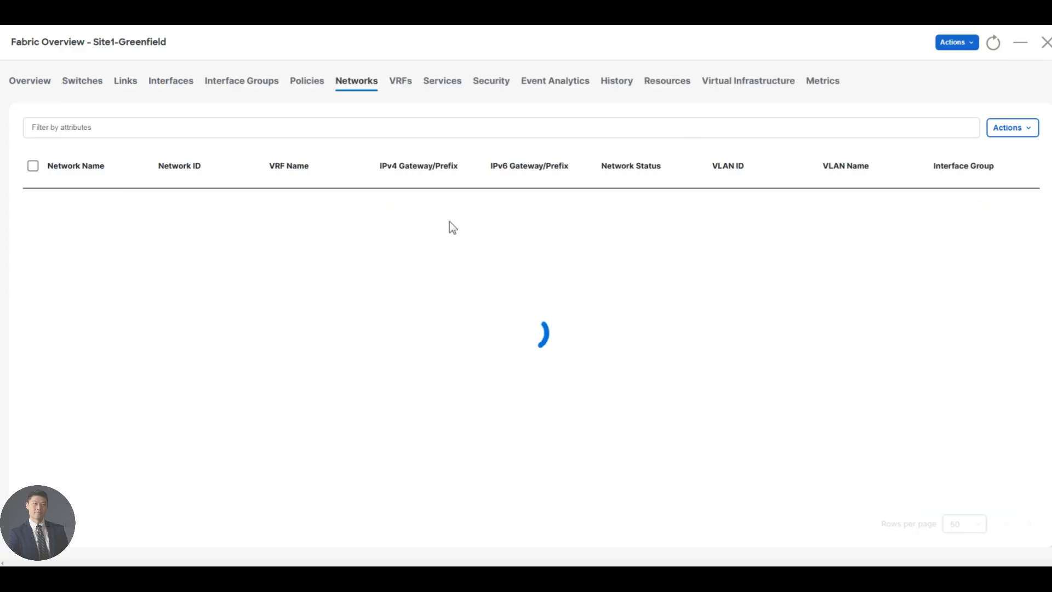
{"action": "left_click", "coordinate": [60, 206]}
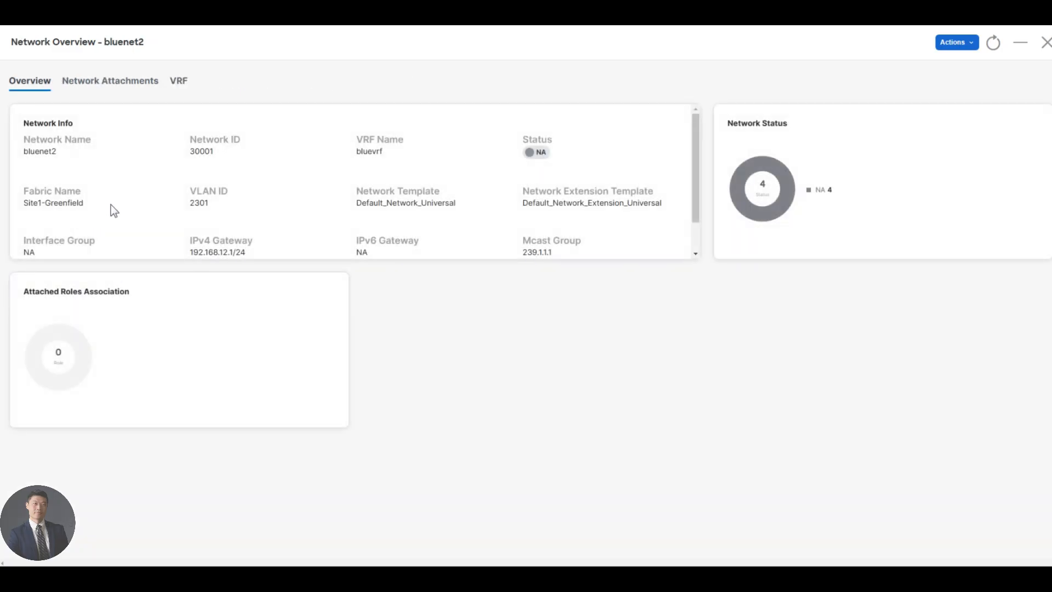
{"action": "left_click", "coordinate": [112, 84]}
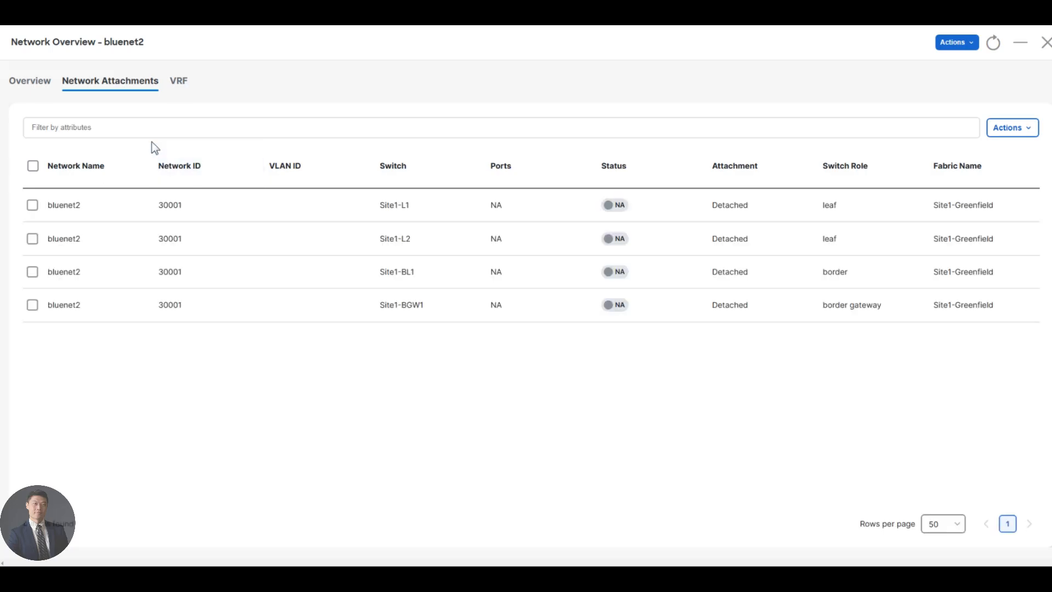
{"action": "left_click", "coordinate": [32, 239]}
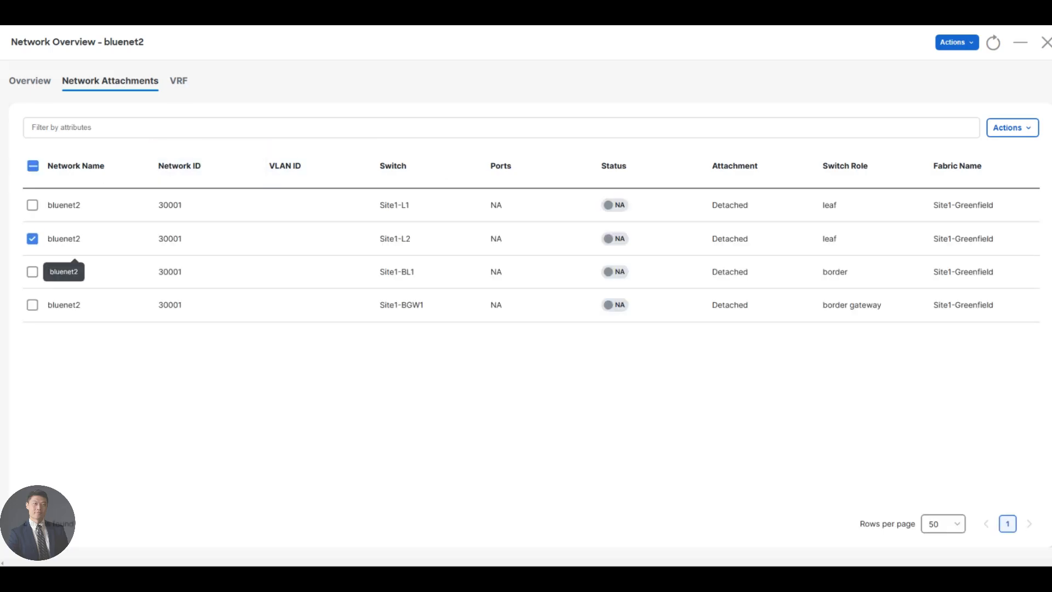
{"action": "left_click", "coordinate": [1013, 130]}
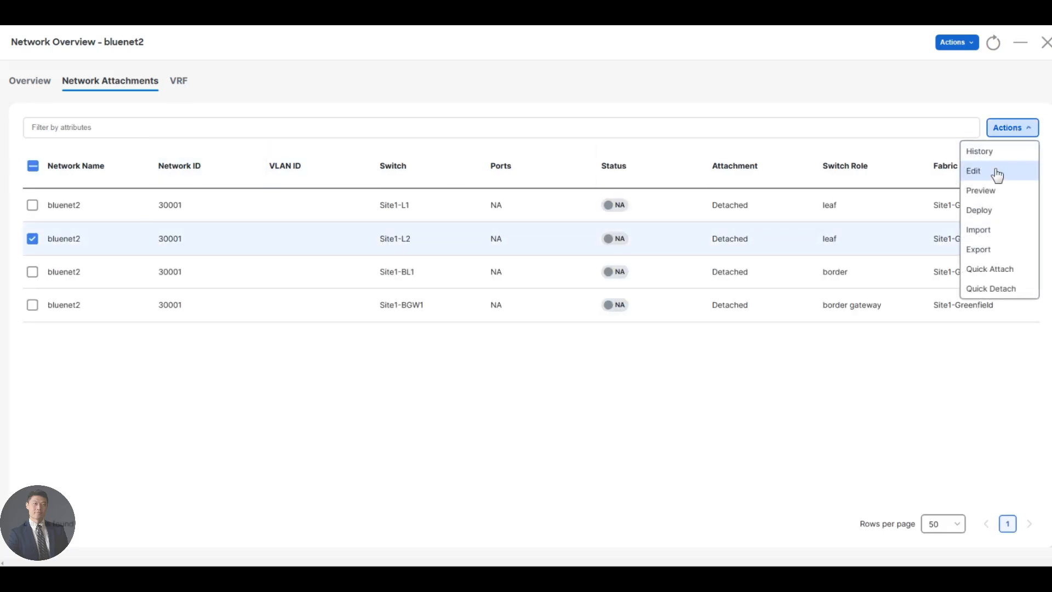
{"action": "left_click", "coordinate": [981, 172]}
{"action": "left_click", "coordinate": [176, 114]}
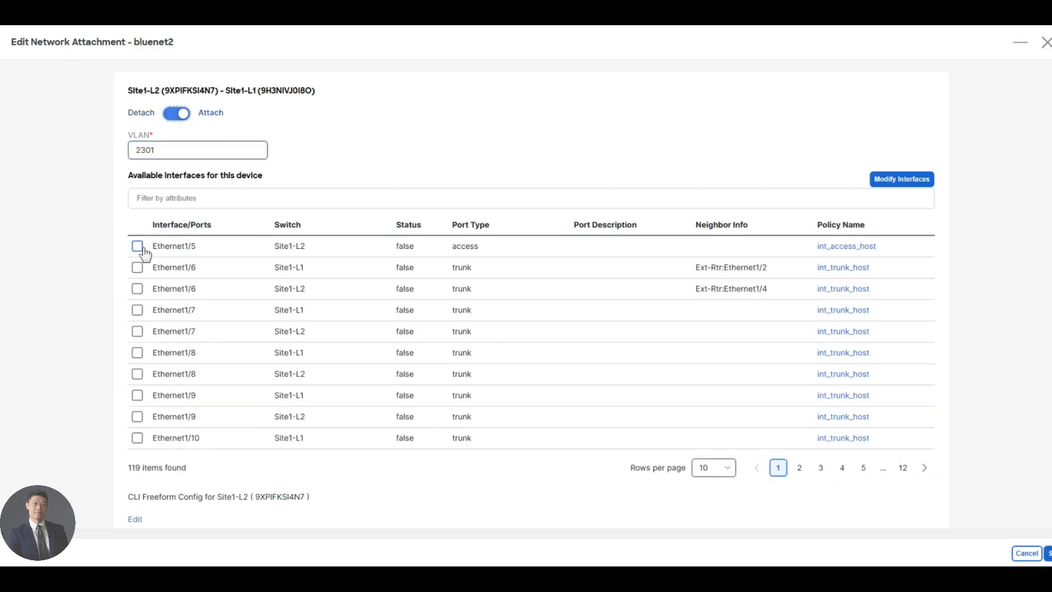
{"action": "left_click", "coordinate": [137, 246]}
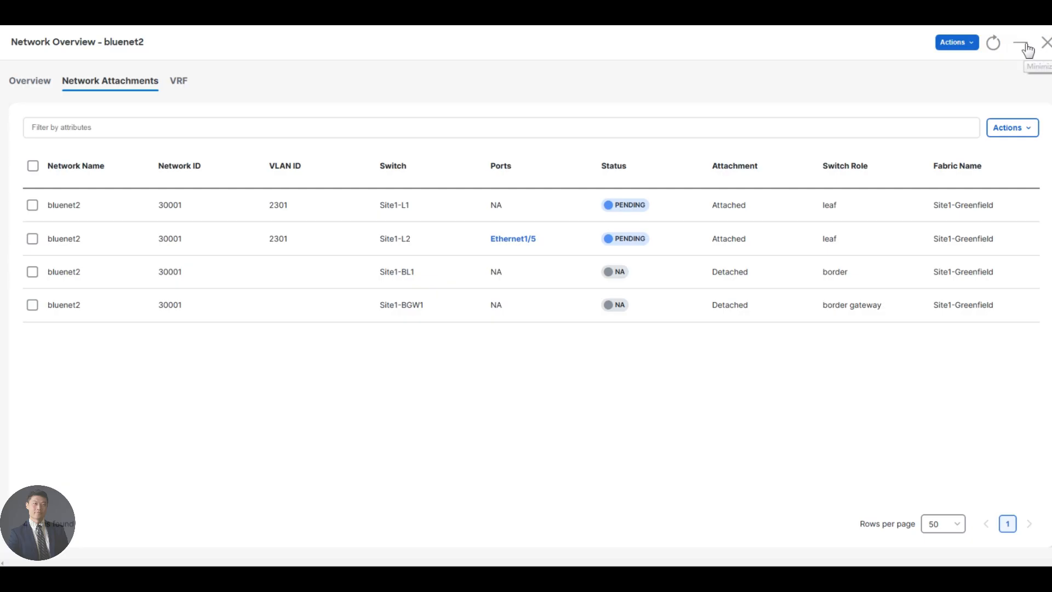
{"action": "left_click", "coordinate": [1046, 42]}
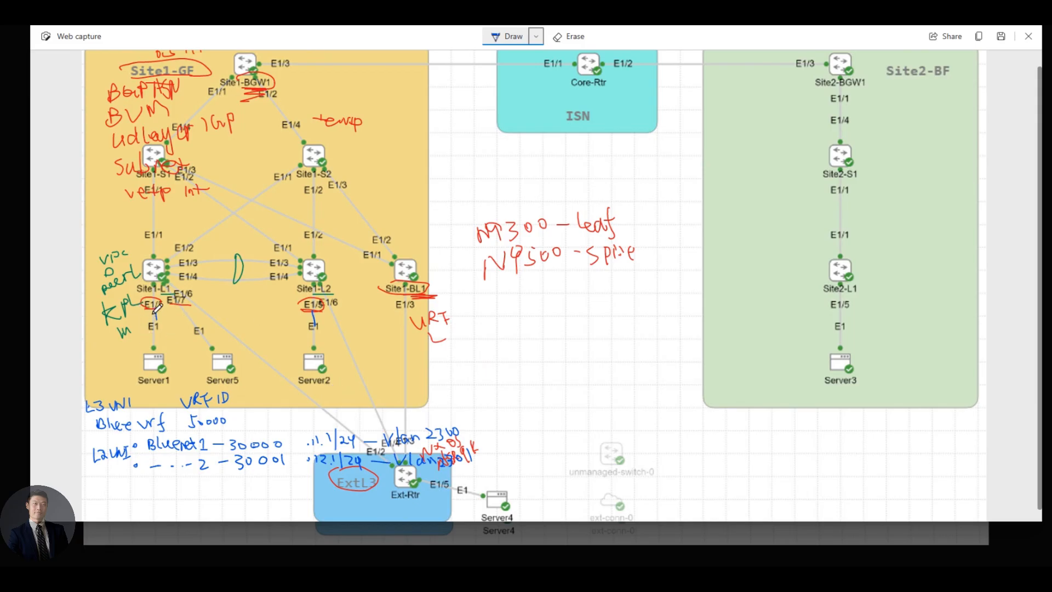
In blue ink, circle the E1/5 server ports on Site1-L1 and Site1-L2 and add BN labels
{"action": "left_click_drag", "start_coordinate": [146, 312], "coordinate": [166, 311]}
{"action": "left_click_drag", "start_coordinate": [161, 317], "coordinate": [181, 325]}
{"action": "mouse_move", "coordinate": [307, 312]}
{"action": "left_mouse_down"}
{"action": "mouse_move", "coordinate": [317, 302]}
{"action": "mouse_move", "coordinate": [302, 309]}
{"action": "left_mouse_up"}
{"action": "mouse_move", "coordinate": [332, 314]}
{"action": "left_mouse_down"}
{"action": "mouse_move", "coordinate": [334, 324]}
{"action": "mouse_move", "coordinate": [347, 310]}
{"action": "mouse_move", "coordinate": [359, 315]}
{"action": "left_mouse_up"}
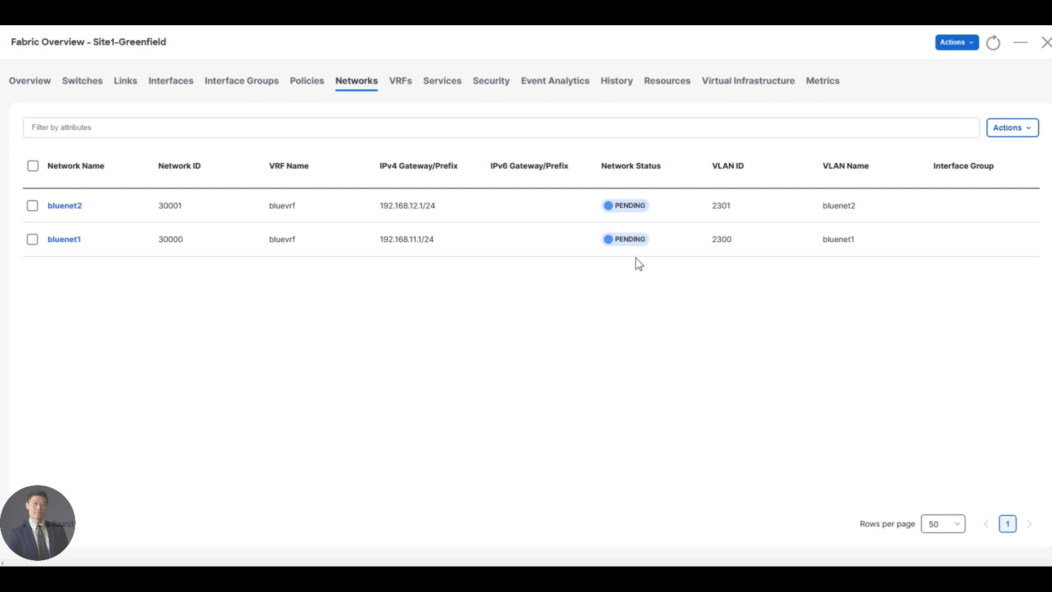
Recalculate the fabric config and open Site1-L1's 86-line pending configuration
{"action": "left_click", "coordinate": [963, 49]}
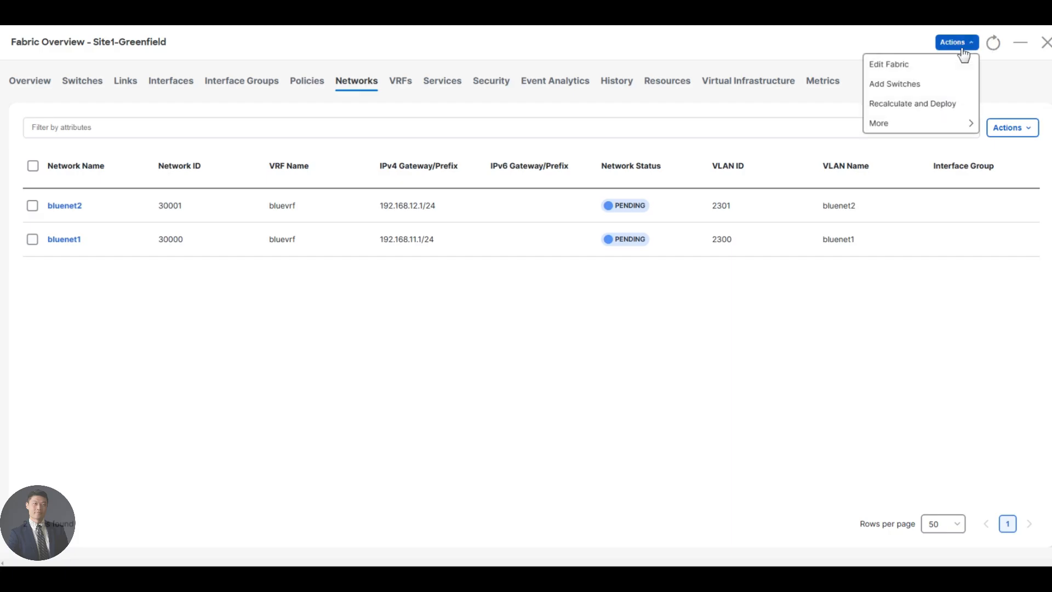
{"action": "left_click", "coordinate": [925, 108]}
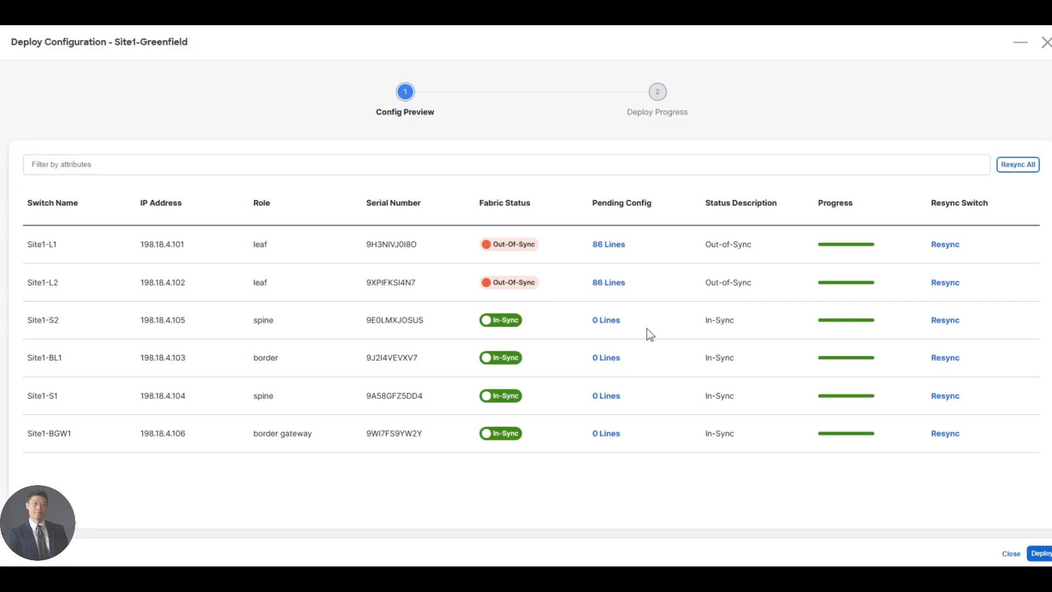
{"action": "left_click", "coordinate": [608, 245]}
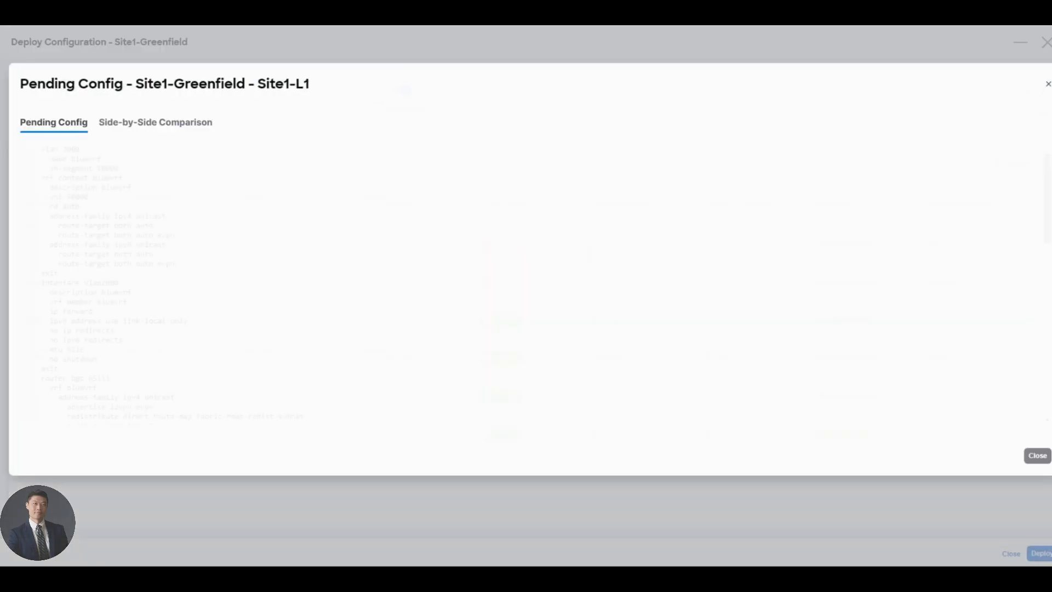
Scroll through Site1-L1's pending config and close the preview
{"action": "scroll", "coordinate": [419, 250], "scroll_direction": "down", "scroll_amount": 5}
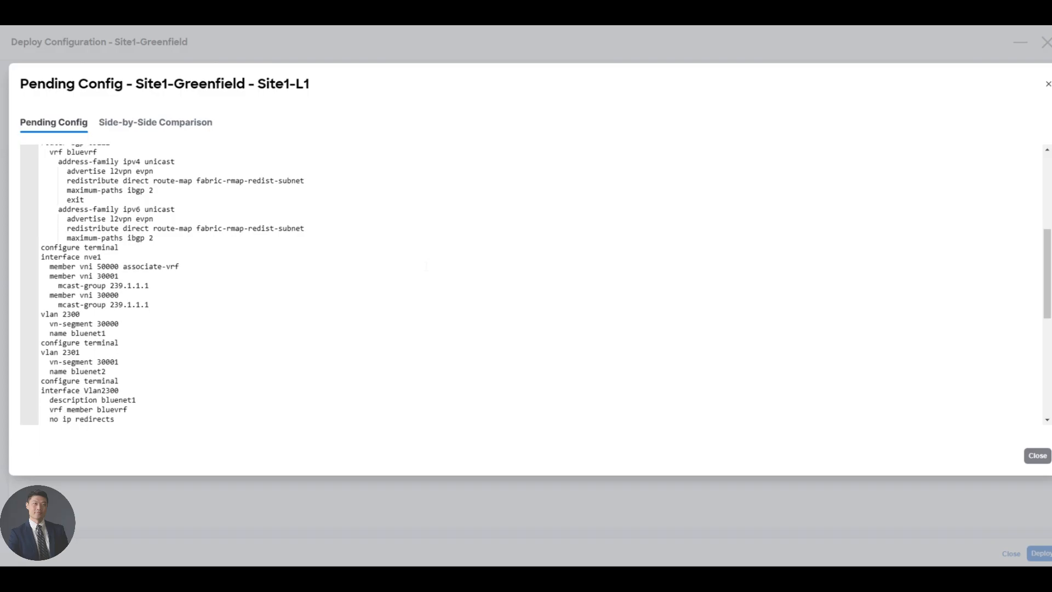
{"action": "scroll", "coordinate": [420, 249], "scroll_direction": "down", "scroll_amount": 1}
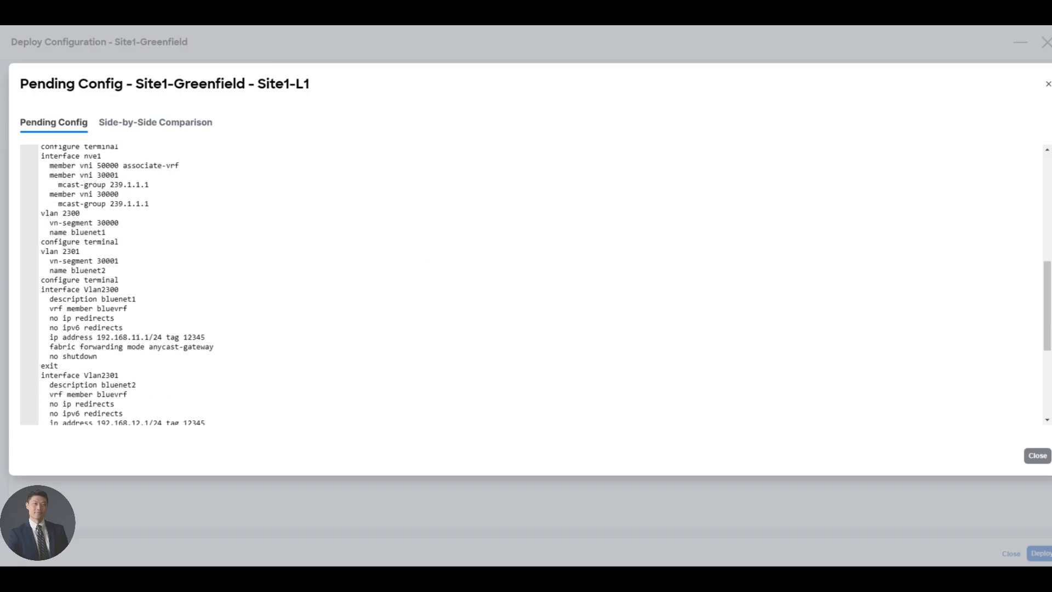
{"action": "scroll", "coordinate": [427, 262], "scroll_direction": "down", "scroll_amount": 4}
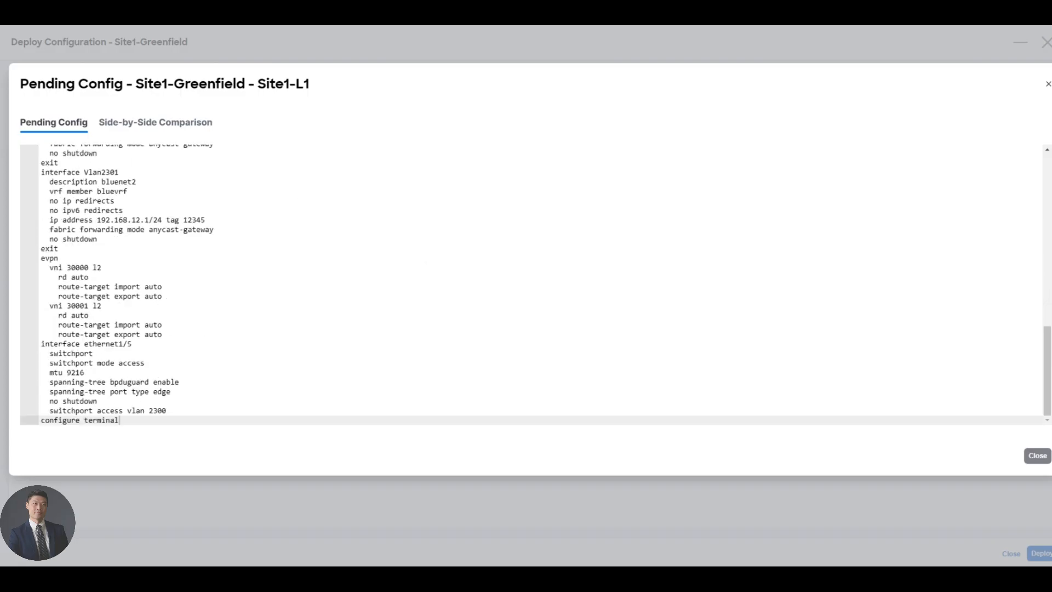
{"action": "scroll", "coordinate": [427, 260], "scroll_direction": "up", "scroll_amount": 10}
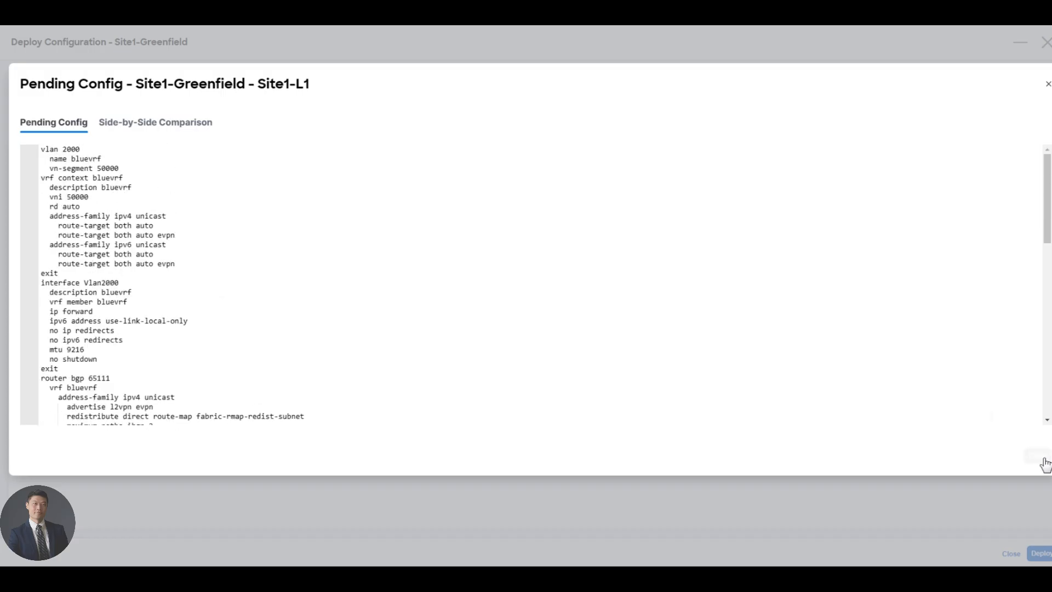
{"action": "left_click", "coordinate": [1044, 465]}
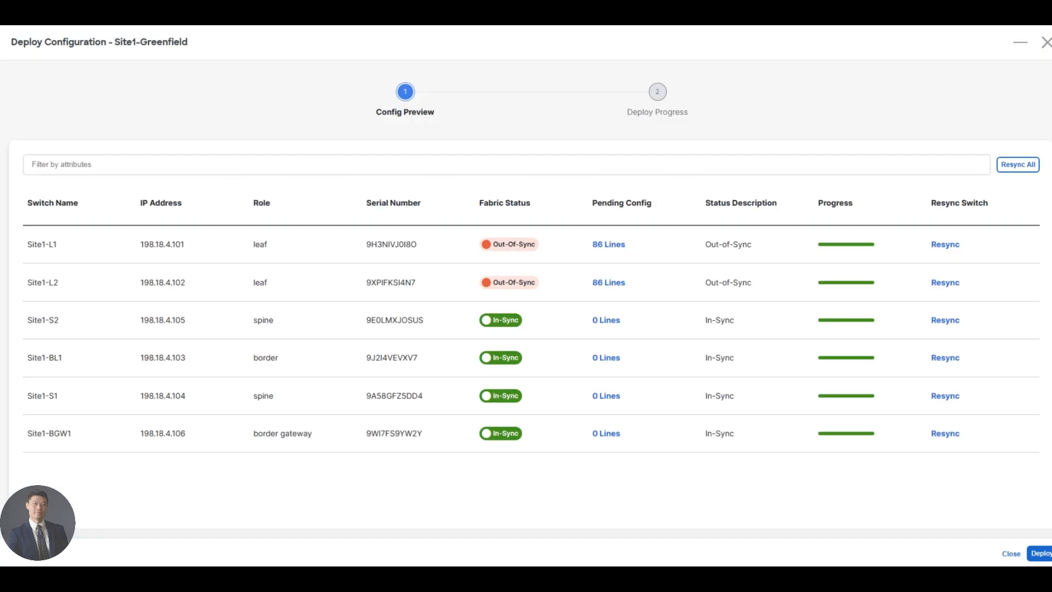
Deploy the pending config to Site1-L1 and Site1-L2 so both networks show DEPLOYED
{"action": "left_click", "coordinate": [1041, 555]}
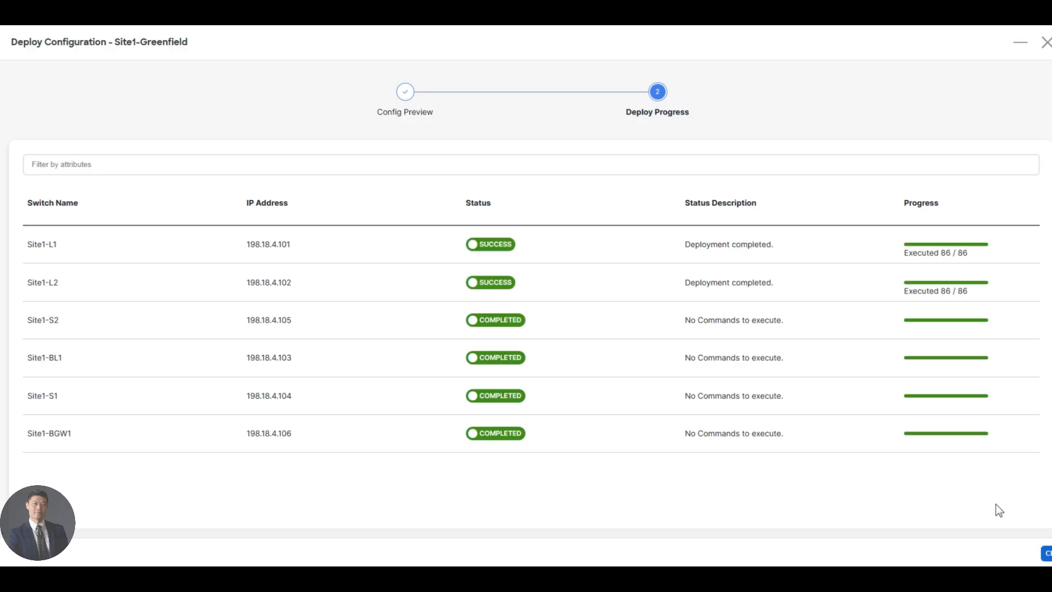
{"action": "scroll", "coordinate": [996, 504], "scroll_direction": "down", "scroll_amount": 1}
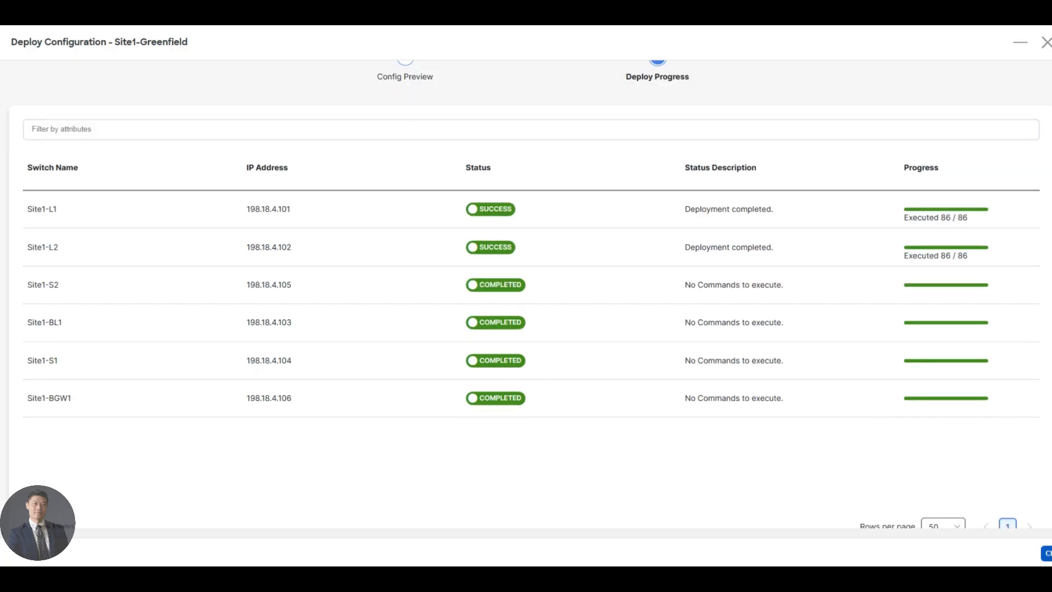
{"action": "left_click", "coordinate": [1047, 554]}
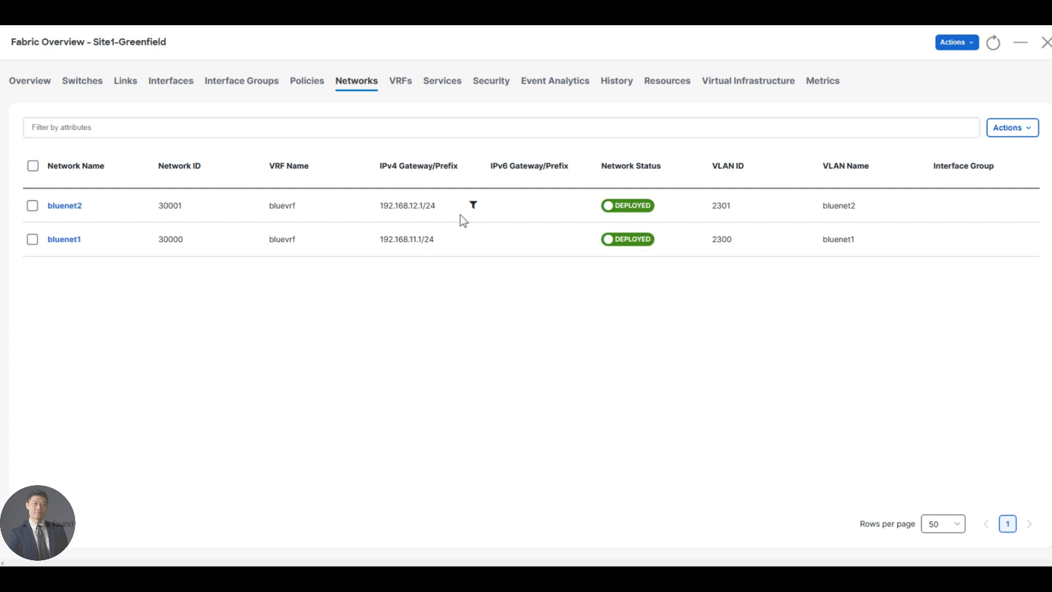
{"action": "left_click", "coordinate": [403, 85]}
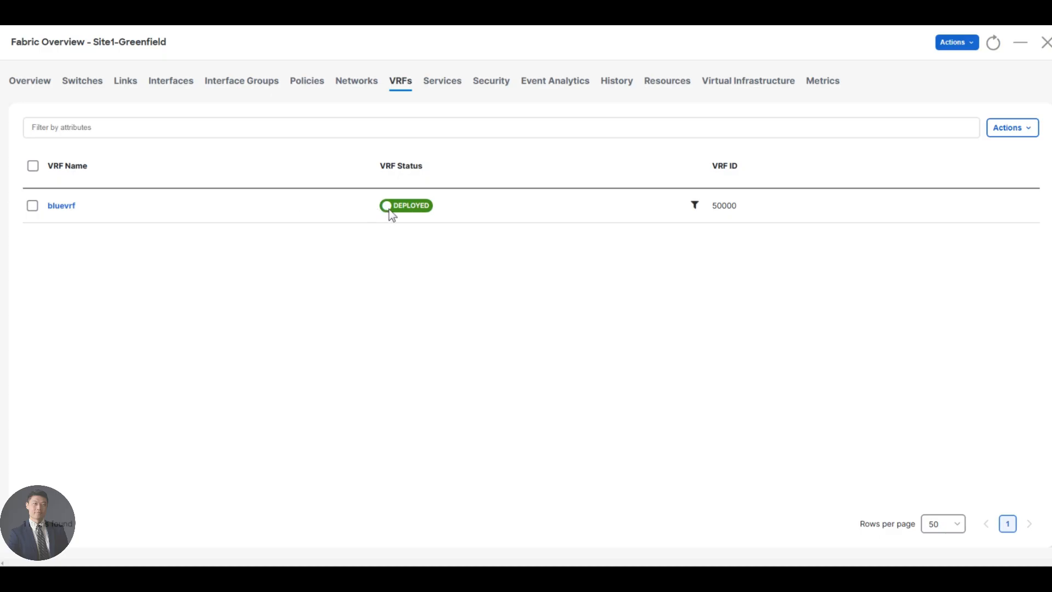
Confirm bluevrf (50000) is DEPLOYED, then bring up the MTPuTTY remote desktop
{"action": "left_click", "coordinate": [409, 83]}
{"action": "left_click", "coordinate": [348, 575]}
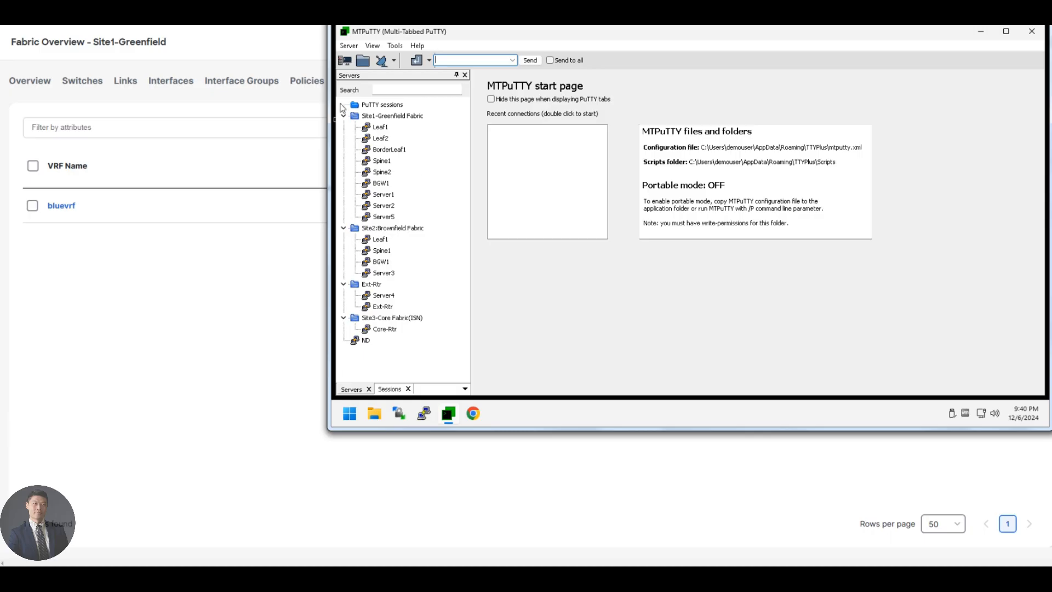
Underline Server1 and Server2 on the topology drawing, then return to MTPuTTY
{"action": "left_click", "coordinate": [977, 13]}
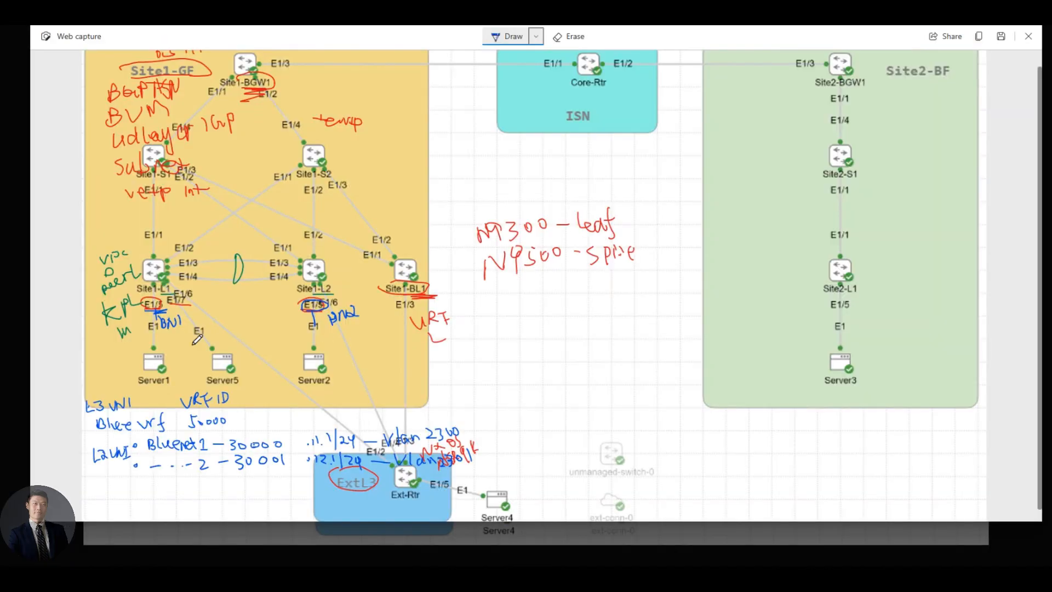
{"action": "left_click_drag", "start_coordinate": [137, 385], "coordinate": [163, 388]}
{"action": "mouse_move", "coordinate": [296, 390]}
{"action": "left_mouse_down"}
{"action": "mouse_move", "coordinate": [319, 387]}
{"action": "mouse_move", "coordinate": [306, 393]}
{"action": "left_mouse_up"}
{"action": "key", "text": "alt+Tab"}
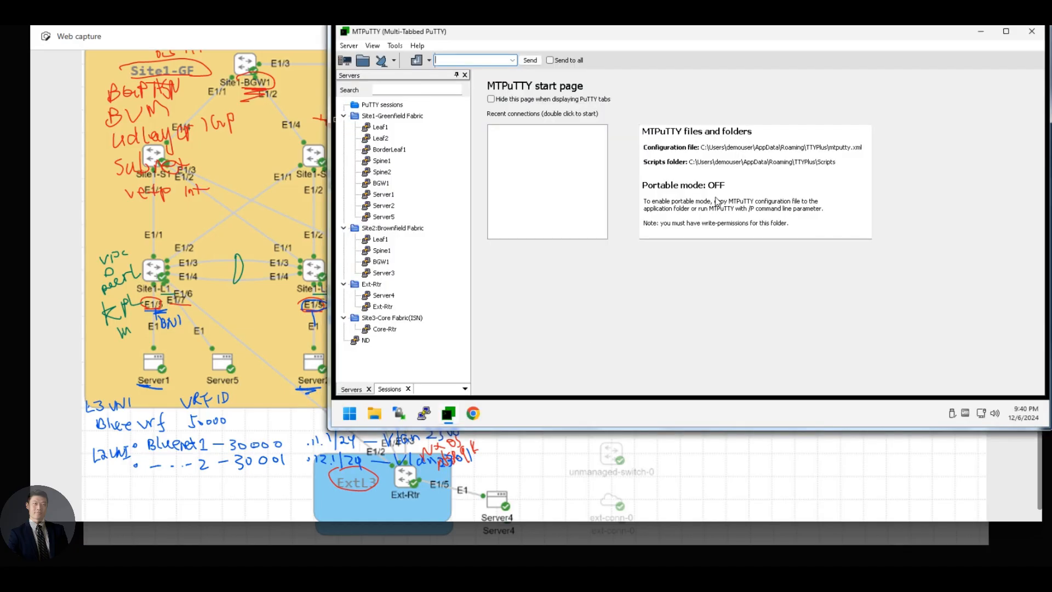
Open a Site1 Leaf1 session and run 'show ip ospf nei' to check its OSPF neighbours
{"action": "double_click", "coordinate": [381, 128]}
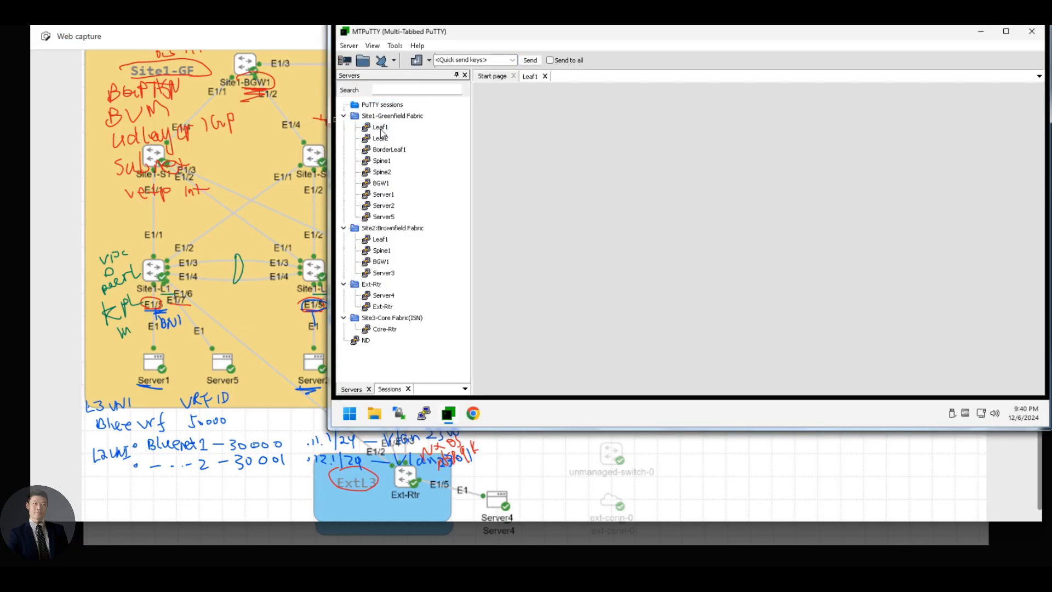
{"action": "key", "text": "Return"}
{"action": "key", "text": "Return"}
{"action": "type", "text": "show ip ospf ne"}
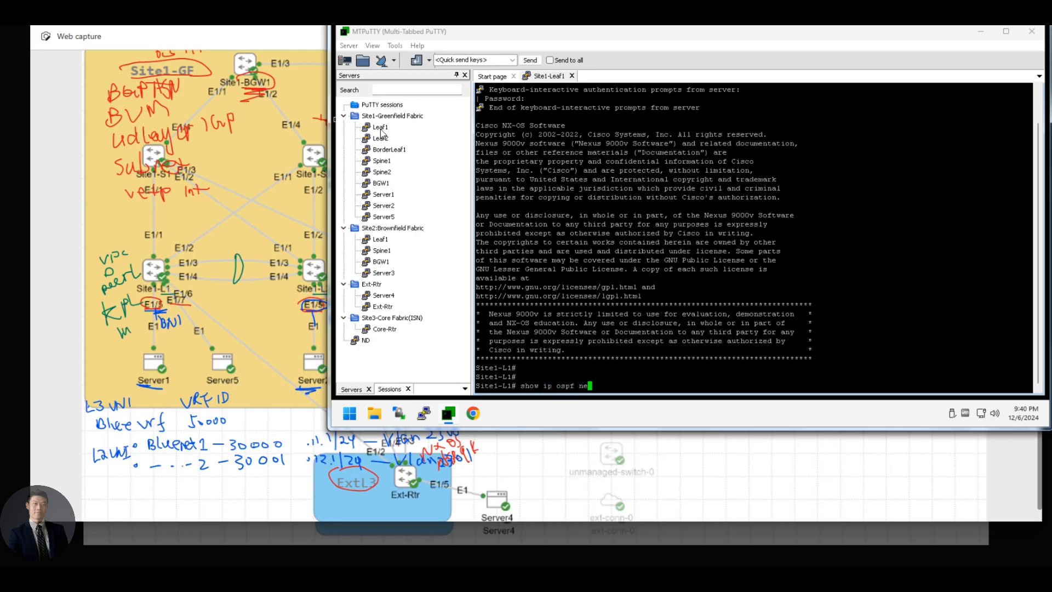
{"action": "type", "text": "i"}
{"action": "key", "text": "Return"}
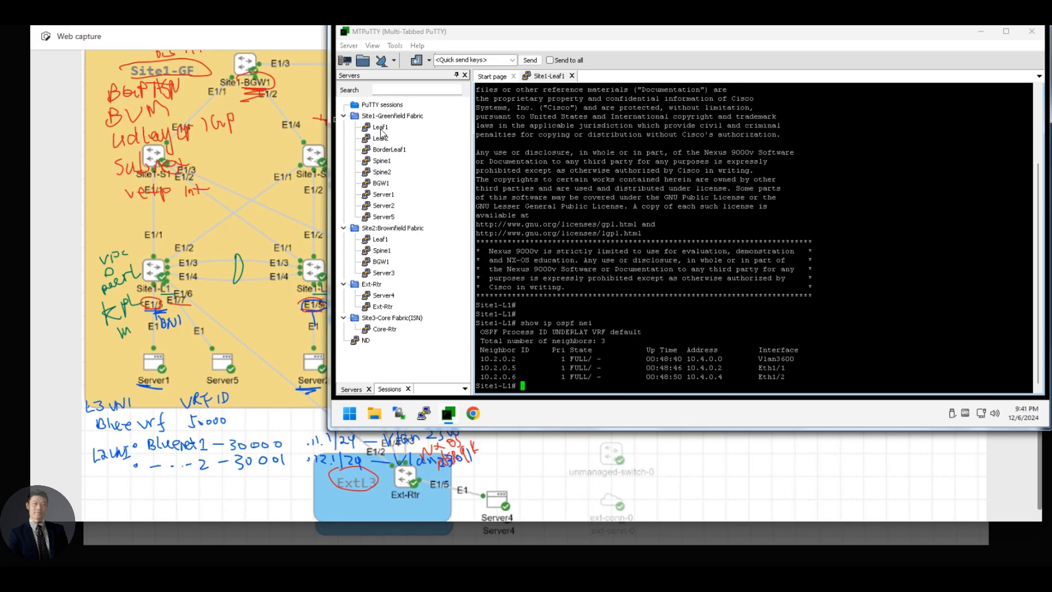
{"action": "key", "text": "alt+Tab"}
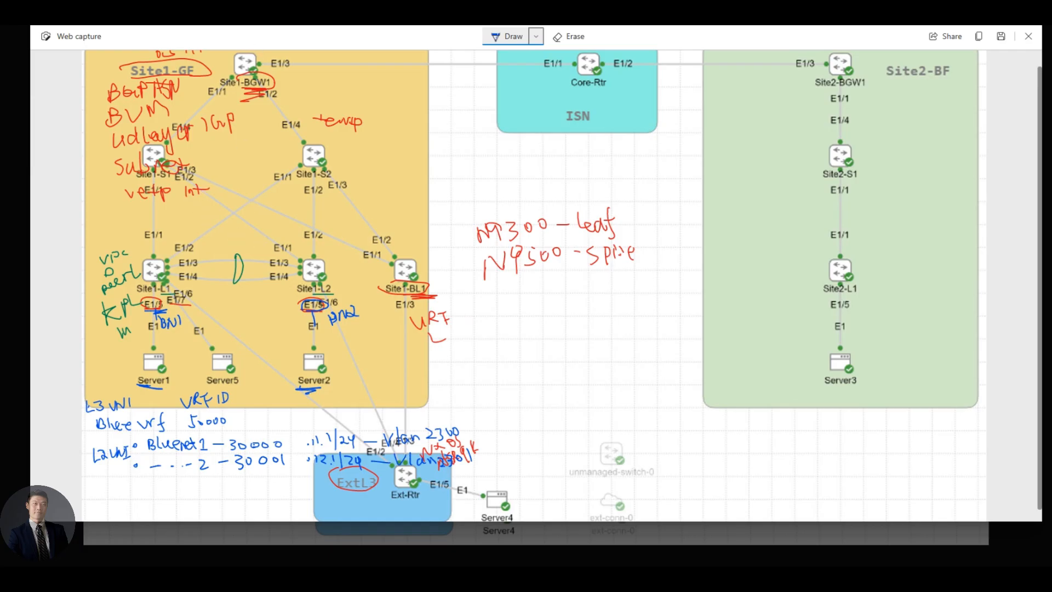
{"action": "key", "text": "alt+Tab"}
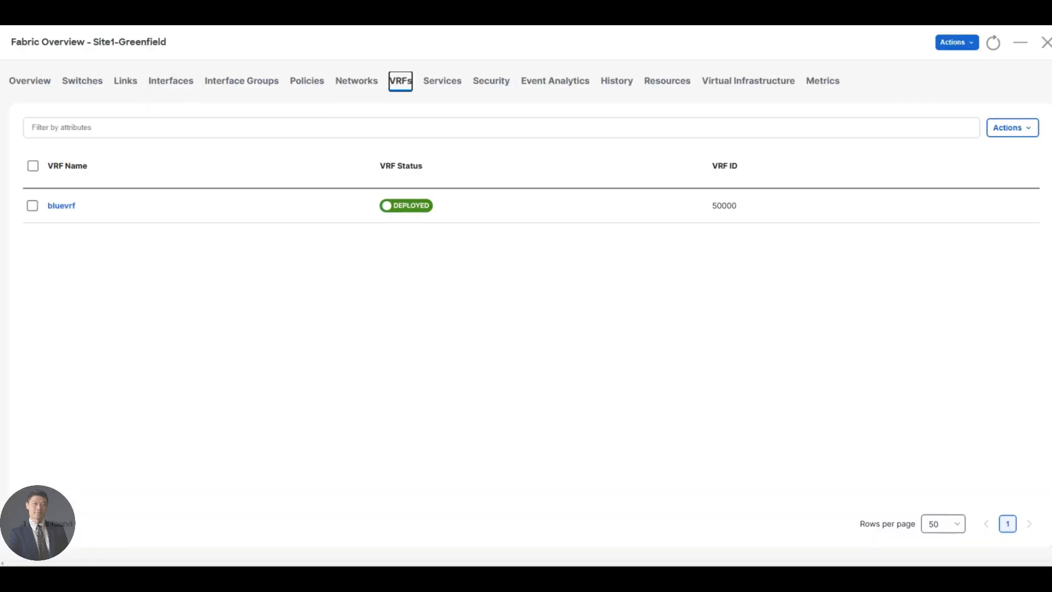
{"action": "key", "text": "alt+Tab"}
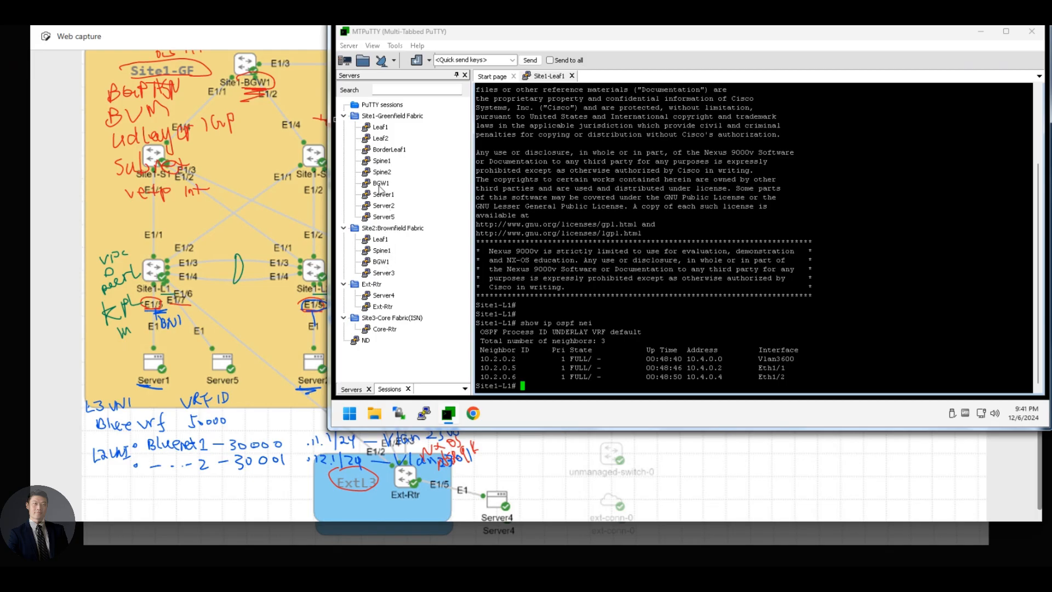
On Site1 Spine1, run 'show ip ospf nei' and 'show bgp l2vpn evpn summary', then return to Leaf1
{"action": "double_click", "coordinate": [382, 162]}
{"action": "type", "text": "show ip ospf nei"}
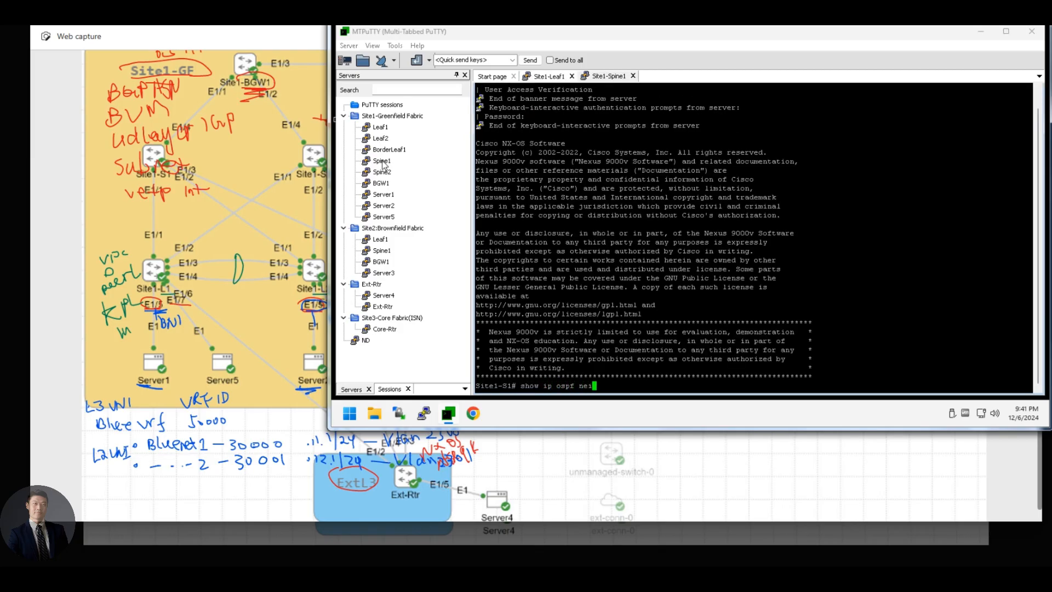
{"action": "key", "text": "Return"}
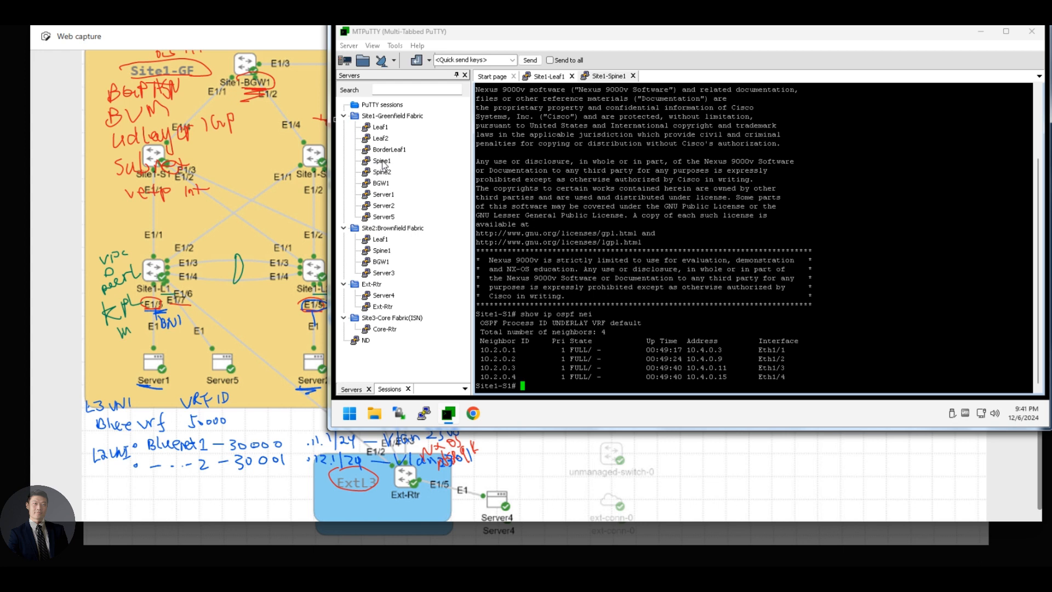
{"action": "type", "text": "show bgp l2vpn evpn summary"}
{"action": "key", "text": "Return"}
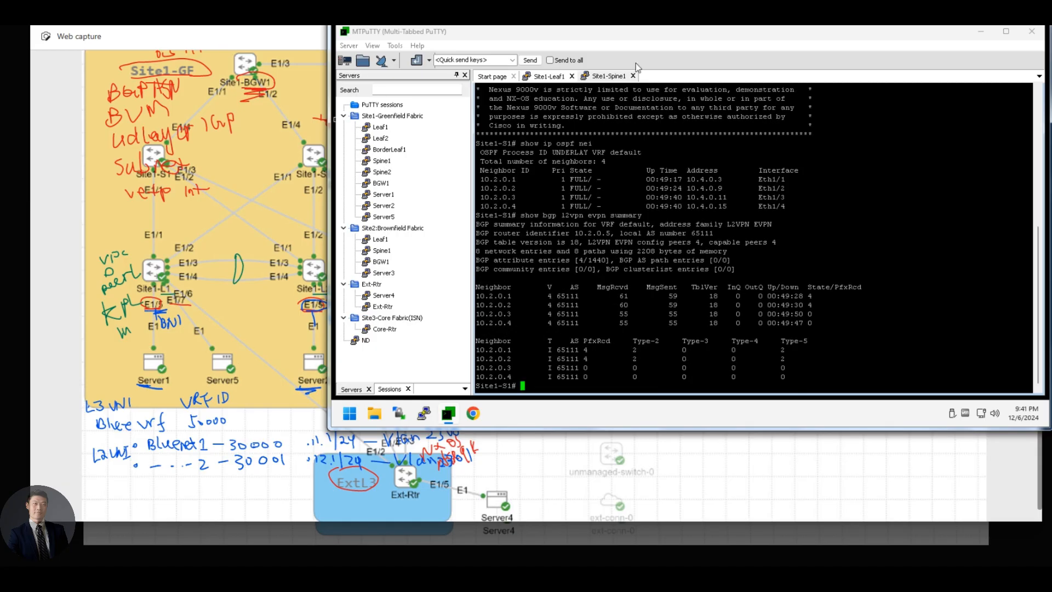
{"action": "left_click", "coordinate": [553, 77]}
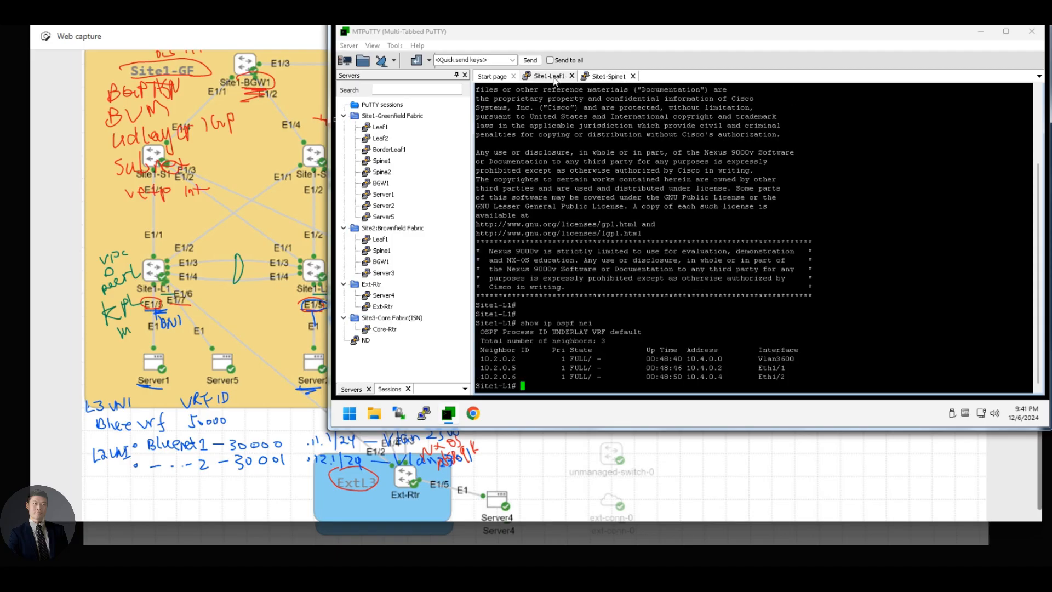
Check Leaf1's vPC status and NVE VNIs 30000, 30001, 50000, then bring up the topology drawing
{"action": "type", "text": "show vpc"}
{"action": "key", "text": "Return"}
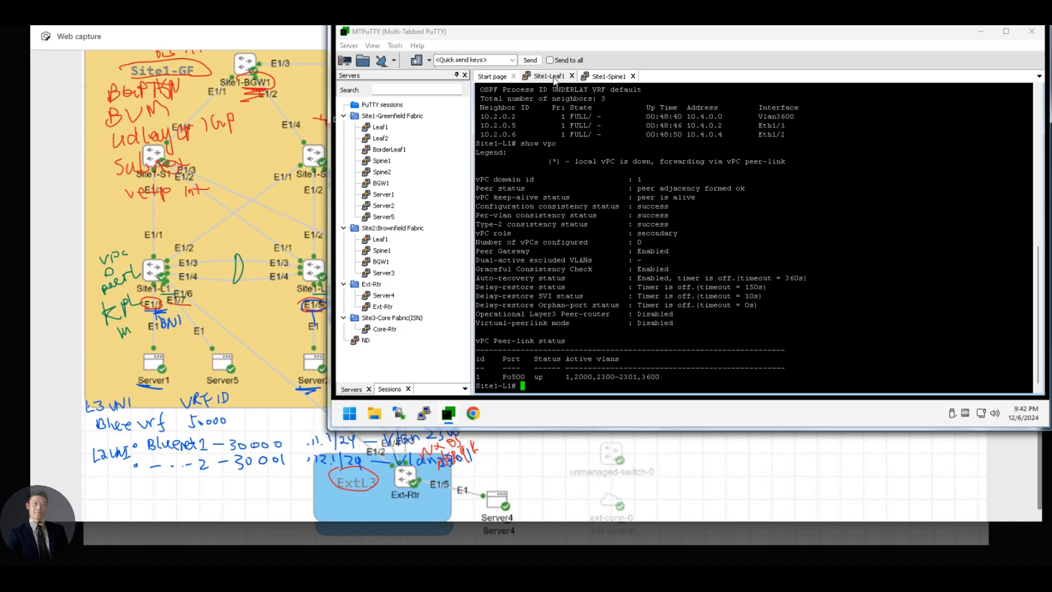
{"action": "type", "text": "show nve vni"}
{"action": "key", "text": "Return"}
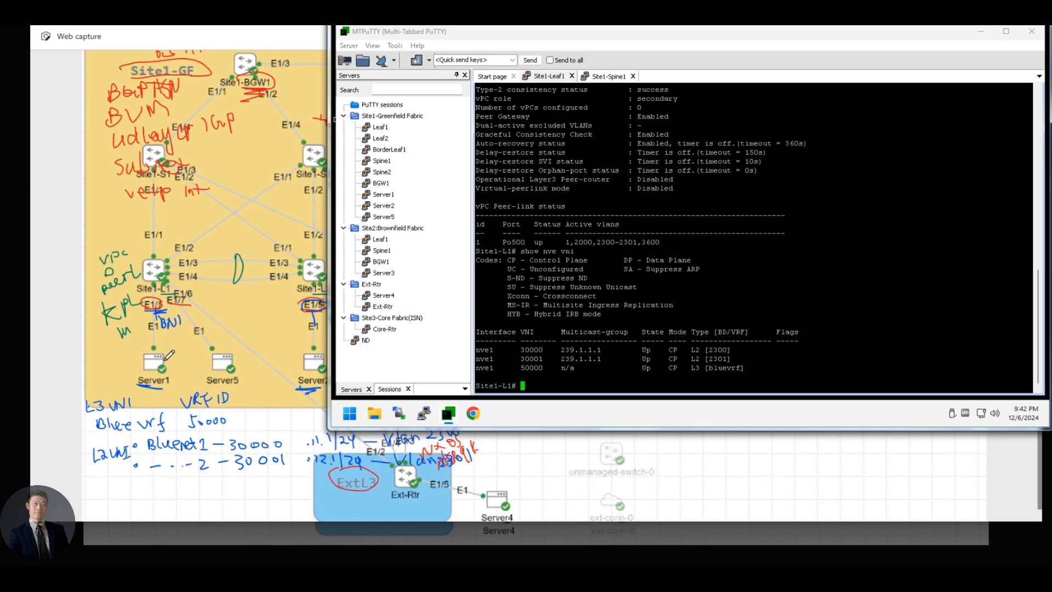
{"action": "left_click", "coordinate": [143, 310]}
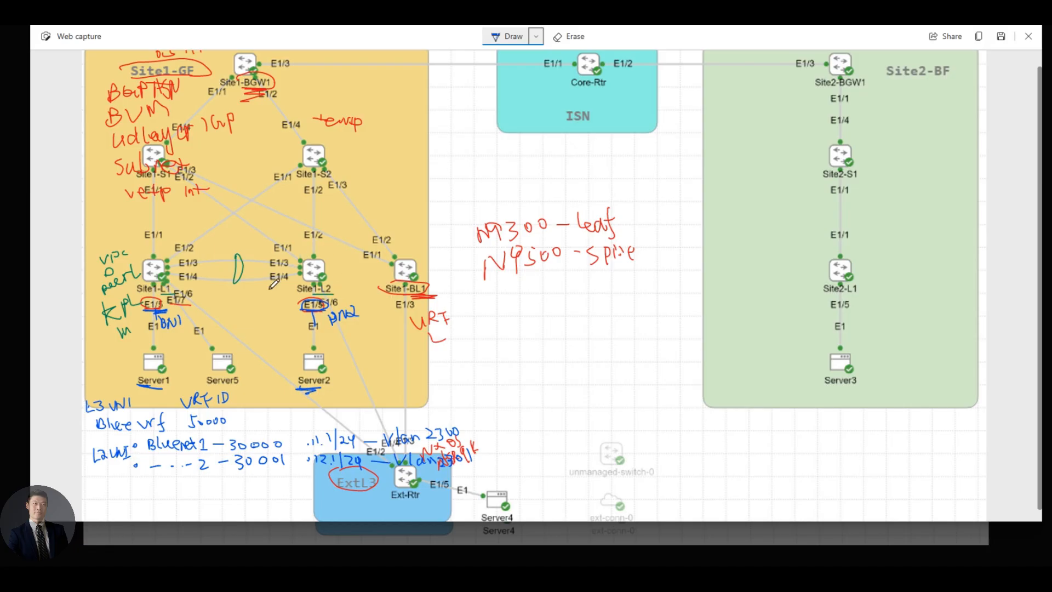
Set the Web capture pen ink to brown
{"action": "left_click", "coordinate": [536, 36]}
{"action": "left_click", "coordinate": [528, 104]}
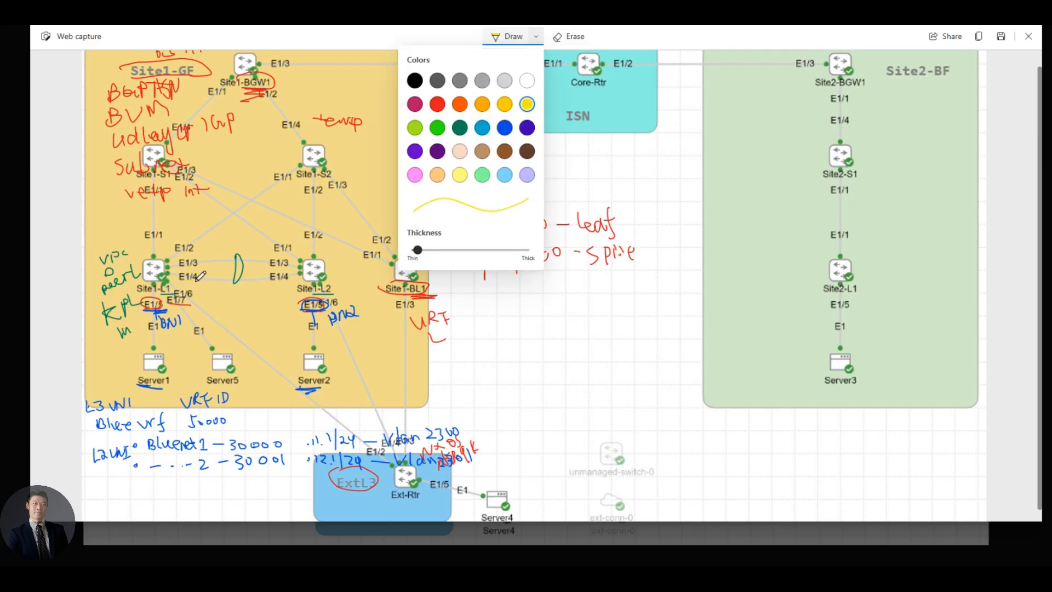
{"action": "left_click", "coordinate": [165, 349]}
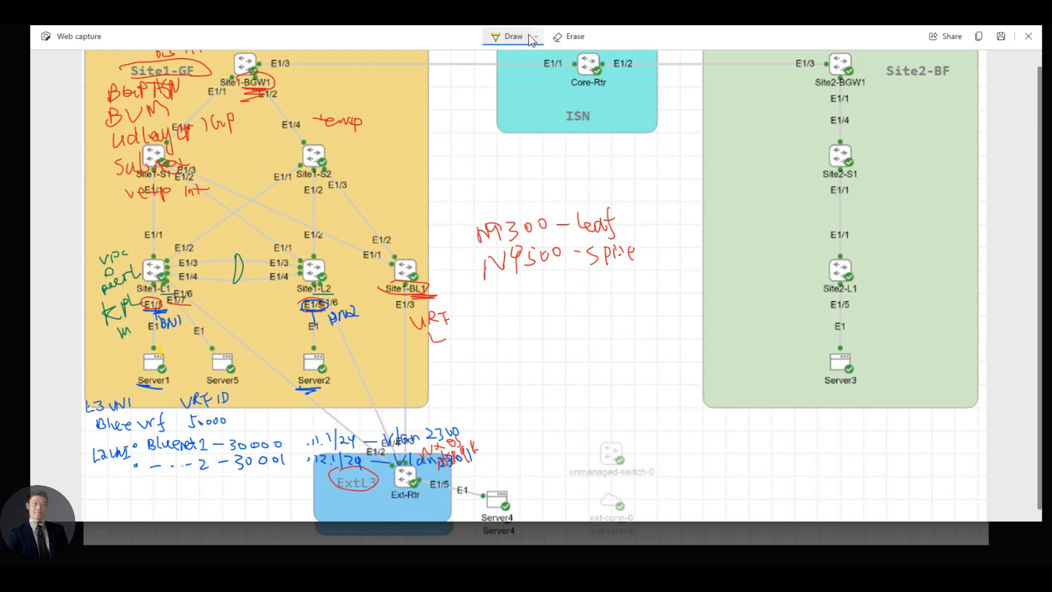
{"action": "left_click", "coordinate": [536, 36]}
{"action": "left_click", "coordinate": [483, 151]}
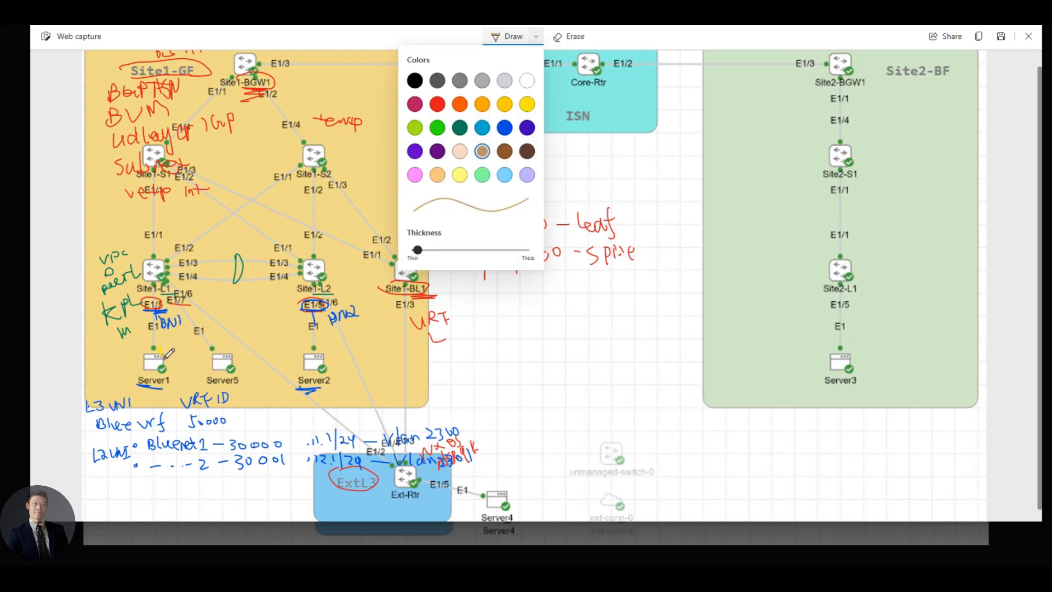
{"action": "left_click", "coordinate": [164, 350]}
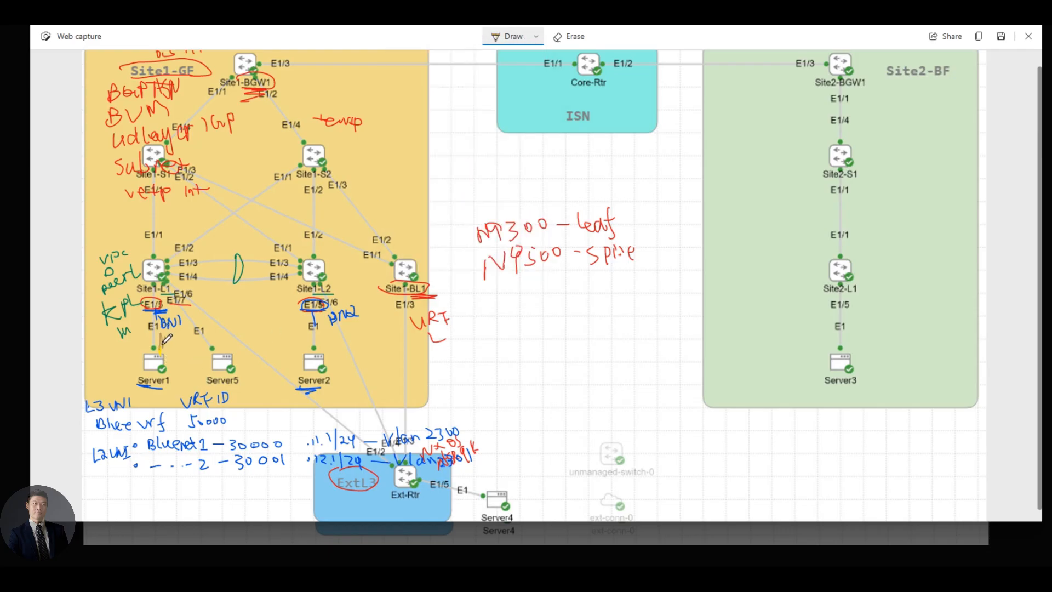
Draw a brown freehand arc from above Server1 across to Server2
{"action": "left_click_drag", "start_coordinate": [163, 343], "coordinate": [167, 332]}
{"action": "scroll", "coordinate": [170, 329], "scroll_direction": "down", "scroll_amount": 1}
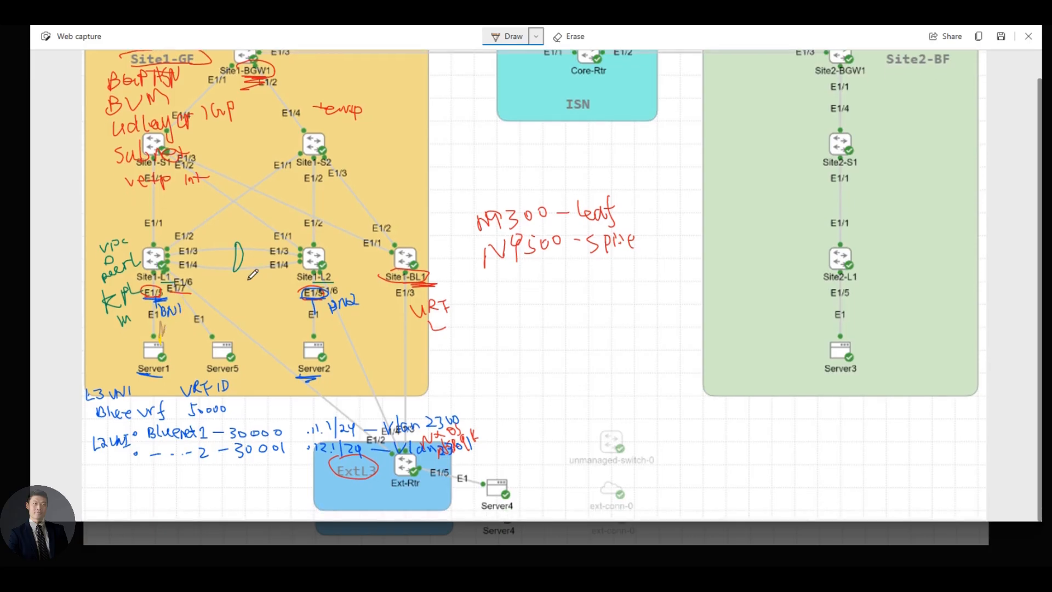
{"action": "mouse_move", "coordinate": [160, 336]}
{"action": "left_mouse_down"}
{"action": "mouse_move", "coordinate": [194, 282]}
{"action": "mouse_move", "coordinate": [271, 301]}
{"action": "mouse_move", "coordinate": [294, 336]}
{"action": "left_mouse_up"}
Glance at Server1's successful 192.168.12.22 ping, then return to the Site1-Greenfield VRFs list showing bluevrf
{"action": "key", "text": "alt+Tab"}
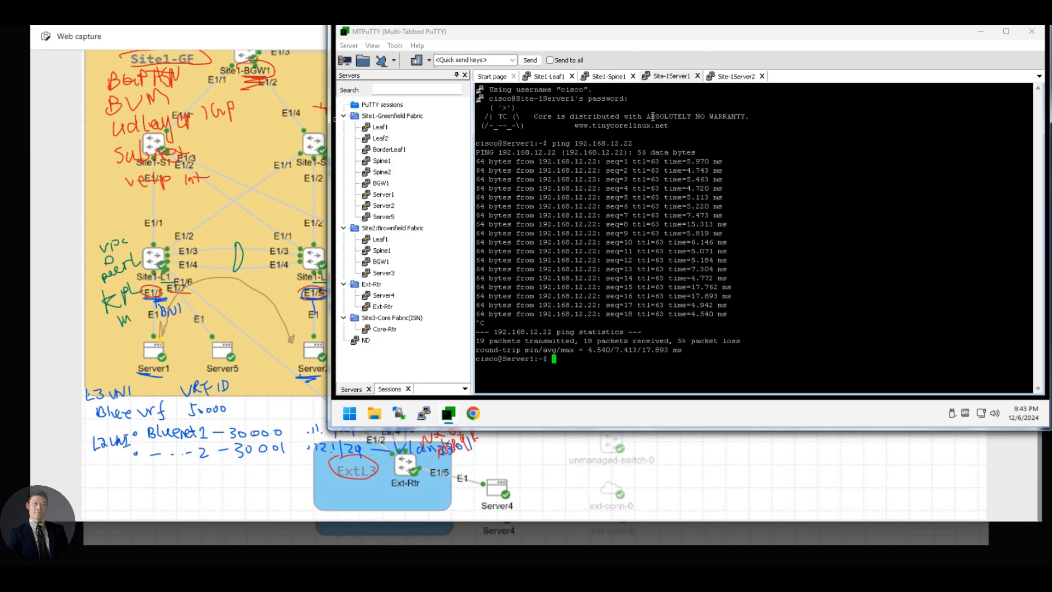
{"action": "key", "text": "alt+Tab"}
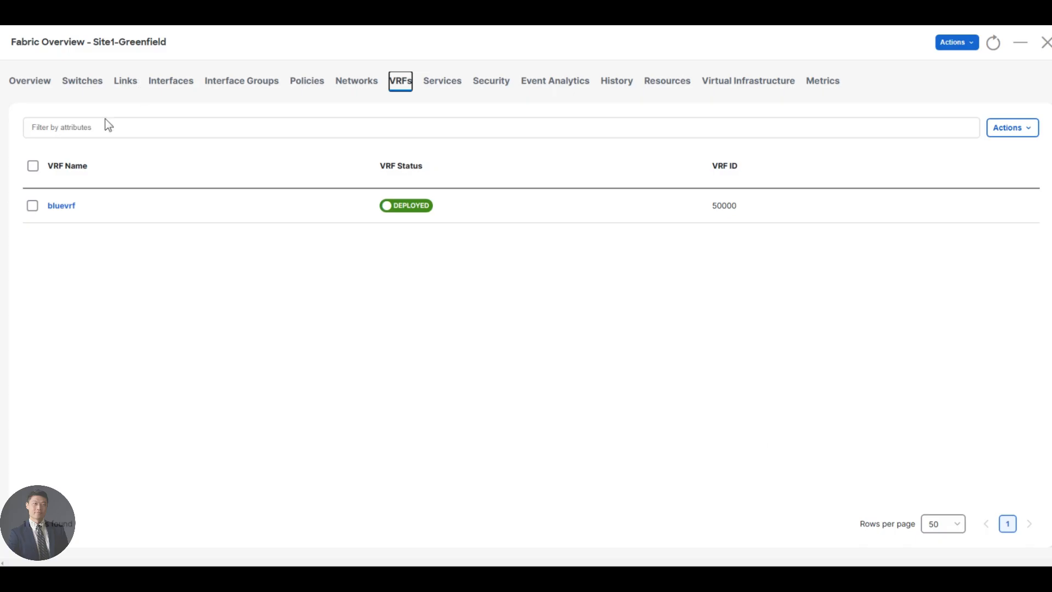
Close the Site1-Greenfield fabric overview and switch to the Fabric Controller Overview health dashboard
{"action": "left_click", "coordinate": [32, 82]}
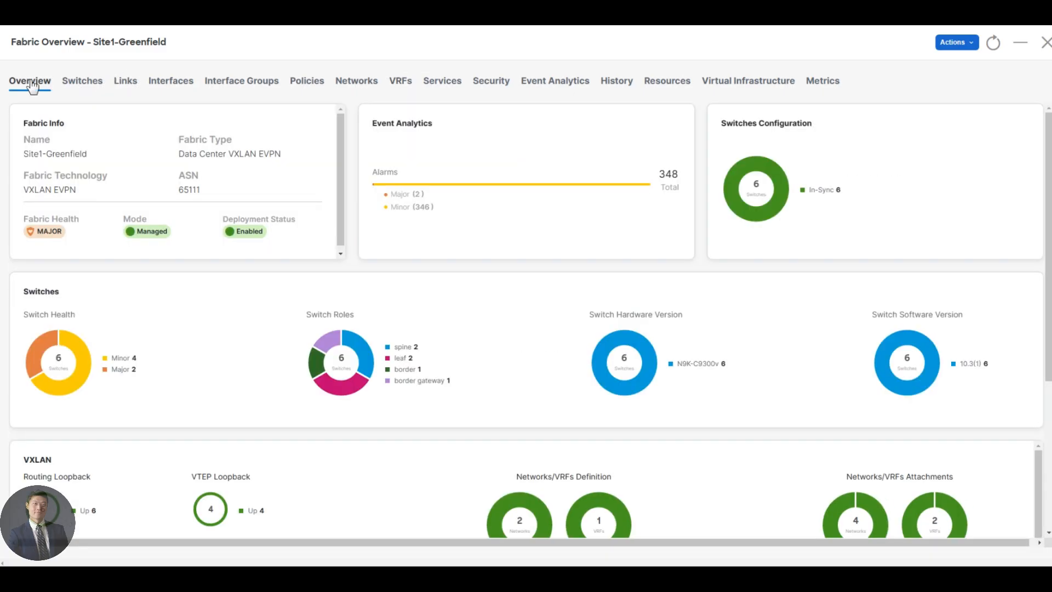
{"action": "left_click", "coordinate": [1046, 43]}
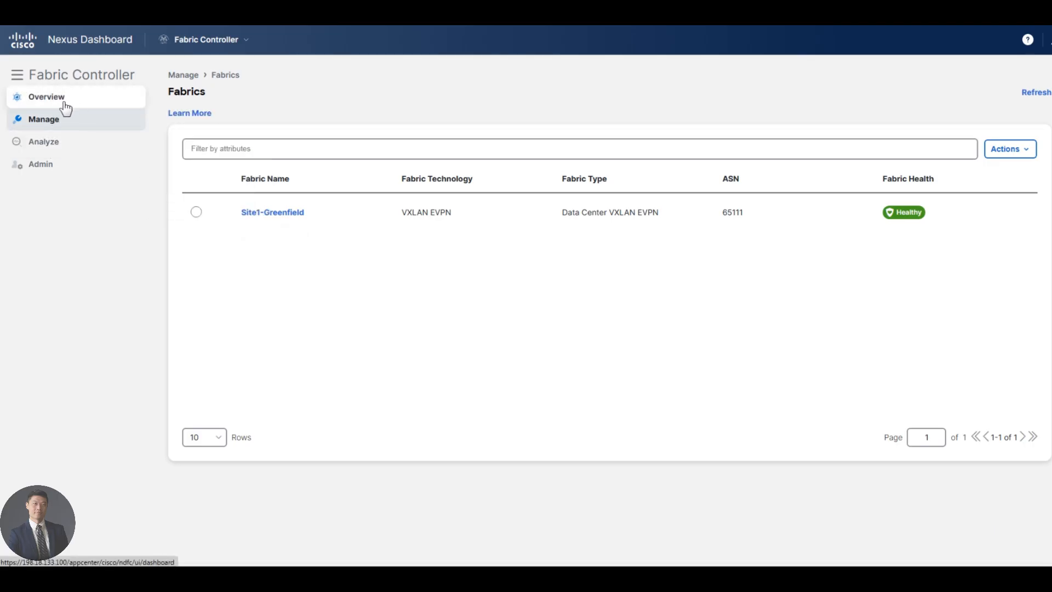
{"action": "mouse_move", "coordinate": [58, 152]}
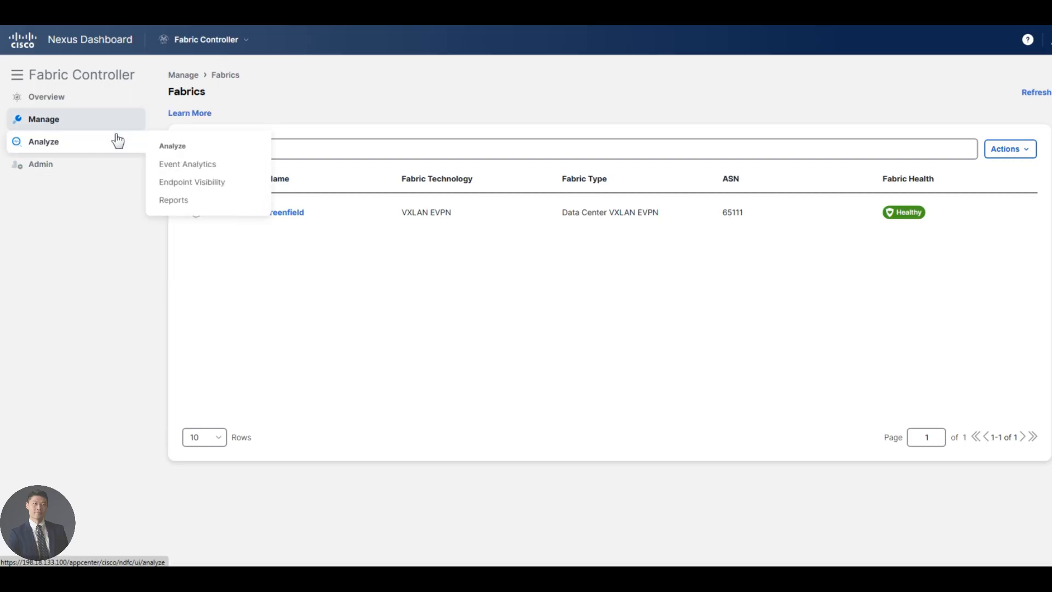
{"action": "left_click", "coordinate": [218, 42]}
{"action": "left_click", "coordinate": [219, 140]}
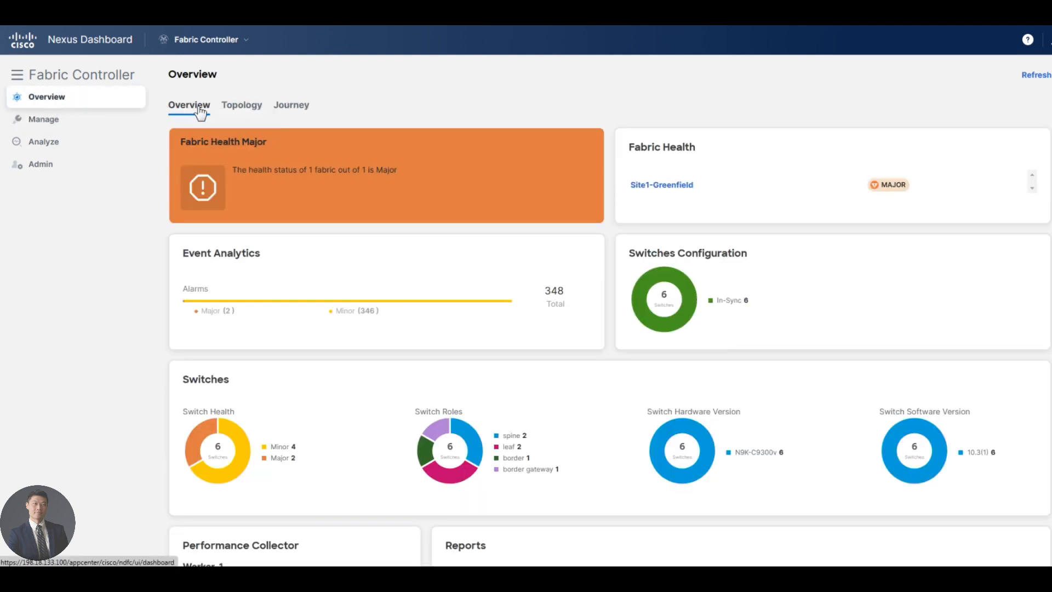
Show the Site1-Greenfield topology with configuration sync status
{"action": "left_click", "coordinate": [246, 105]}
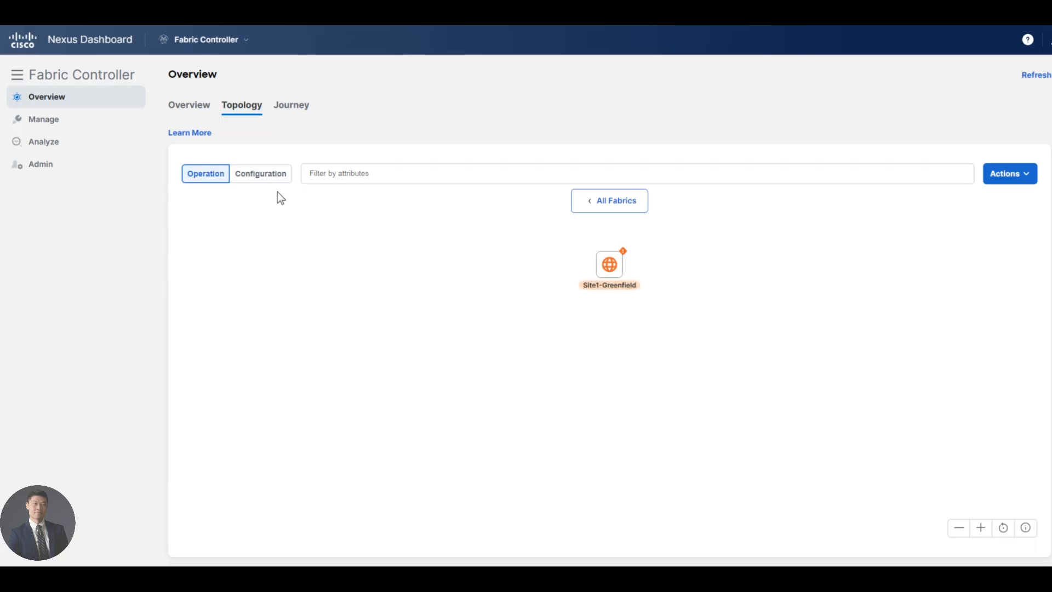
{"action": "double_click", "coordinate": [605, 265]}
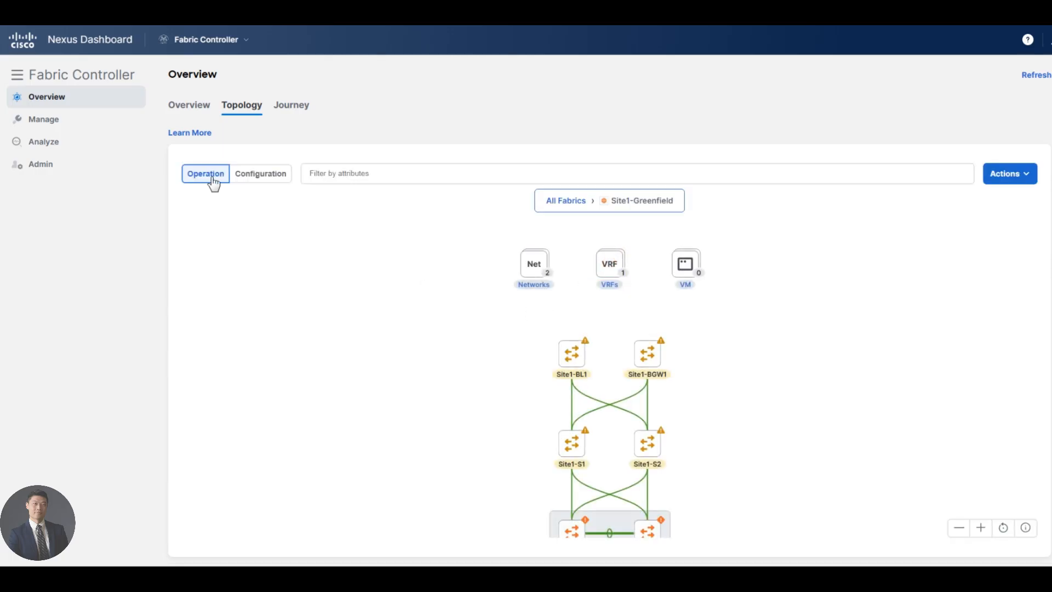
{"action": "left_click", "coordinate": [252, 170]}
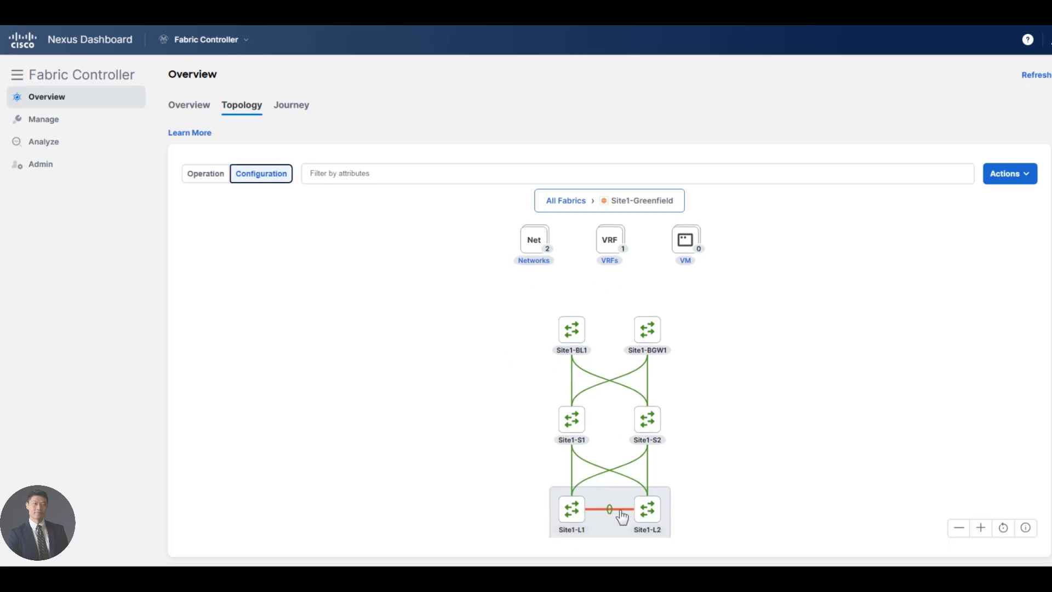
List the Site1-L1 to Site1-L2 connections, finding Ethernet1/3 Out-of-Sync, then close the list
{"action": "mouse_move", "coordinate": [622, 516]}
{"action": "scroll", "coordinate": [705, 495], "scroll_direction": "down", "scroll_amount": 1}
{"action": "scroll", "coordinate": [652, 534], "scroll_direction": "down", "scroll_amount": 1}
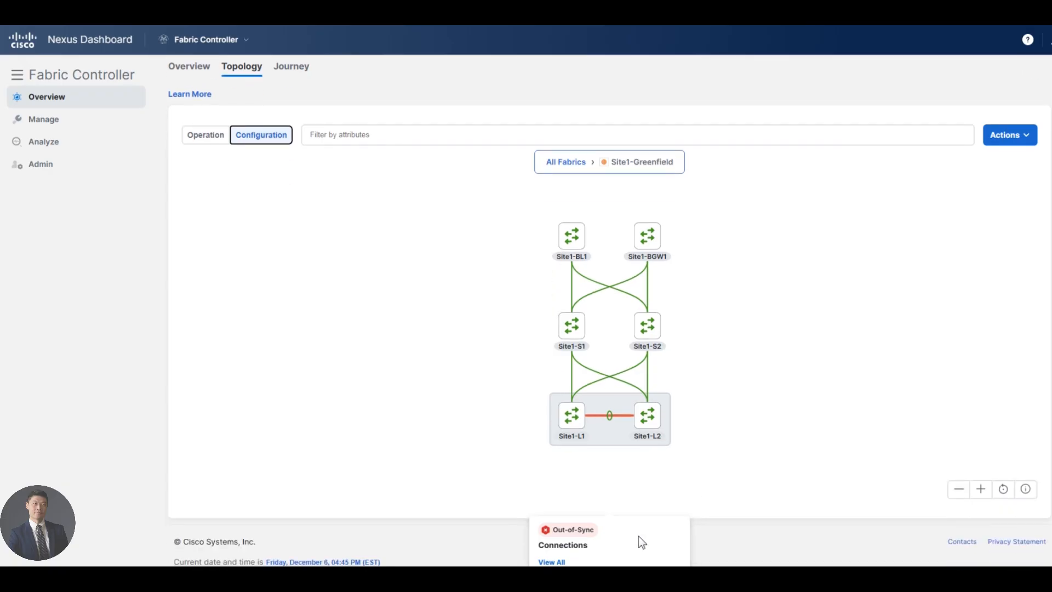
{"action": "scroll", "coordinate": [535, 474], "scroll_direction": "up", "scroll_amount": 1}
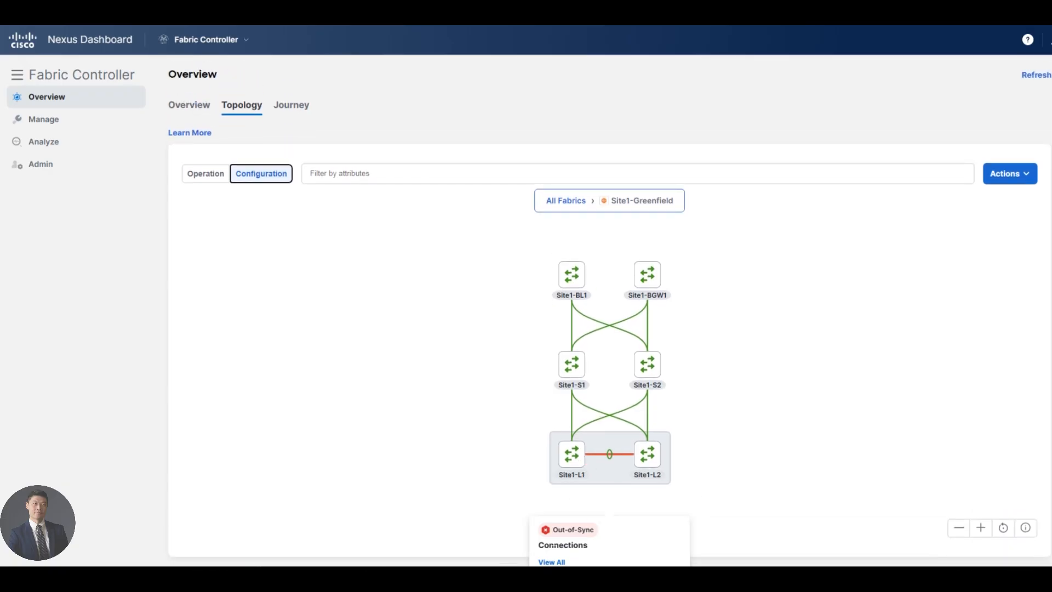
{"action": "left_click", "coordinate": [551, 563]}
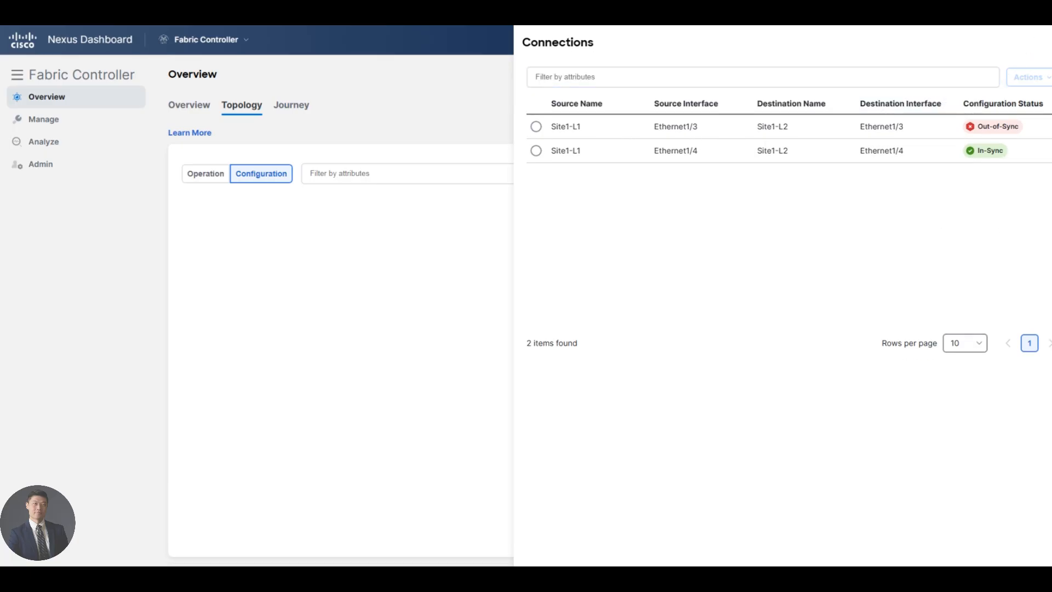
{"action": "left_click", "coordinate": [1050, 43]}
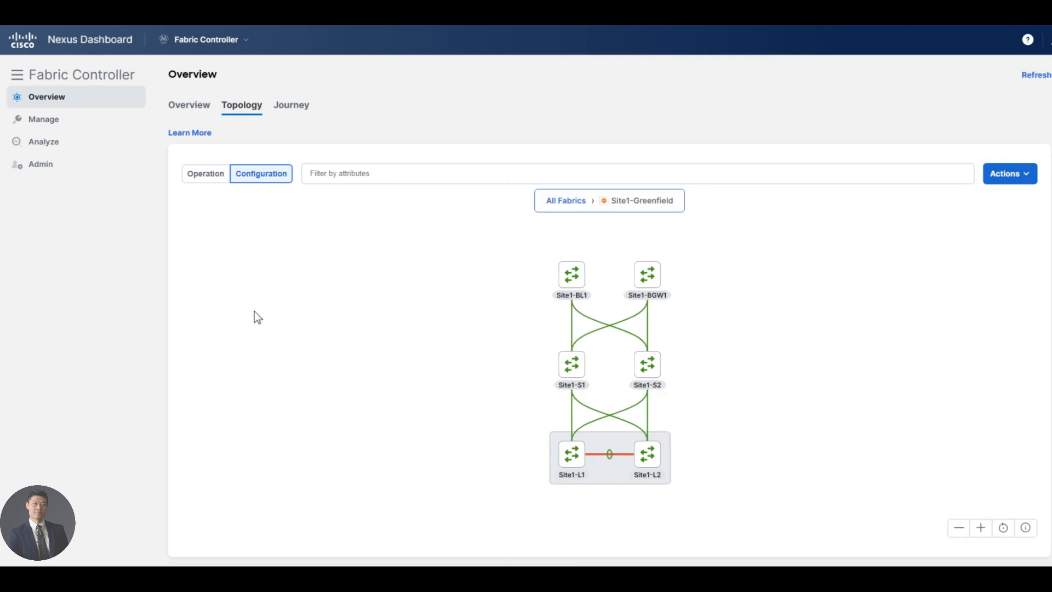